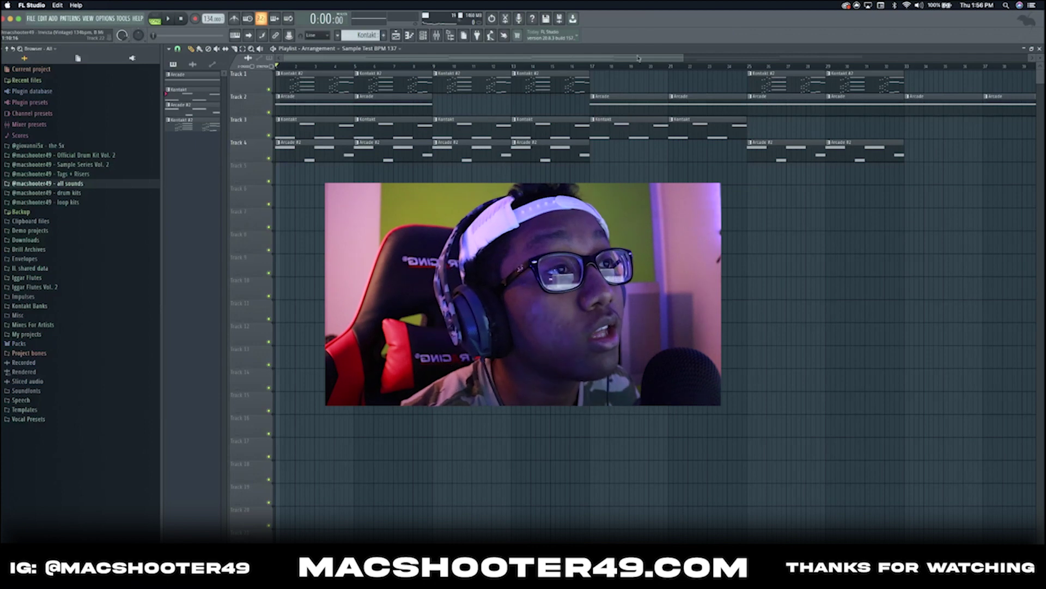
Step: Solo Track 2 and open the Arcade channel's single sustained note in the piano roll
{"action": "right_click", "coordinate": [270, 113]}
{"action": "left_click", "coordinate": [291, 111]}
{"action": "left_click", "coordinate": [424, 38]}
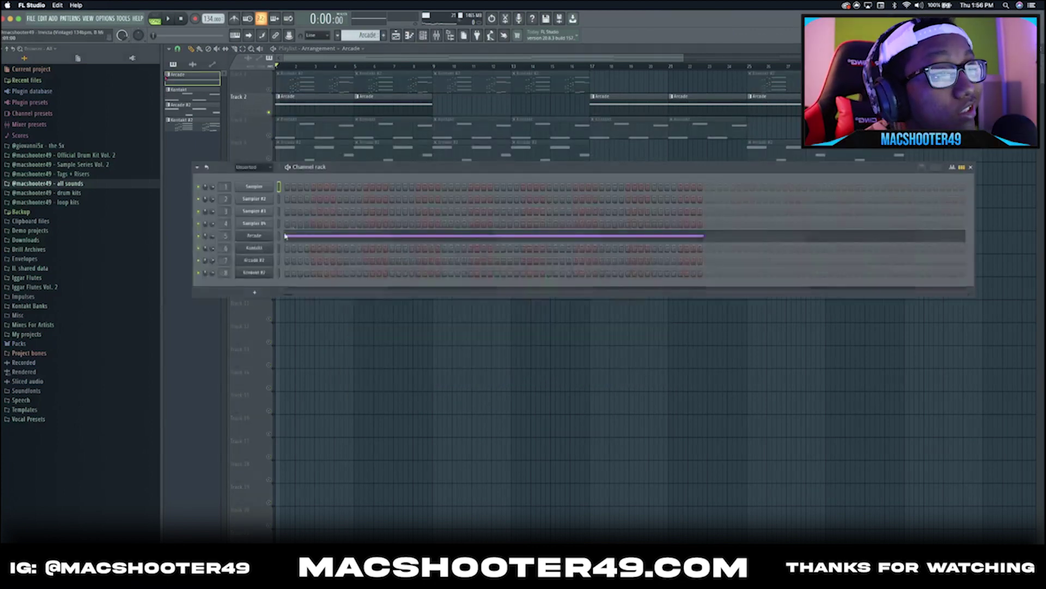
{"action": "left_click", "coordinate": [260, 237]}
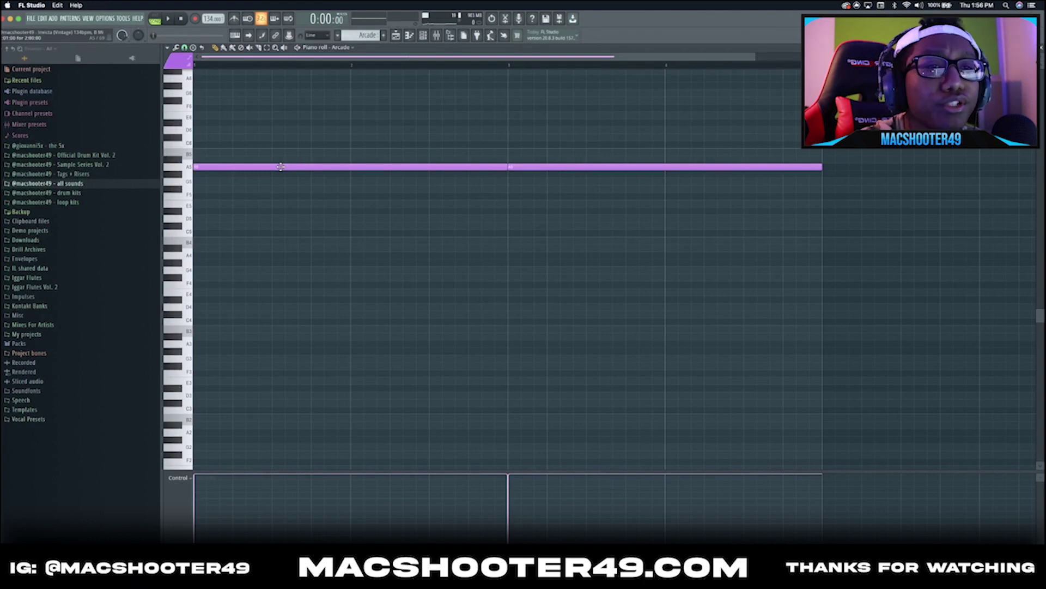
Step: Play and stop the Arcade pattern, then return to the playlist arrangement with F5
{"action": "key", "text": "space"}
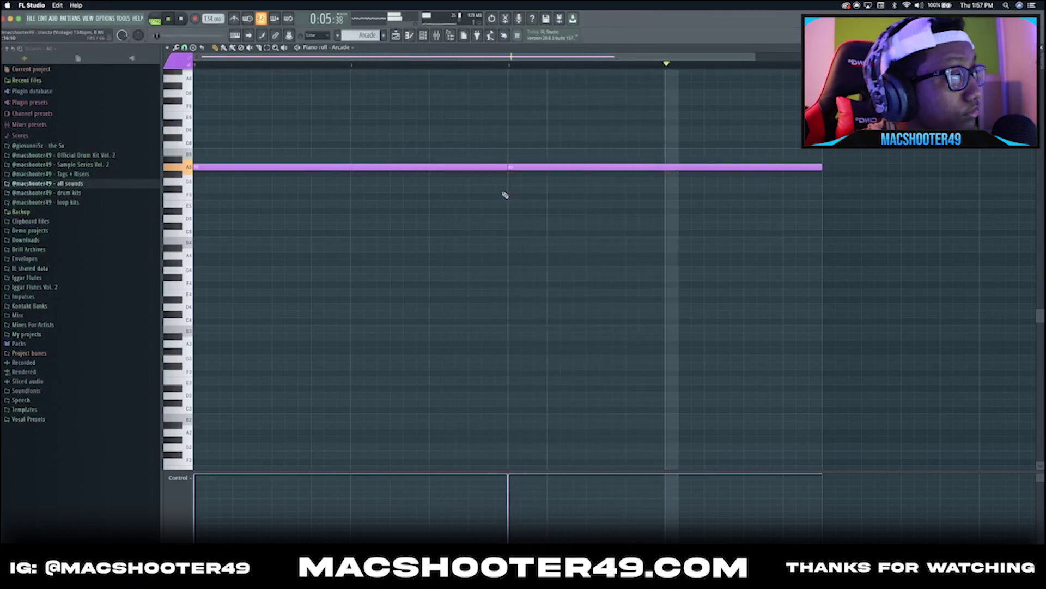
{"action": "key", "text": "space"}
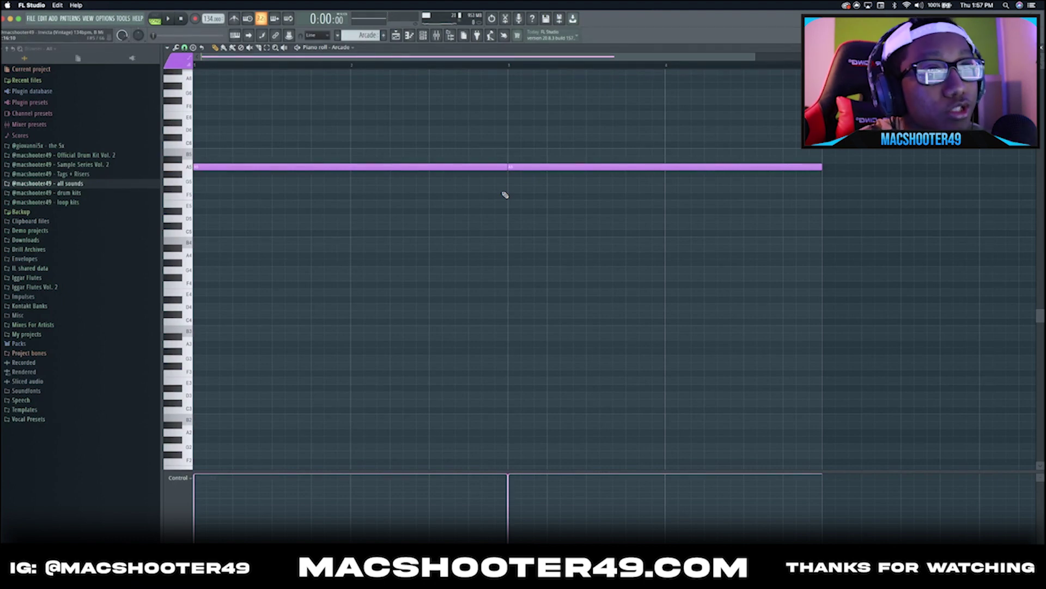
{"action": "key", "text": "F5"}
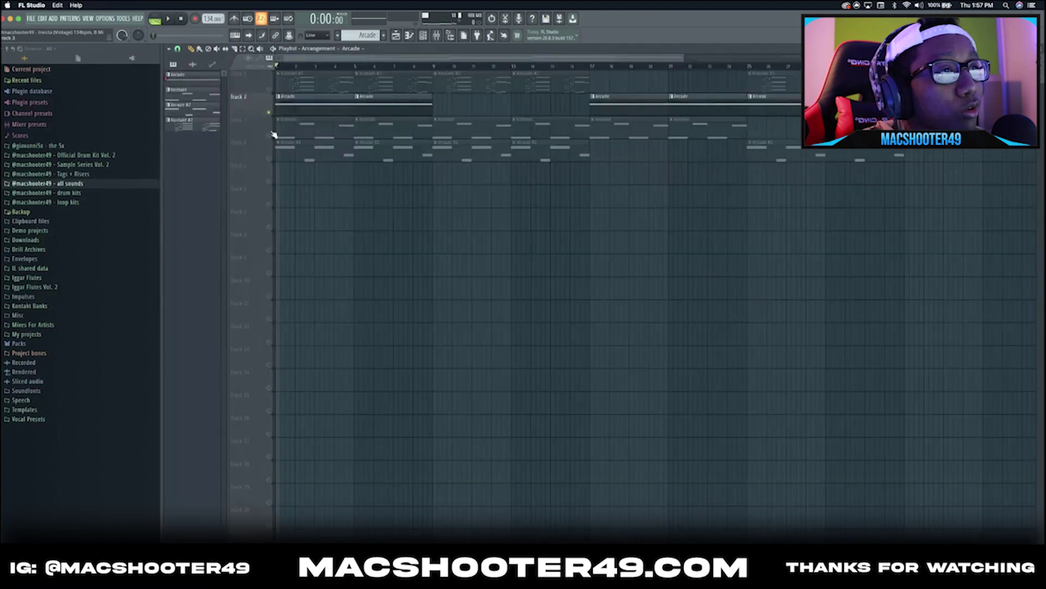
Step: Solo Track 3 instead and play its four-note Kontakt melody in the piano roll
{"action": "right_click", "coordinate": [270, 135]}
{"action": "double_click", "coordinate": [291, 135]}
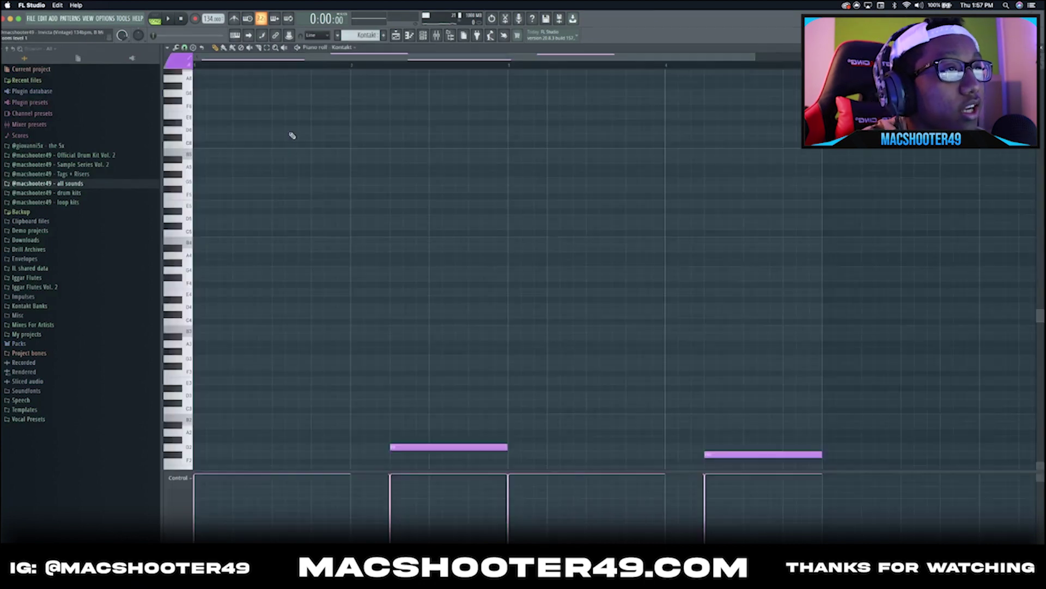
{"action": "key", "text": "space"}
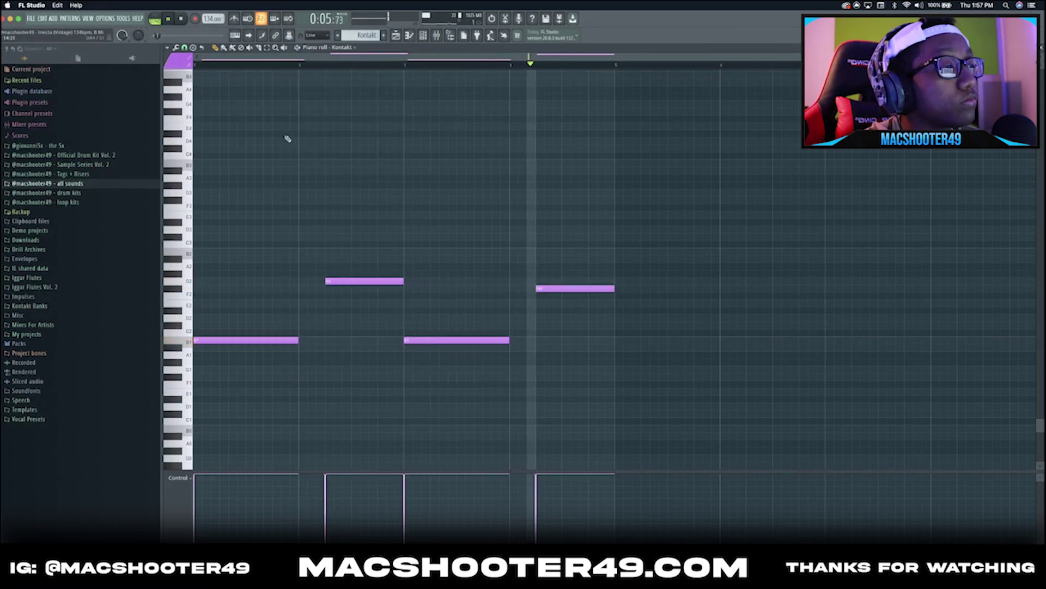
{"action": "key", "text": "space"}
Step: Turn on scale highlighting on the piano roll keyboard from the Helpers options
{"action": "left_click", "coordinate": [167, 48]}
{"action": "mouse_move", "coordinate": [176, 81]}
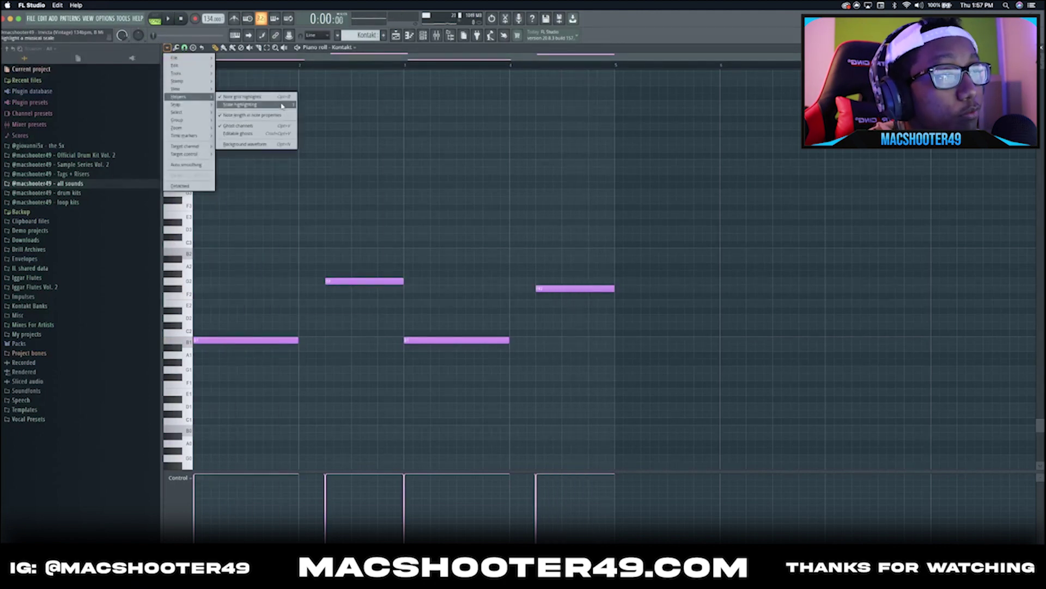
{"action": "mouse_move", "coordinate": [240, 104]}
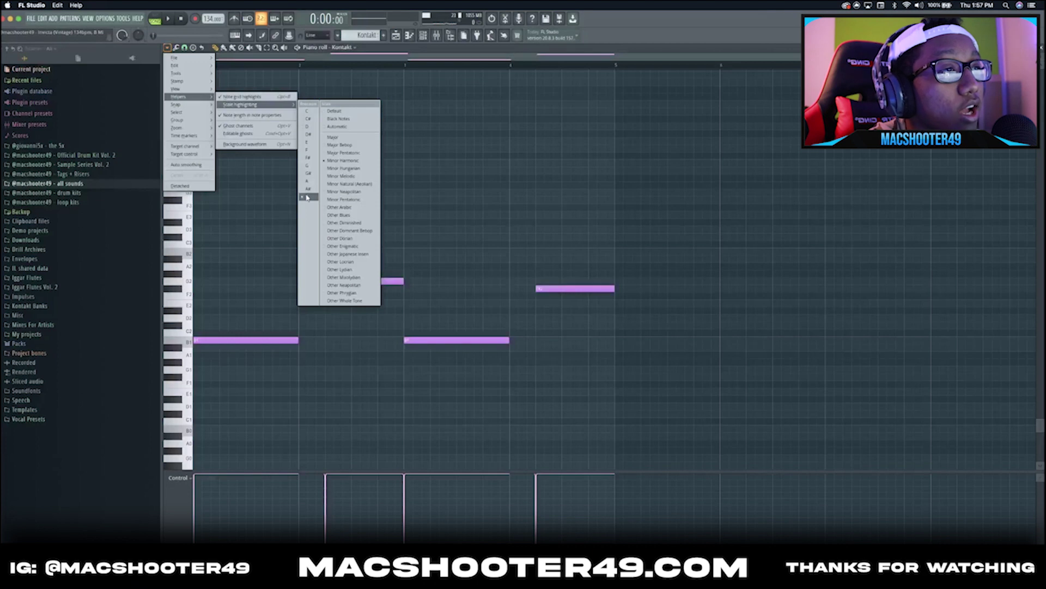
{"action": "left_click", "coordinate": [657, 31]}
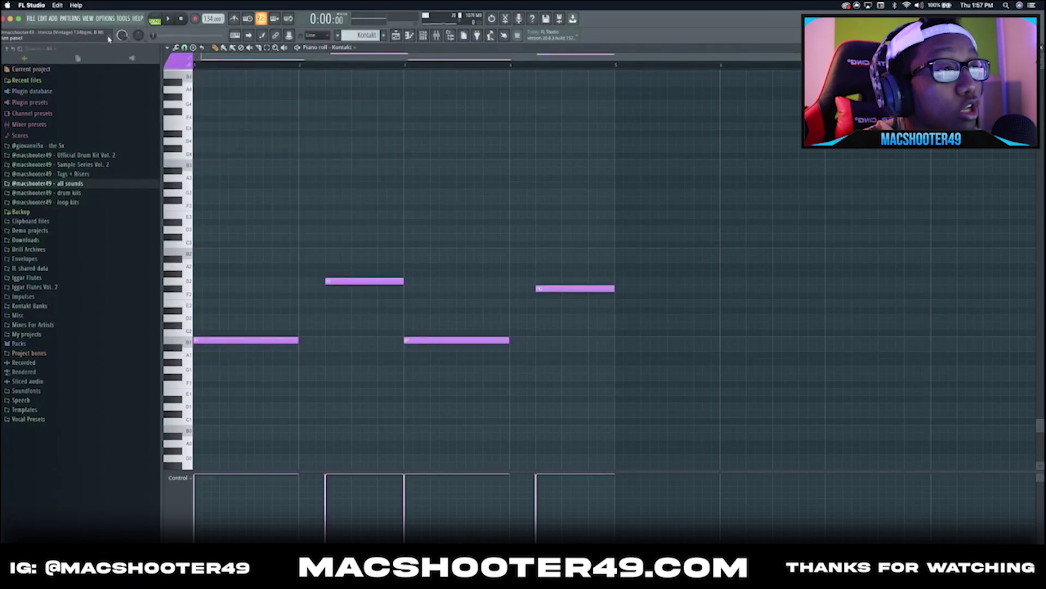
Step: Preview the melody notes, including B1 and F2, and lower the last note by a semitone
{"action": "left_click", "coordinate": [264, 340]}
{"action": "left_click", "coordinate": [356, 279]}
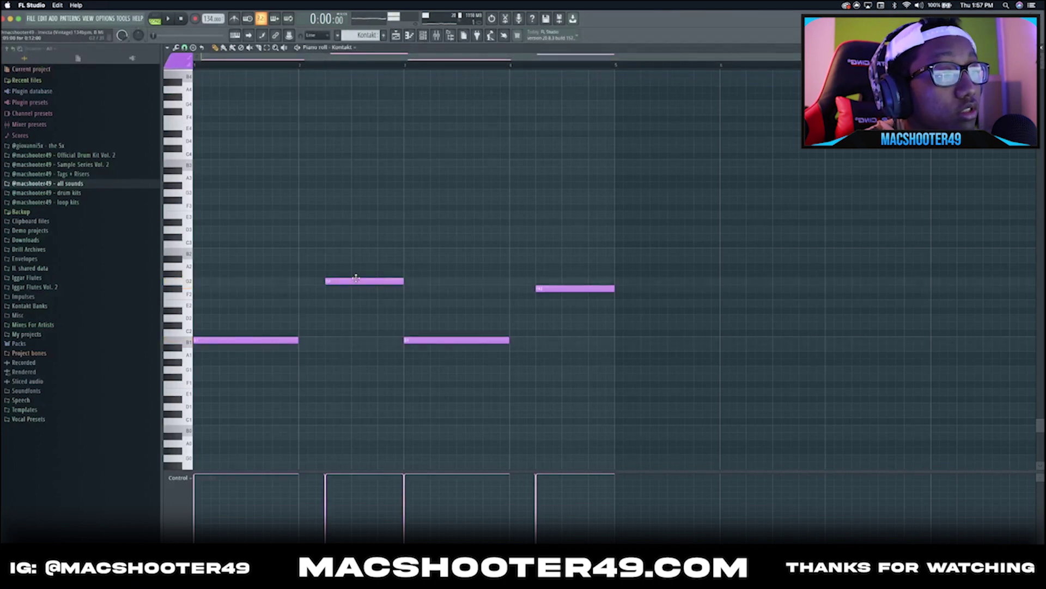
{"action": "left_click", "coordinate": [417, 340]}
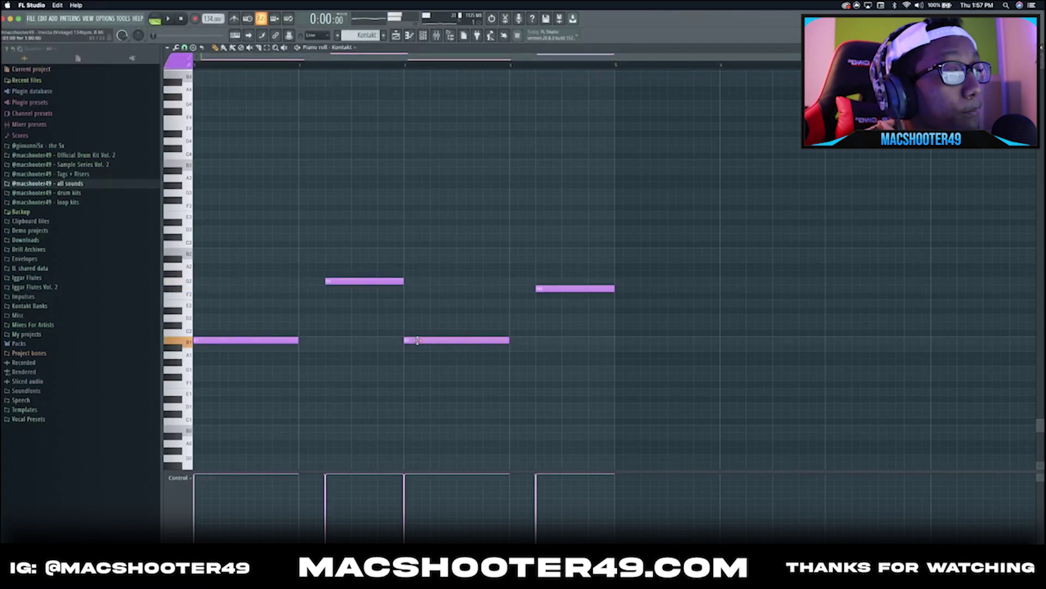
{"action": "left_click", "coordinate": [556, 291]}
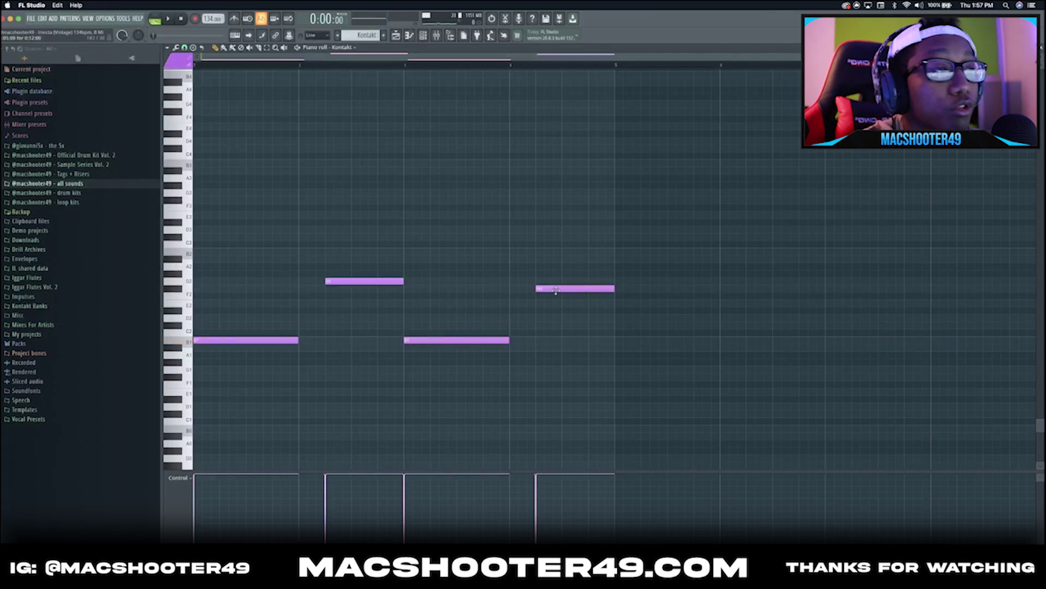
{"action": "mouse_move", "coordinate": [556, 290]}
{"action": "left_mouse_down"}
{"action": "mouse_move", "coordinate": [554, 275]}
{"action": "mouse_move", "coordinate": [556, 291]}
{"action": "left_mouse_up"}
{"action": "key", "text": "shift+Down"}
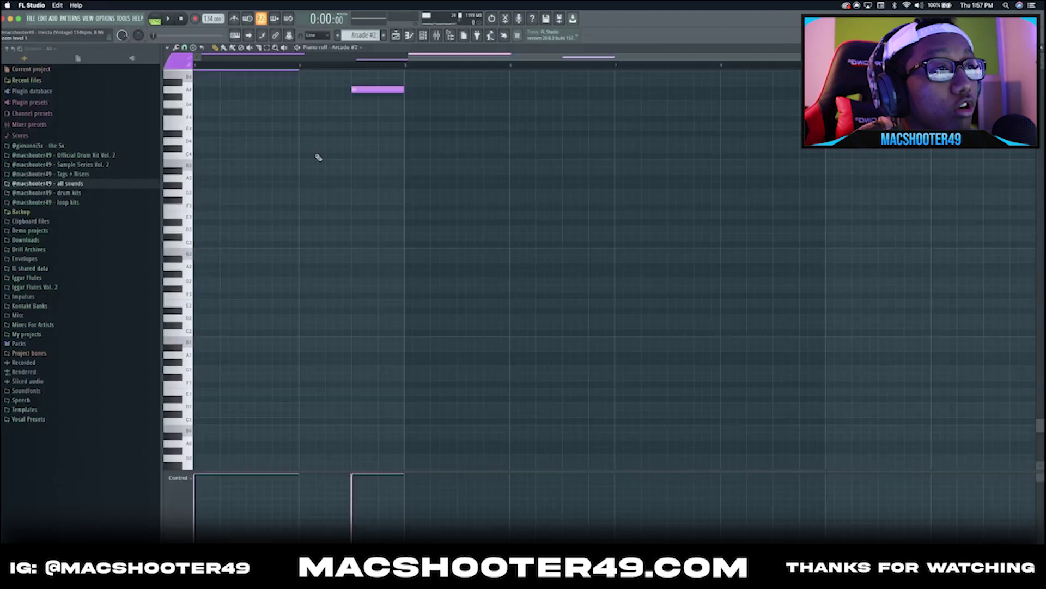
{"action": "scroll", "coordinate": [319, 158], "scroll_direction": "left", "scroll_amount": 4}
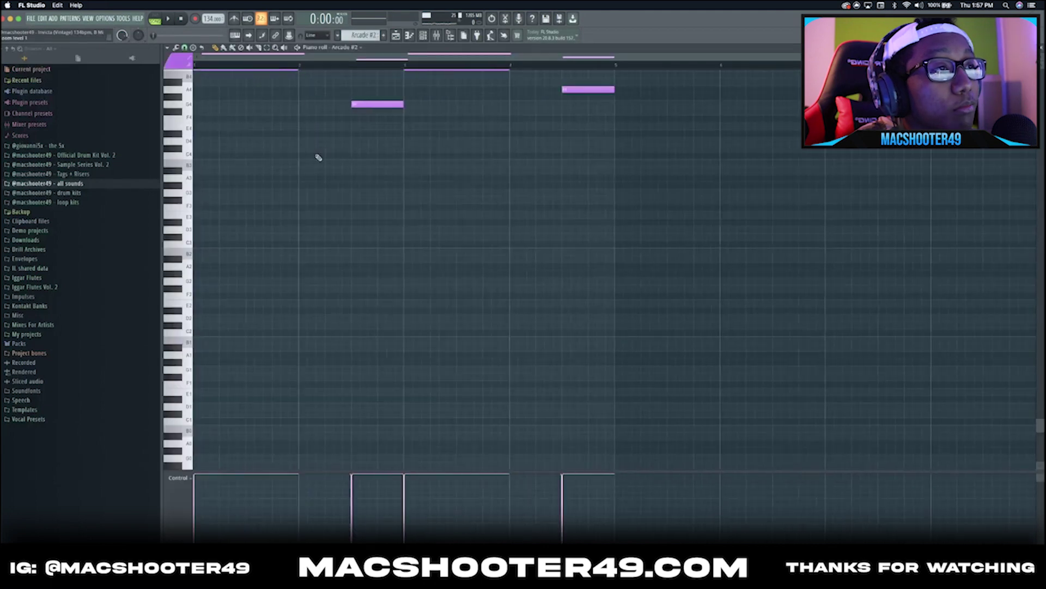
Step: Play the Arcade #2 pattern and show its The Crate plugin with the Virtuosic Chamber preset
{"action": "scroll", "coordinate": [319, 157], "scroll_direction": "up", "scroll_amount": 4}
{"action": "key", "text": "space"}
{"action": "scroll", "coordinate": [318, 157], "scroll_direction": "up", "scroll_amount": 5}
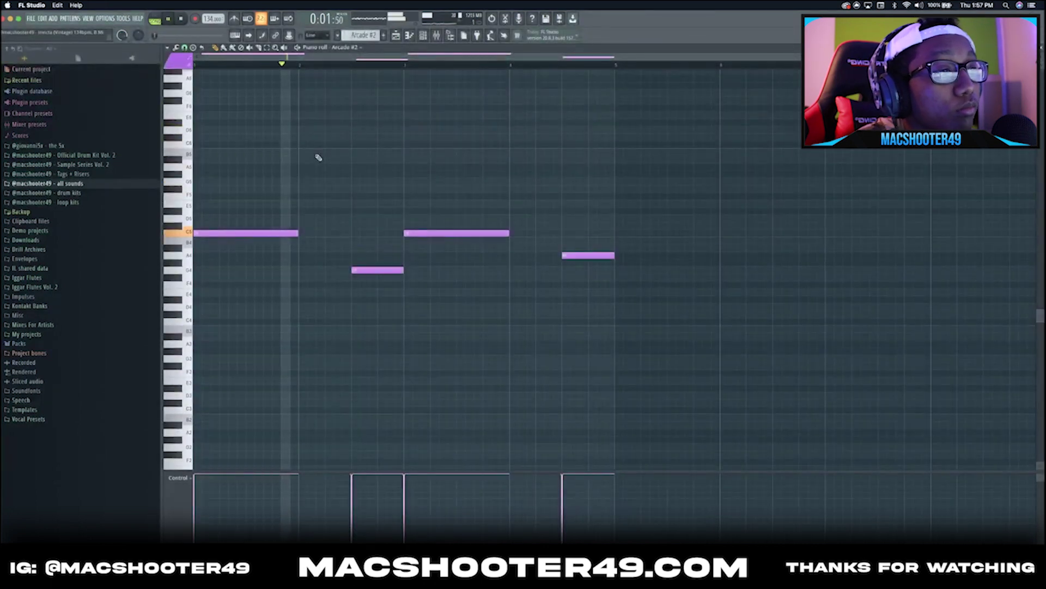
{"action": "left_click", "coordinate": [422, 36]}
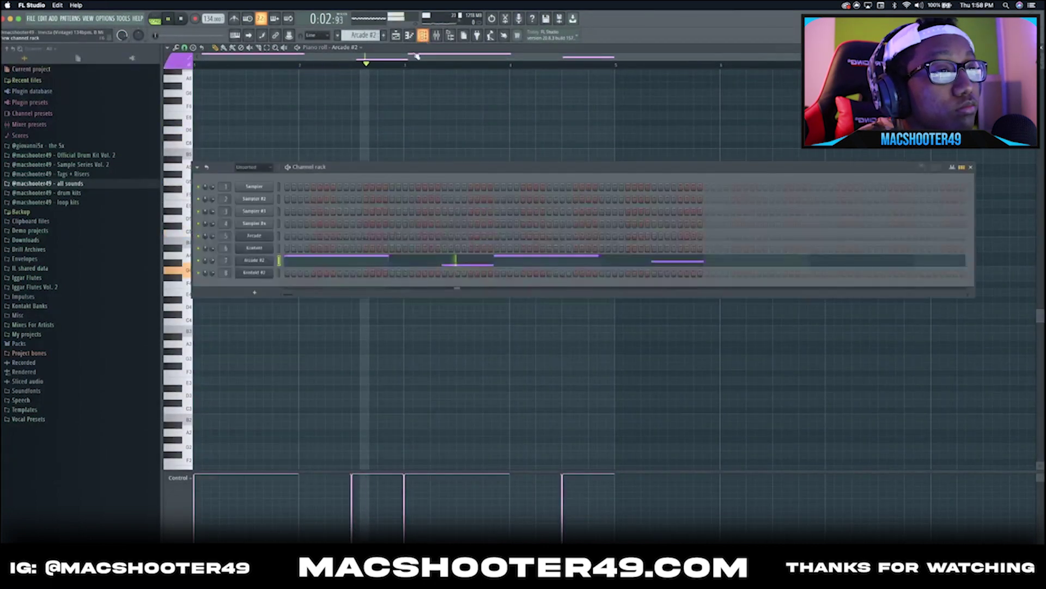
{"action": "left_click", "coordinate": [262, 267]}
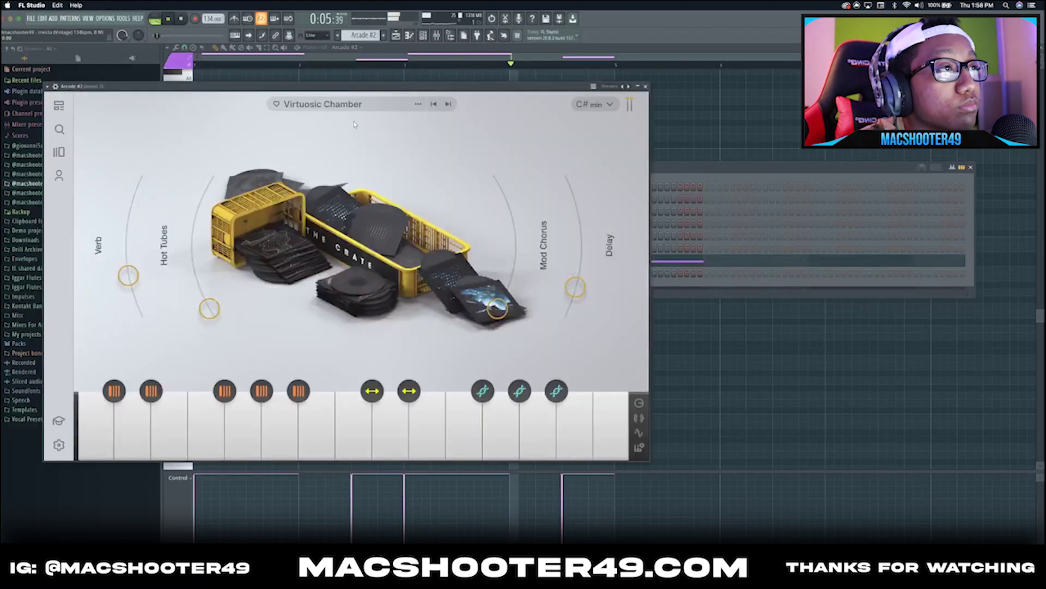
{"action": "left_click_drag", "start_coordinate": [382, 86], "coordinate": [391, 59]}
{"action": "key", "text": "space"}
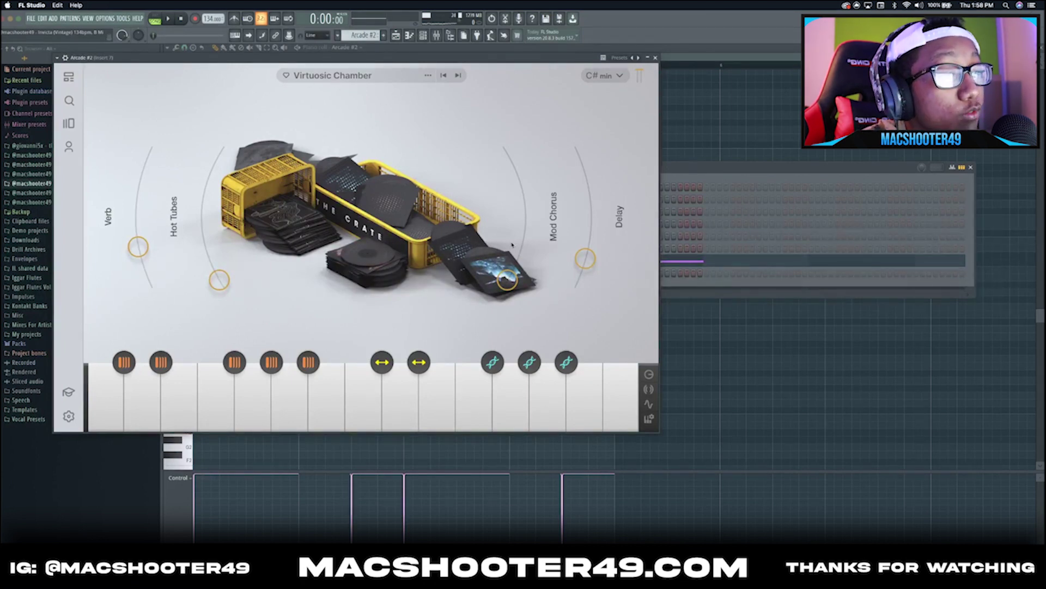
Step: Close the Arcade #2 plugin window and return to the playlist arrangement
{"action": "left_click", "coordinate": [655, 58]}
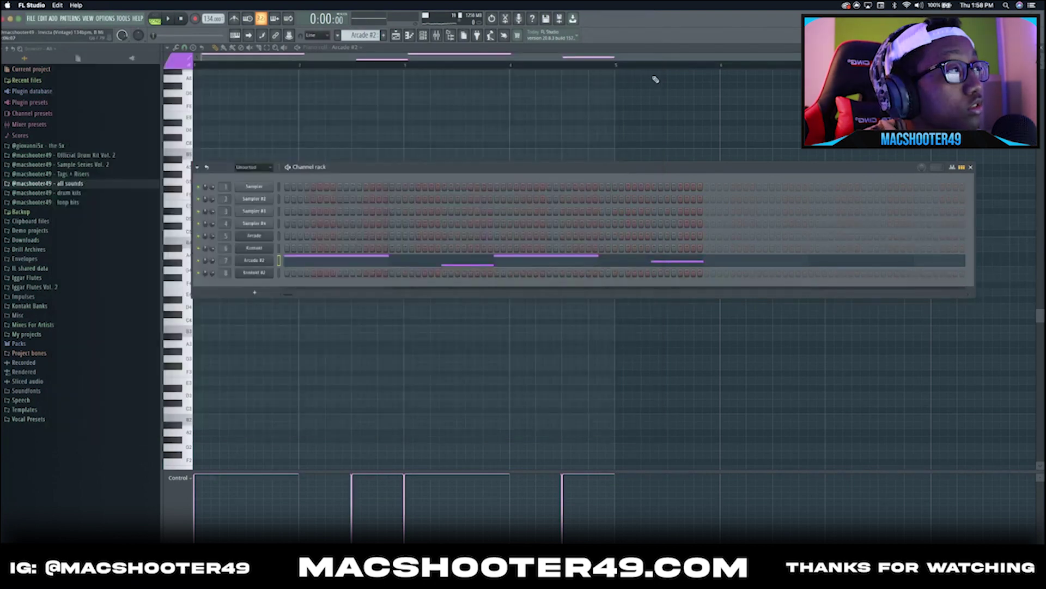
{"action": "left_click", "coordinate": [473, 112]}
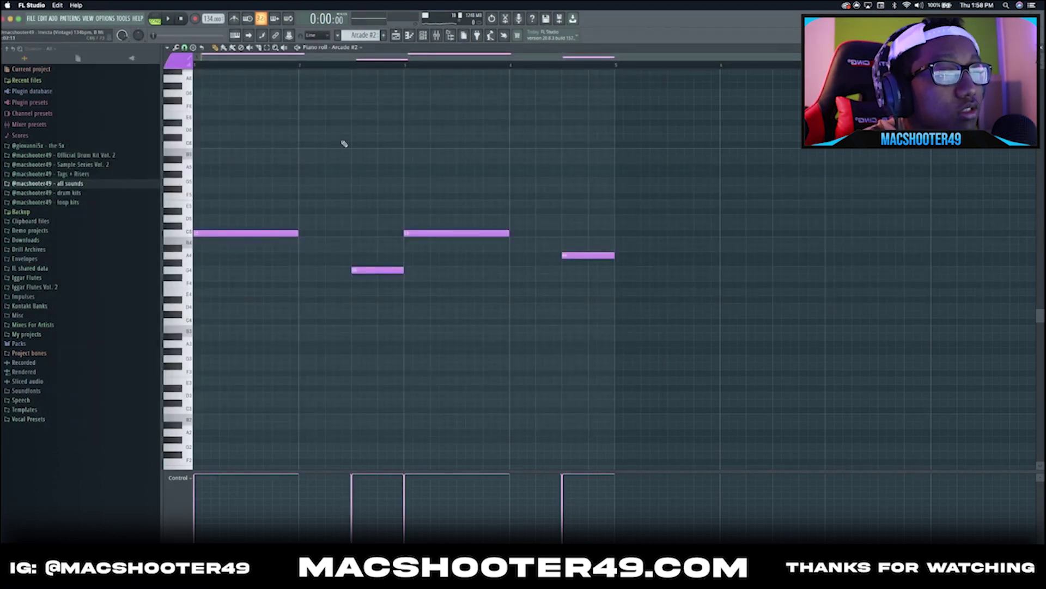
{"action": "key", "text": "F5"}
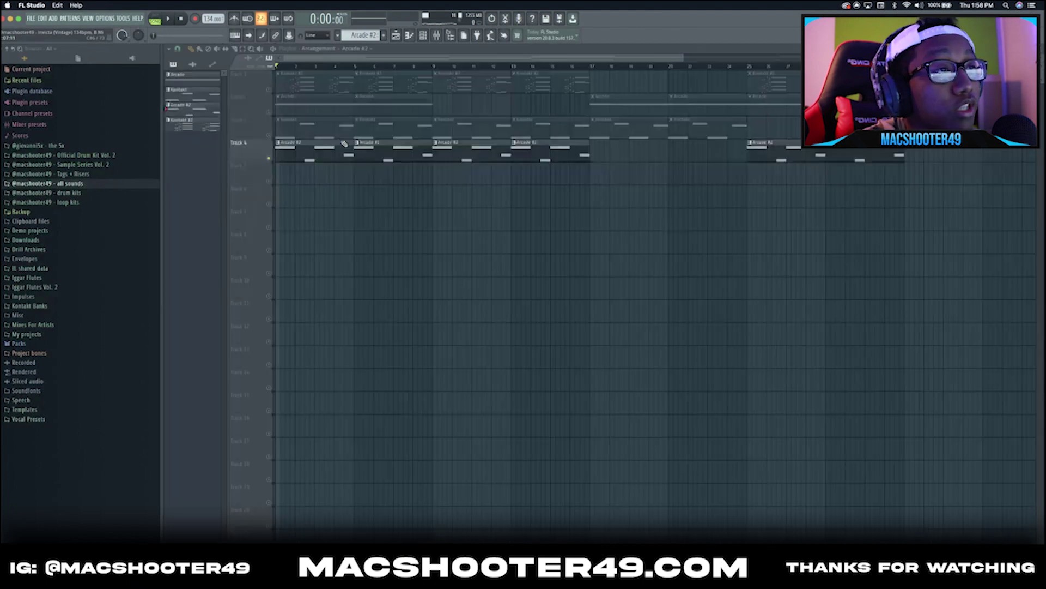
Step: Unmute Track 2 and play the full four-track arrangement, then stop it
{"action": "left_click", "coordinate": [269, 112]}
{"action": "key", "text": "space"}
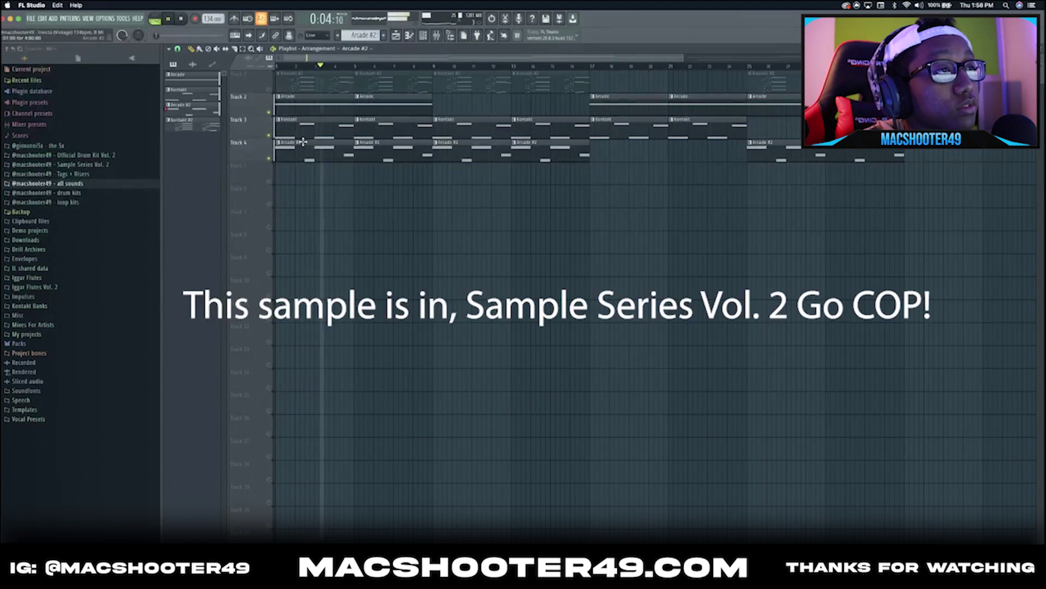
{"action": "key", "text": "space"}
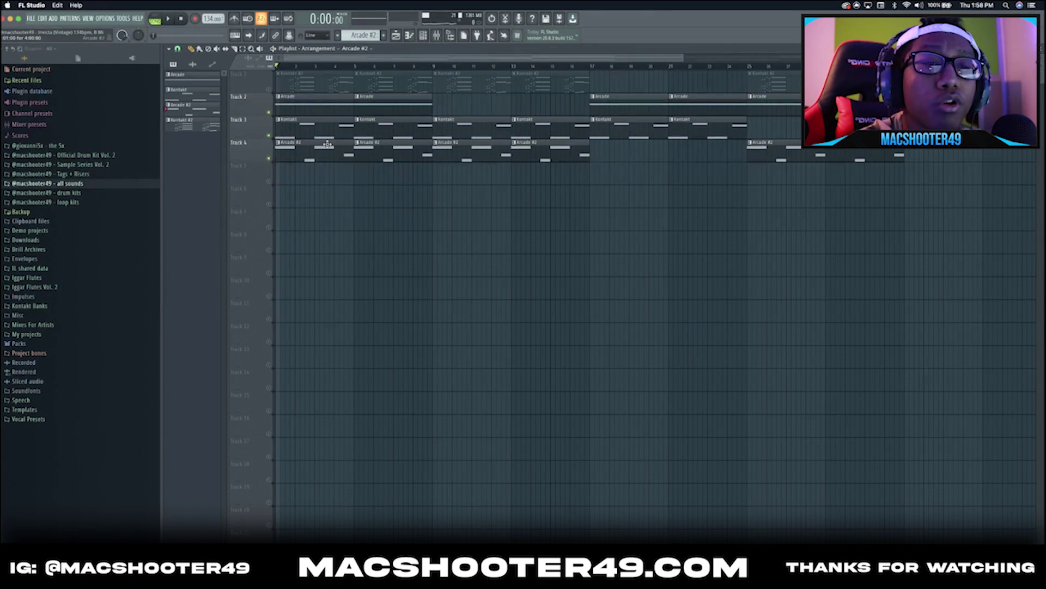
Step: Open the Kontakt #2 clip's chords in the piano roll and play them once
{"action": "double_click", "coordinate": [304, 80]}
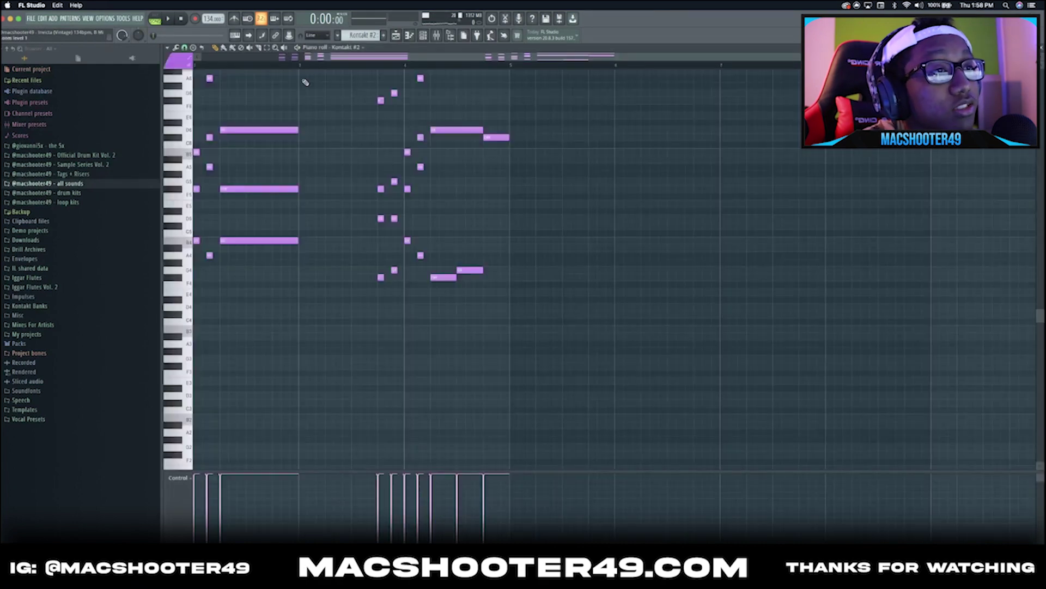
{"action": "scroll", "coordinate": [299, 85], "scroll_direction": "up", "scroll_amount": 3}
{"action": "scroll", "coordinate": [273, 85], "scroll_direction": "up", "scroll_amount": 3}
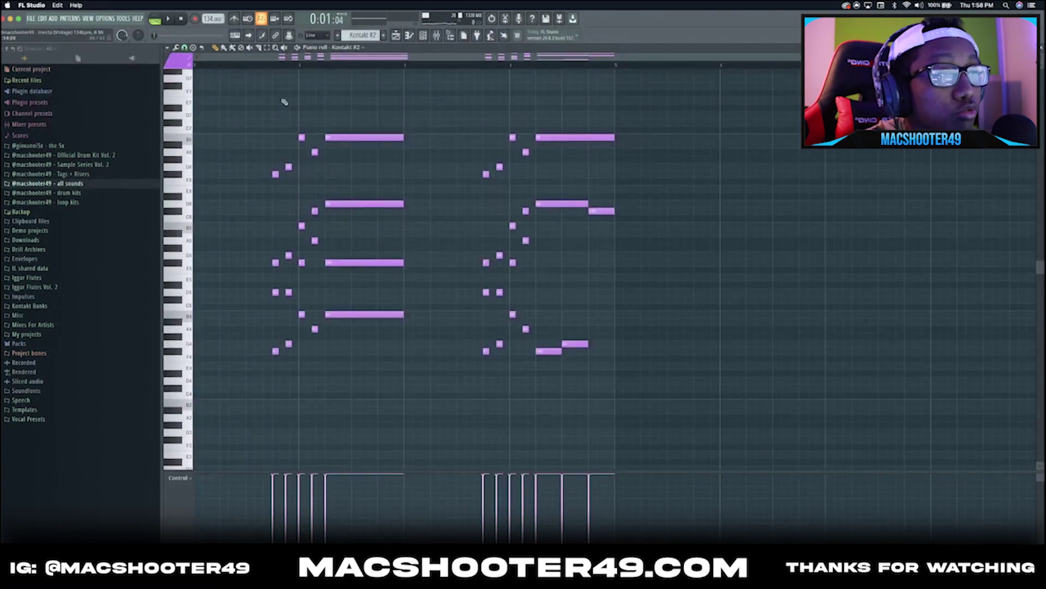
{"action": "key", "text": "space"}
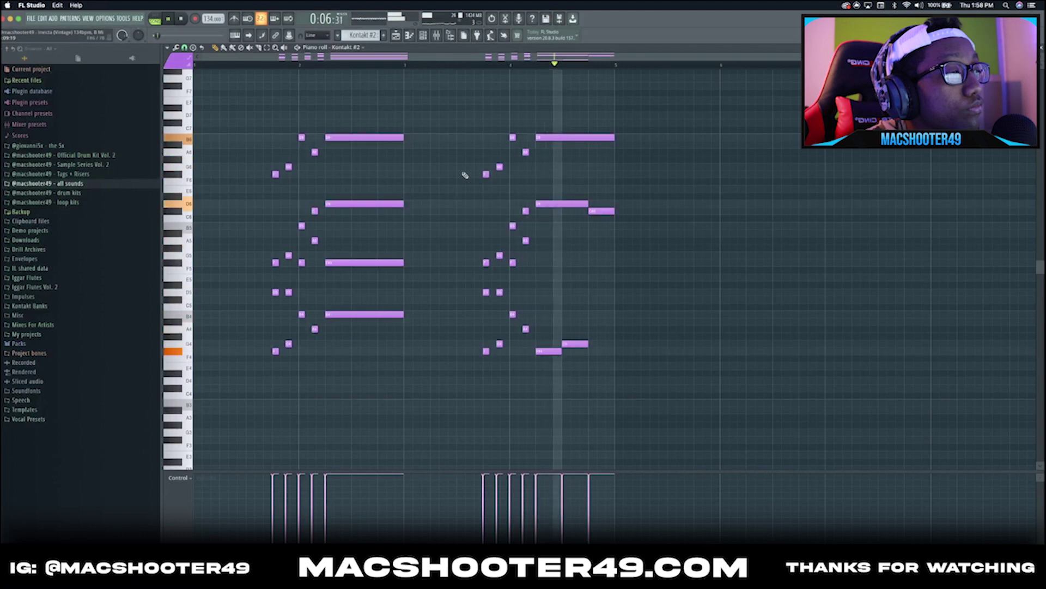
{"action": "scroll", "coordinate": [270, 211], "scroll_direction": "up", "scroll_amount": 4}
{"action": "scroll", "coordinate": [271, 210], "scroll_direction": "down", "scroll_amount": 3}
{"action": "key", "text": "space"}
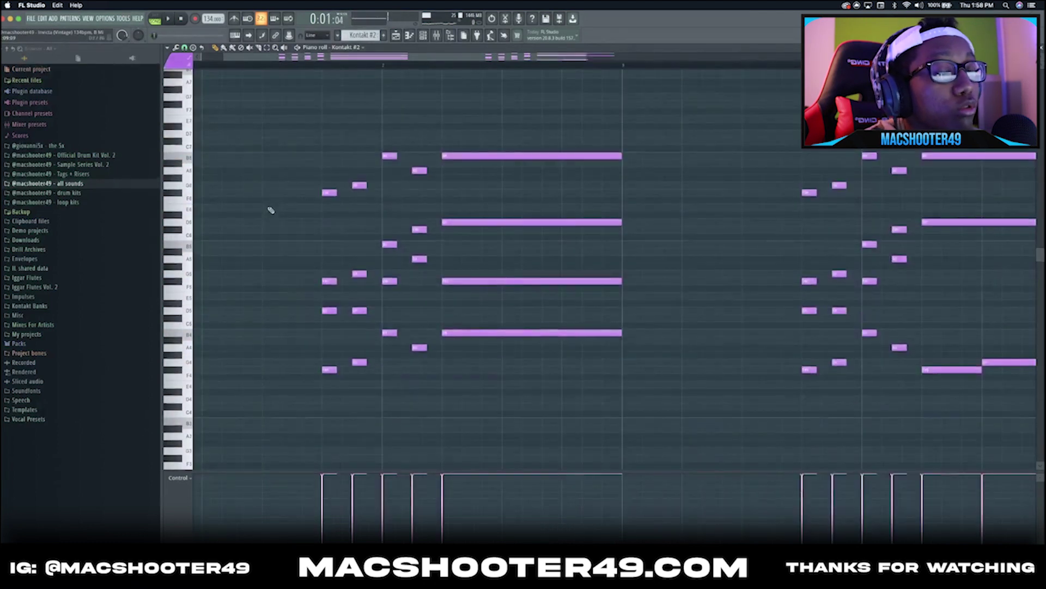
Step: Set the piano roll's note snap to 1/3 beat
{"action": "left_click", "coordinate": [184, 48]}
{"action": "left_click", "coordinate": [197, 148]}
{"action": "scroll", "coordinate": [352, 259], "scroll_direction": "up", "scroll_amount": 5}
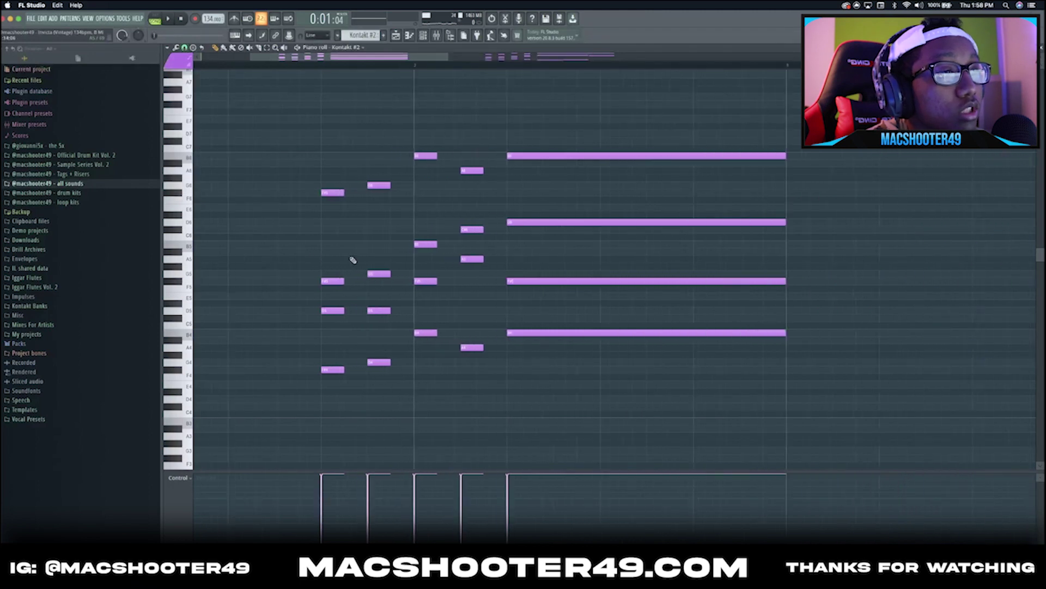
{"action": "scroll", "coordinate": [323, 341], "scroll_direction": "down", "scroll_amount": 4}
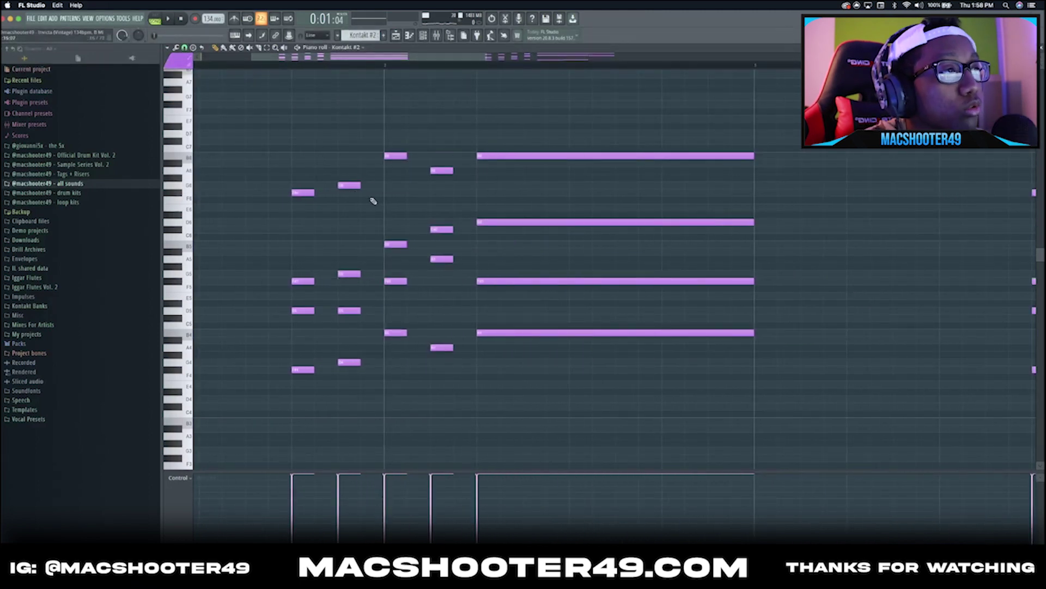
{"action": "scroll", "coordinate": [374, 197], "scroll_direction": "down", "scroll_amount": 2}
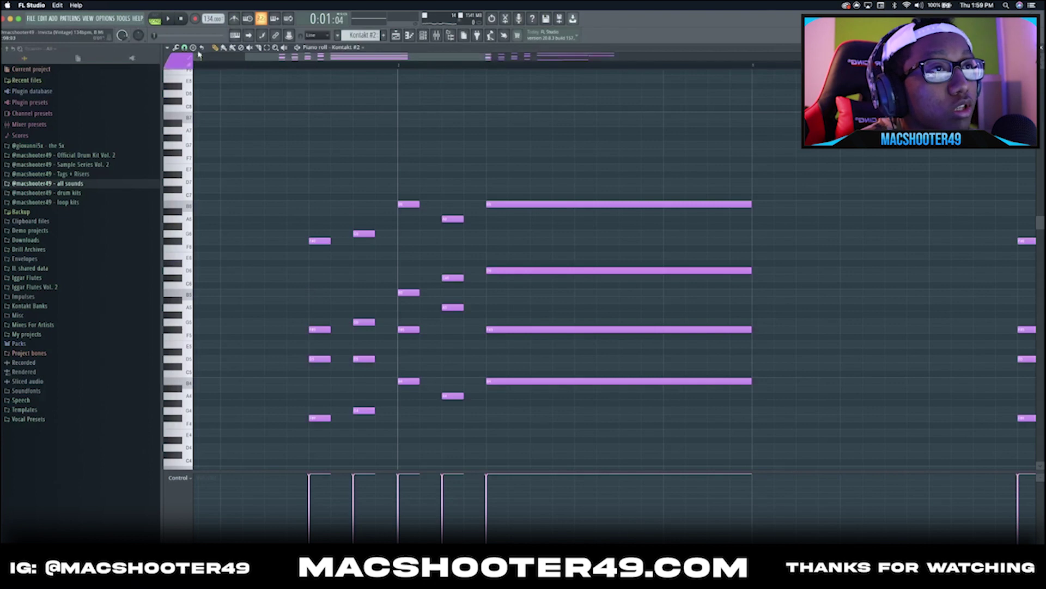
{"action": "scroll", "coordinate": [312, 350], "scroll_direction": "up", "scroll_amount": 3}
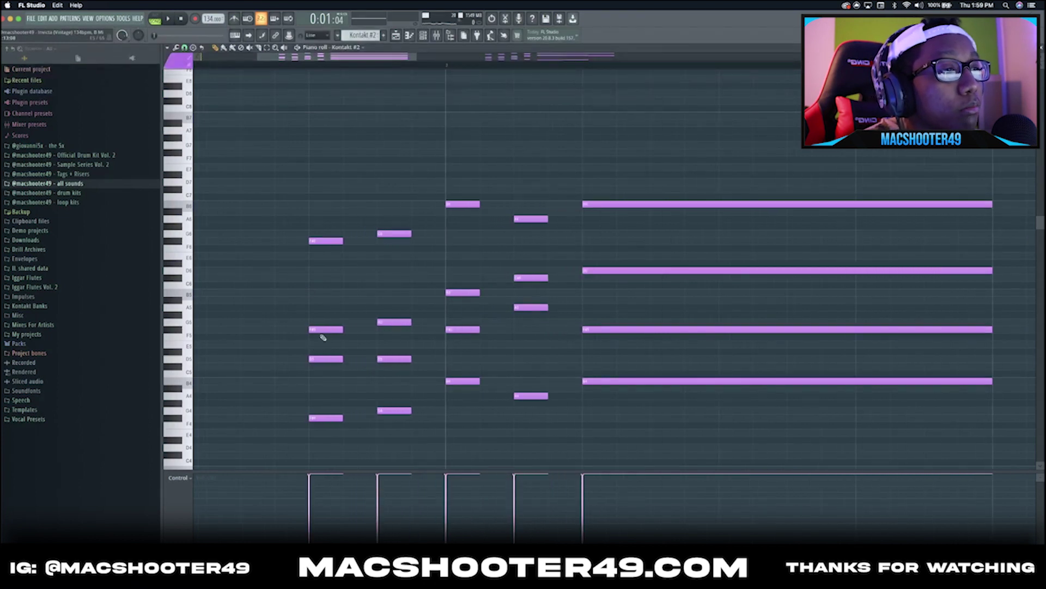
{"action": "scroll", "coordinate": [323, 338], "scroll_direction": "down", "scroll_amount": 5}
{"action": "scroll", "coordinate": [365, 234], "scroll_direction": "up", "scroll_amount": 2}
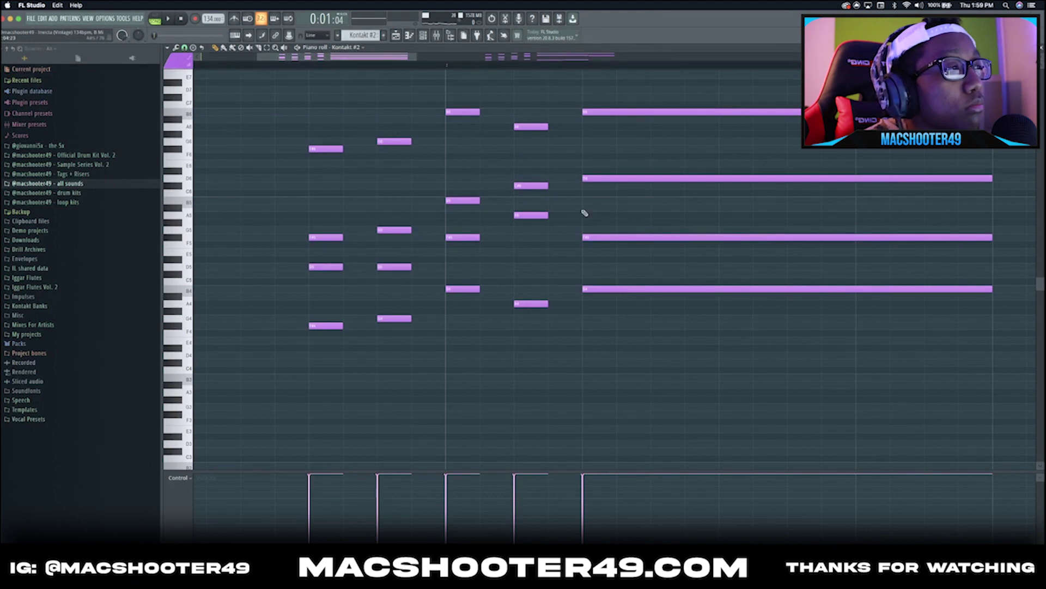
{"action": "scroll", "coordinate": [477, 183], "scroll_direction": "down", "scroll_amount": 3}
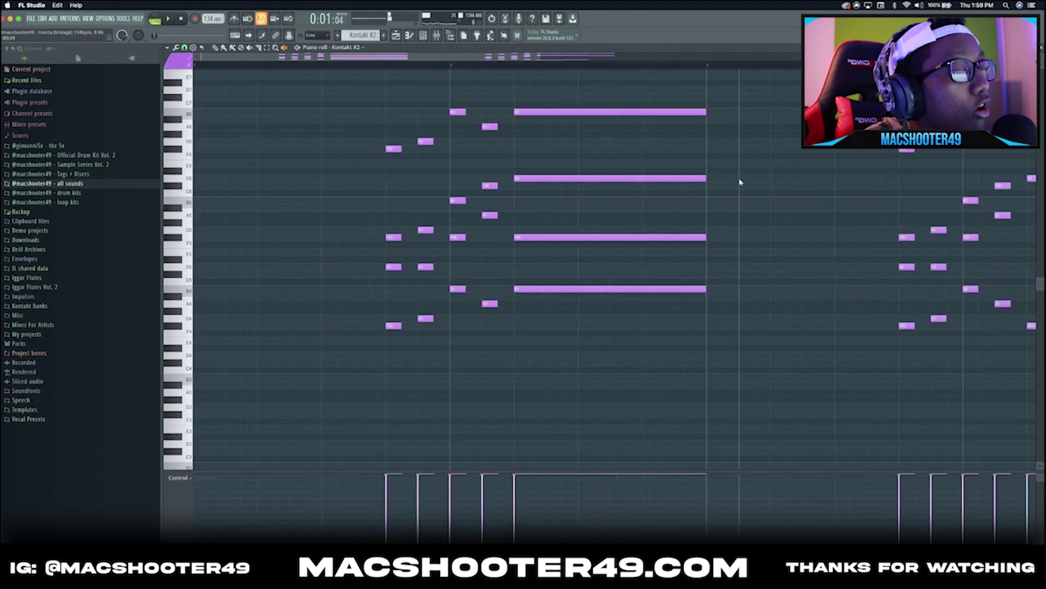
{"action": "scroll", "coordinate": [408, 251], "scroll_direction": "up", "scroll_amount": 2}
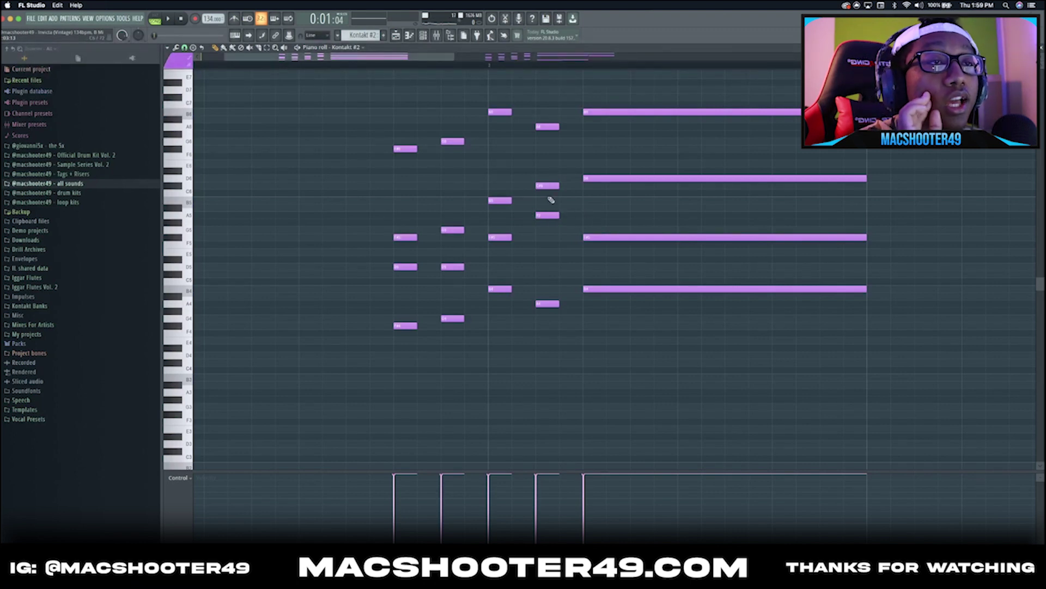
Step: Browse the Helpers menu to the Scale highlighting option
{"action": "left_click", "coordinate": [167, 47]}
{"action": "mouse_move", "coordinate": [186, 96]}
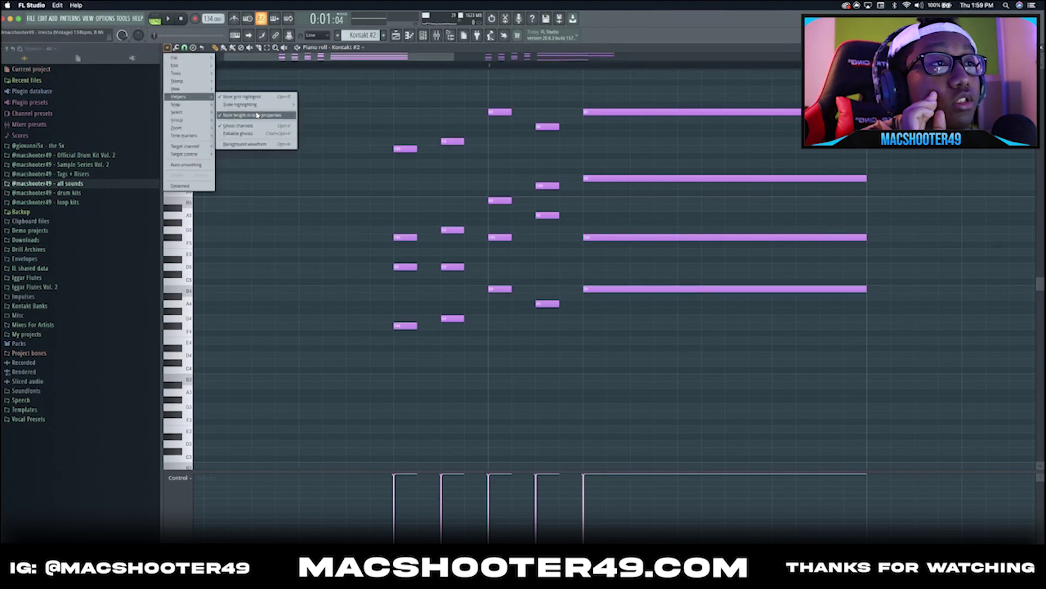
{"action": "mouse_move", "coordinate": [256, 105]}
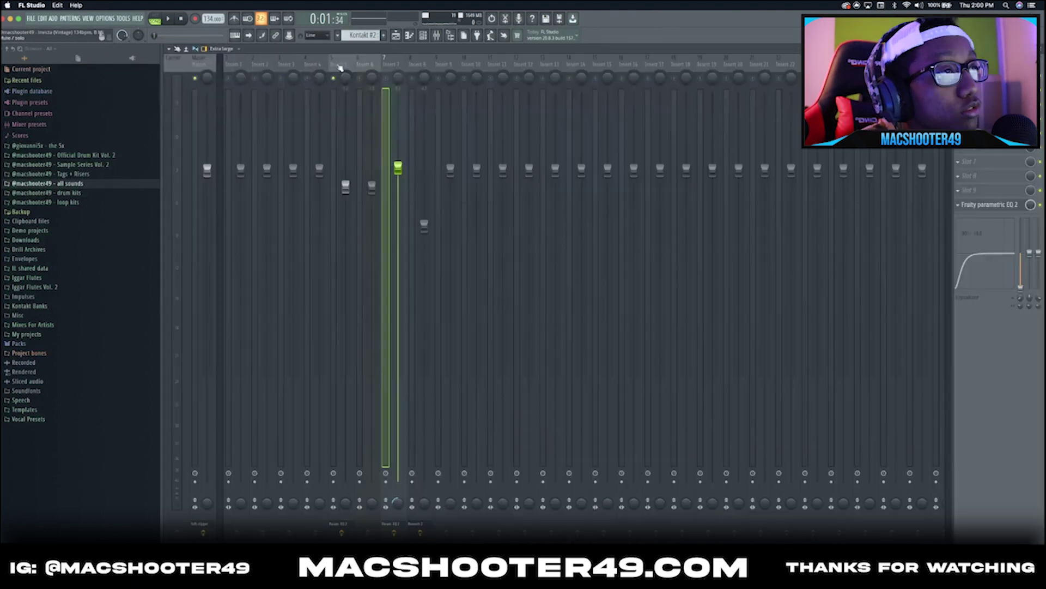
{"action": "left_click", "coordinate": [339, 57]}
{"action": "key", "text": "space"}
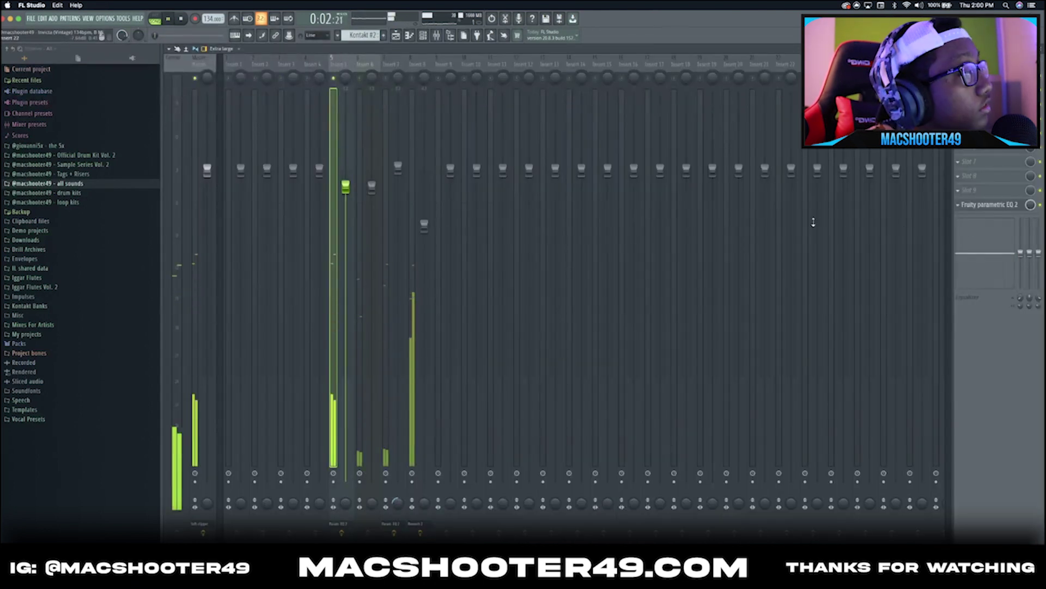
{"action": "left_click", "coordinate": [995, 206]}
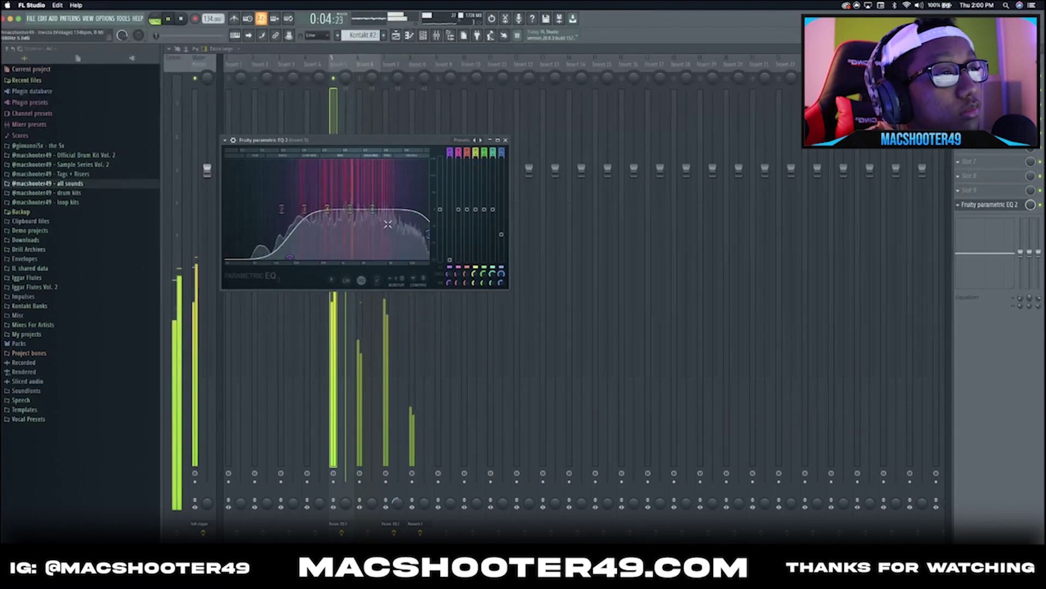
{"action": "key", "text": "space"}
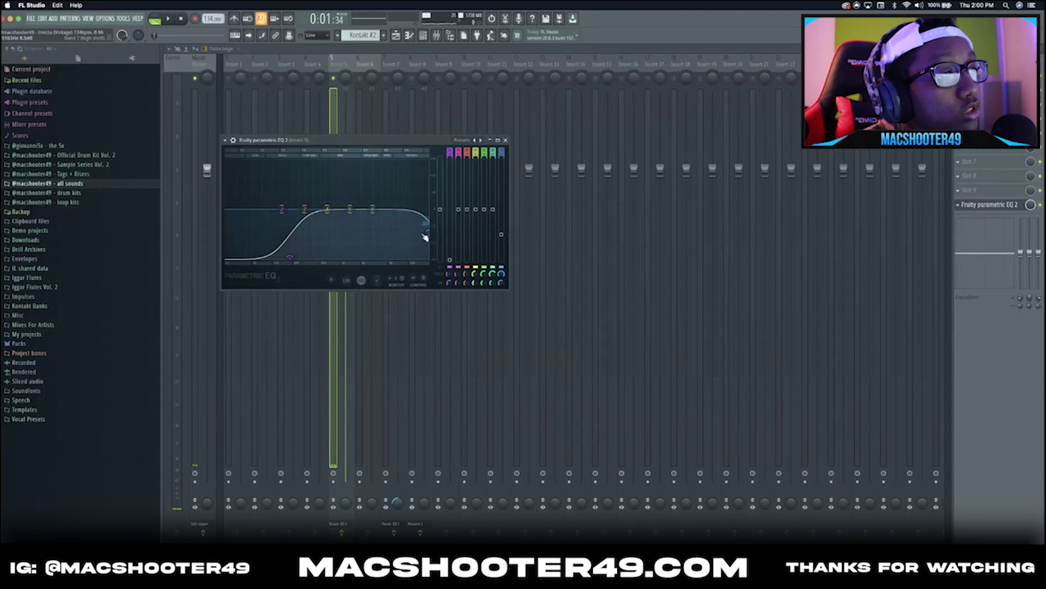
{"action": "key", "text": "Escape"}
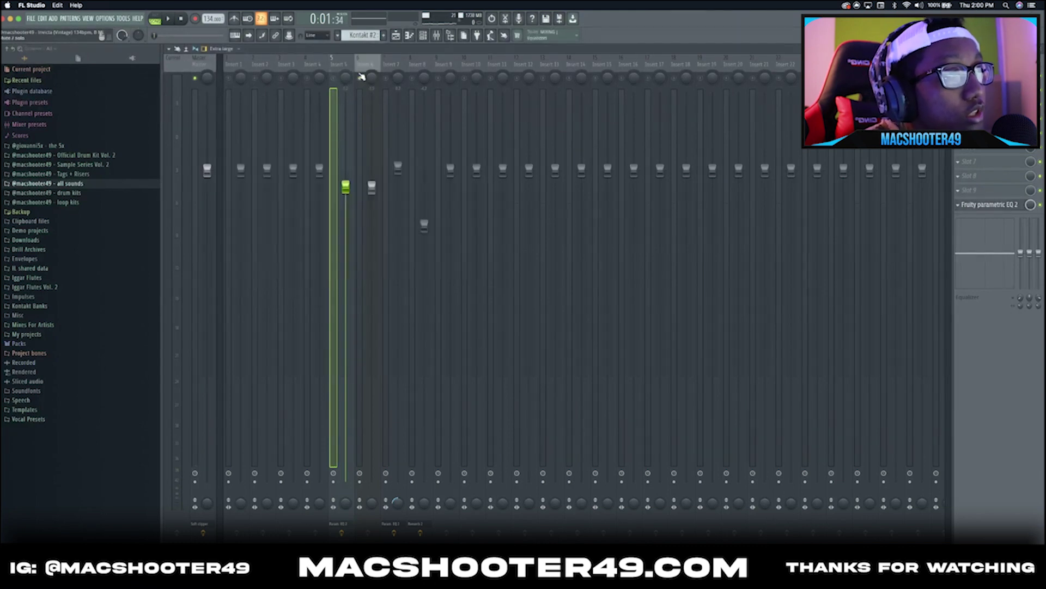
{"action": "left_click", "coordinate": [362, 76]}
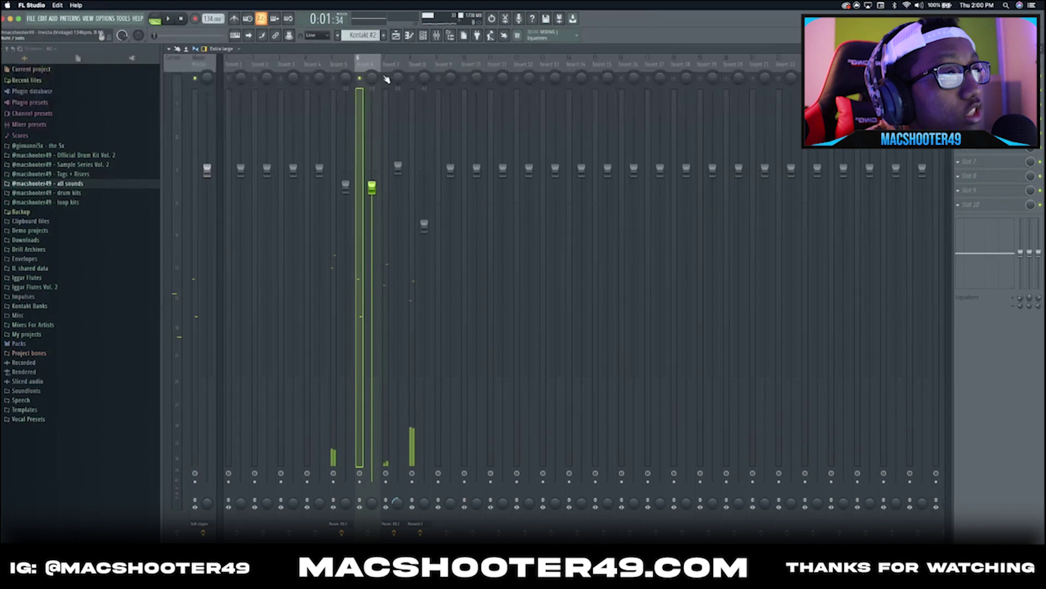
{"action": "left_click", "coordinate": [385, 77]}
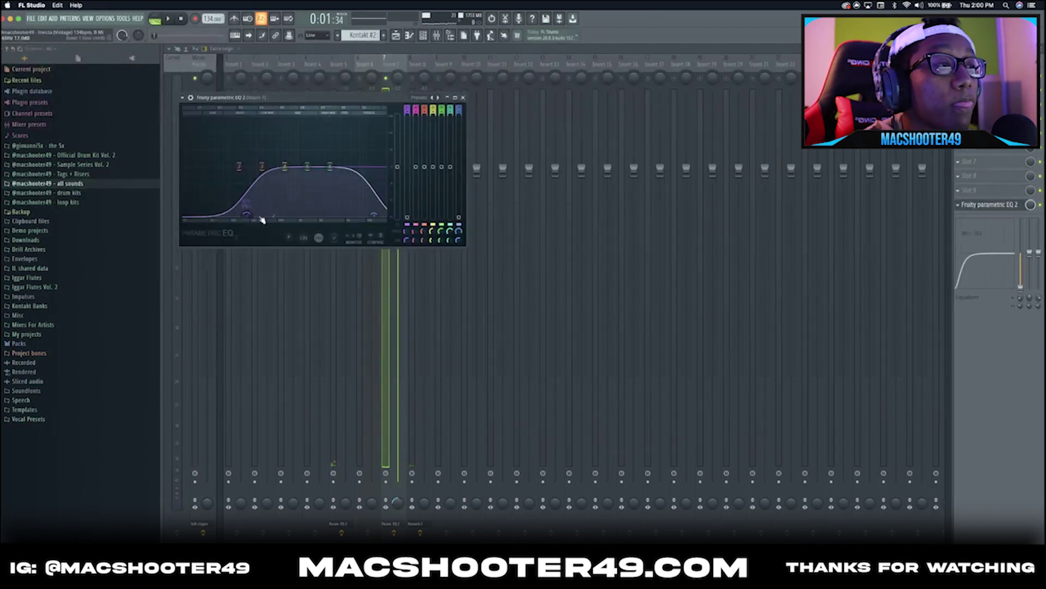
{"action": "key", "text": "Escape"}
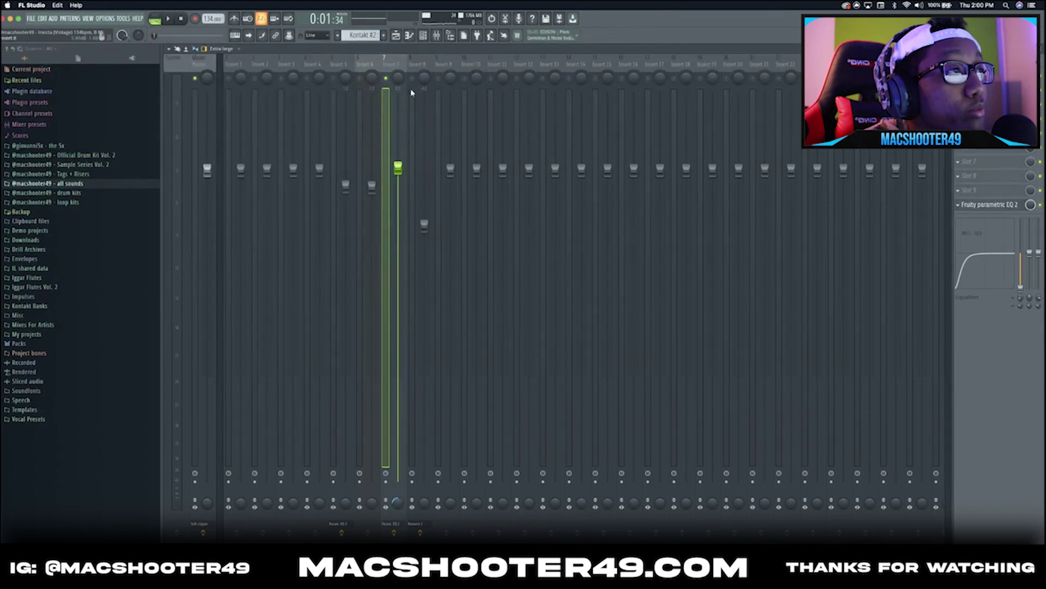
{"action": "left_click", "coordinate": [416, 64]}
{"action": "key", "text": "space"}
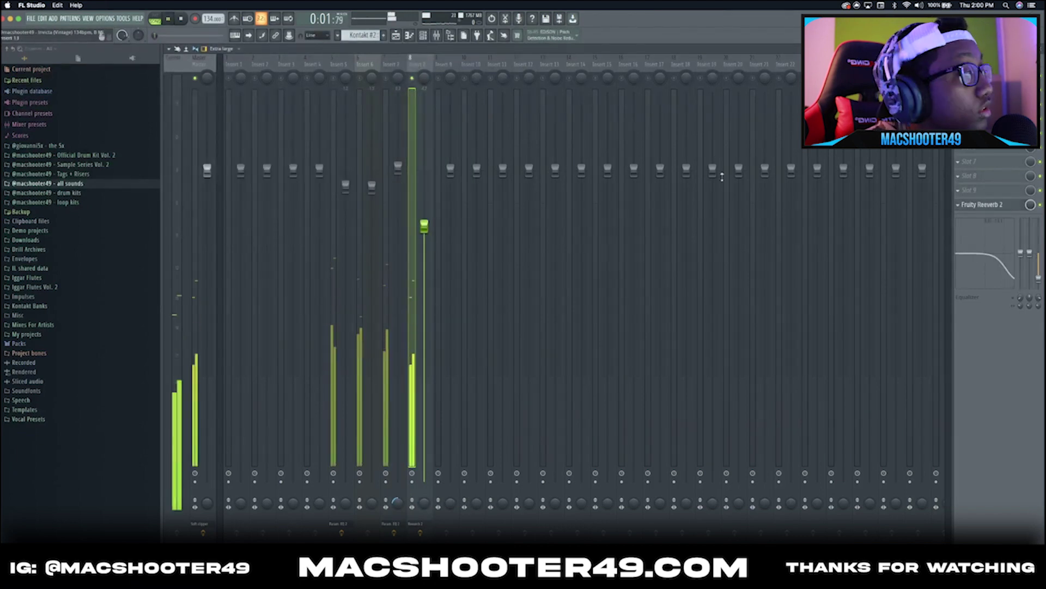
{"action": "left_click", "coordinate": [981, 205]}
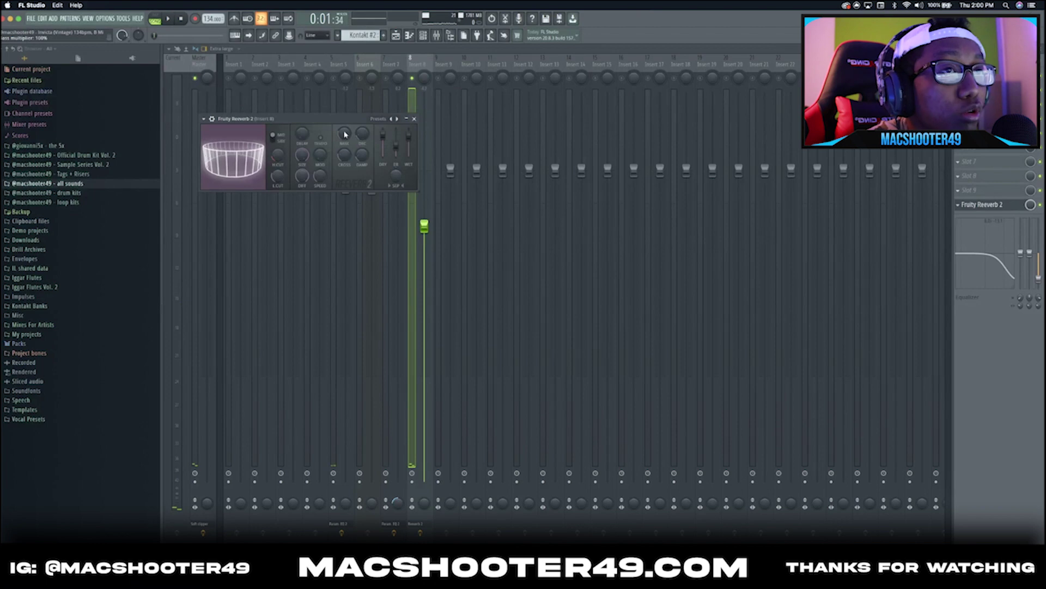
{"action": "left_click", "coordinate": [415, 119]}
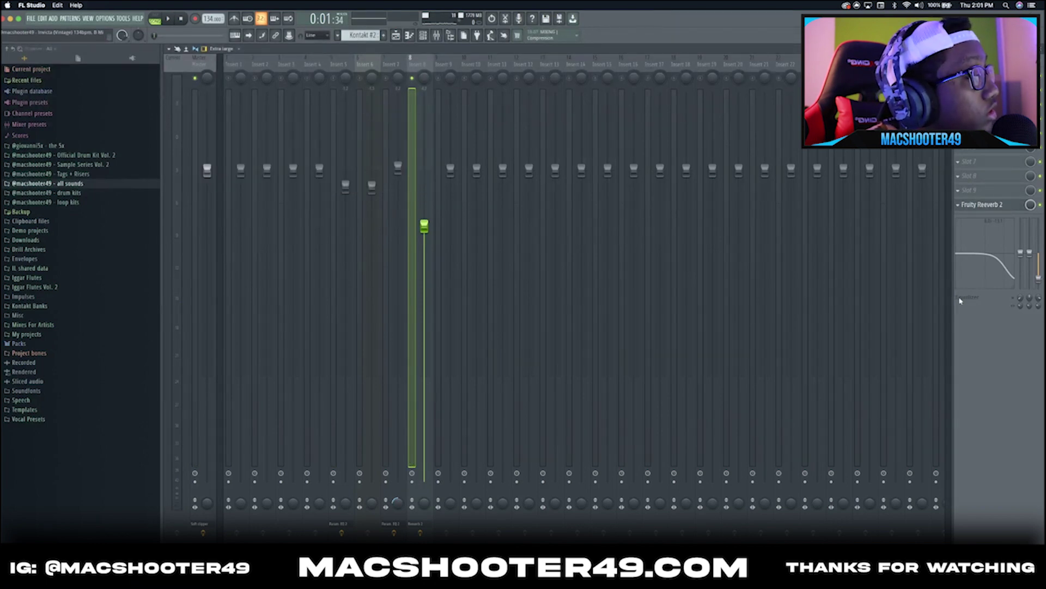
{"action": "key", "text": "Left"}
{"action": "key", "text": "Left"}
{"action": "key", "text": "Left"}
{"action": "key", "text": "Left"}
Step: Open another project without saving changes, then play and stop its nine-track arrangement
{"action": "key", "text": "Right"}
{"action": "left_click", "coordinate": [424, 60]}
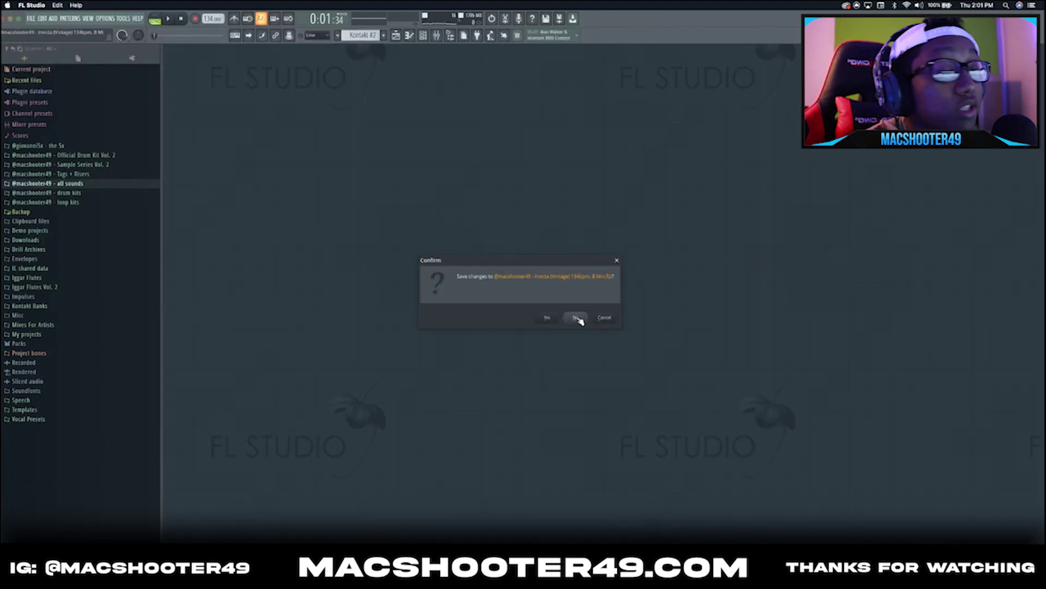
{"action": "left_click", "coordinate": [578, 316]}
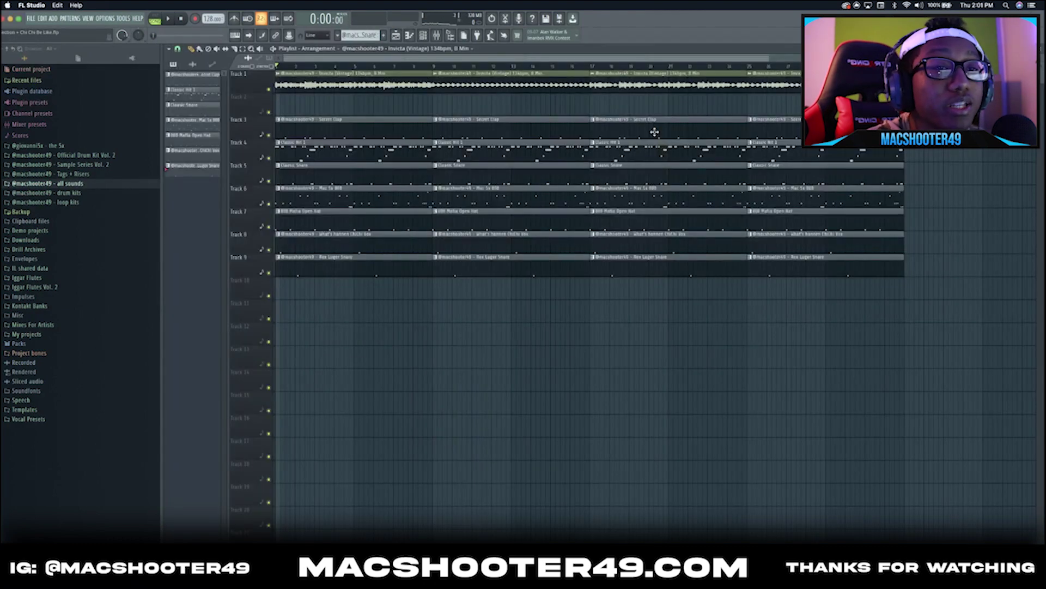
{"action": "key", "text": "space"}
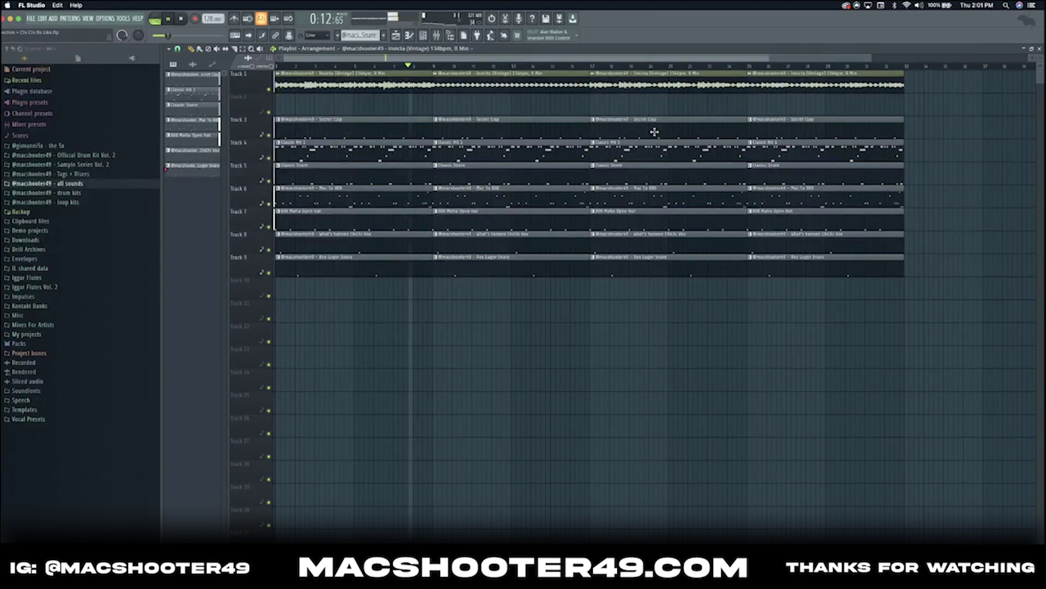
{"action": "key", "text": "space"}
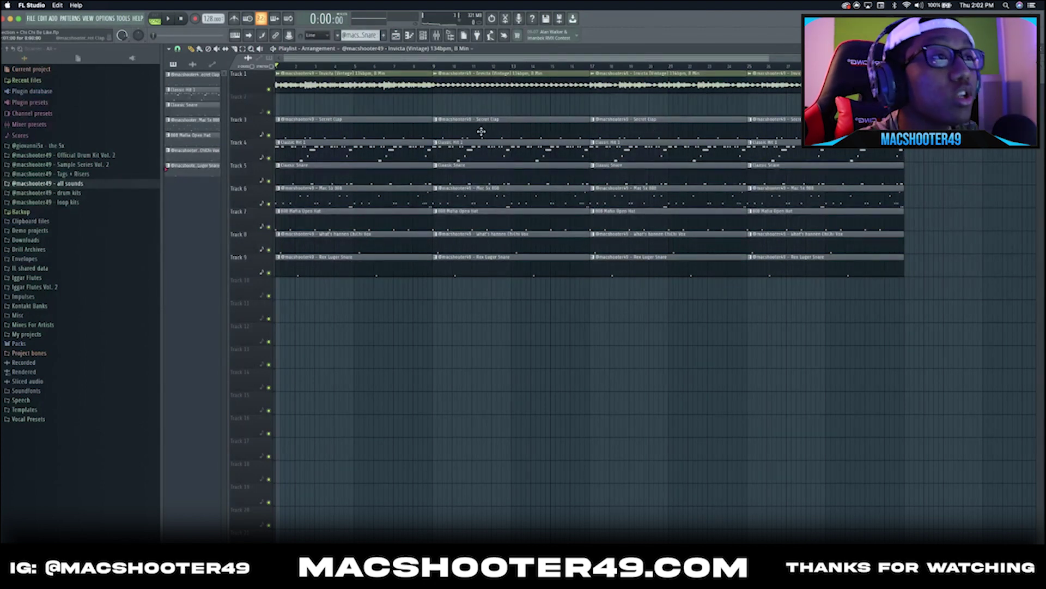
Step: Solo Track 3 and audition the Secret Clap pattern in the piano roll
{"action": "left_click", "coordinate": [269, 135], "text": "ctrl"}
{"action": "double_click", "coordinate": [309, 126]}
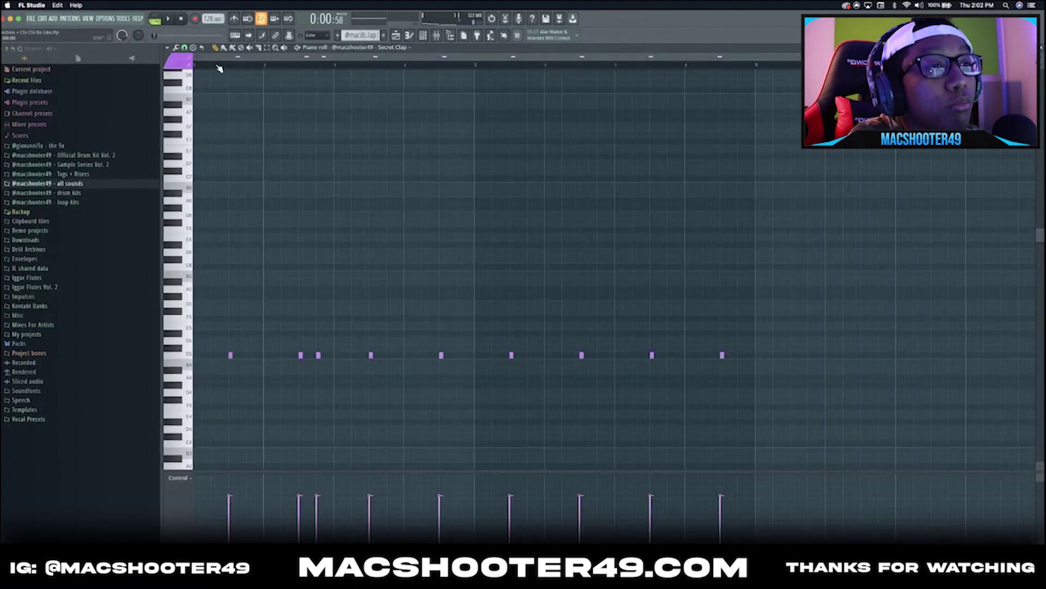
{"action": "scroll", "coordinate": [219, 68], "scroll_direction": "up", "scroll_amount": 5}
{"action": "key", "text": "space"}
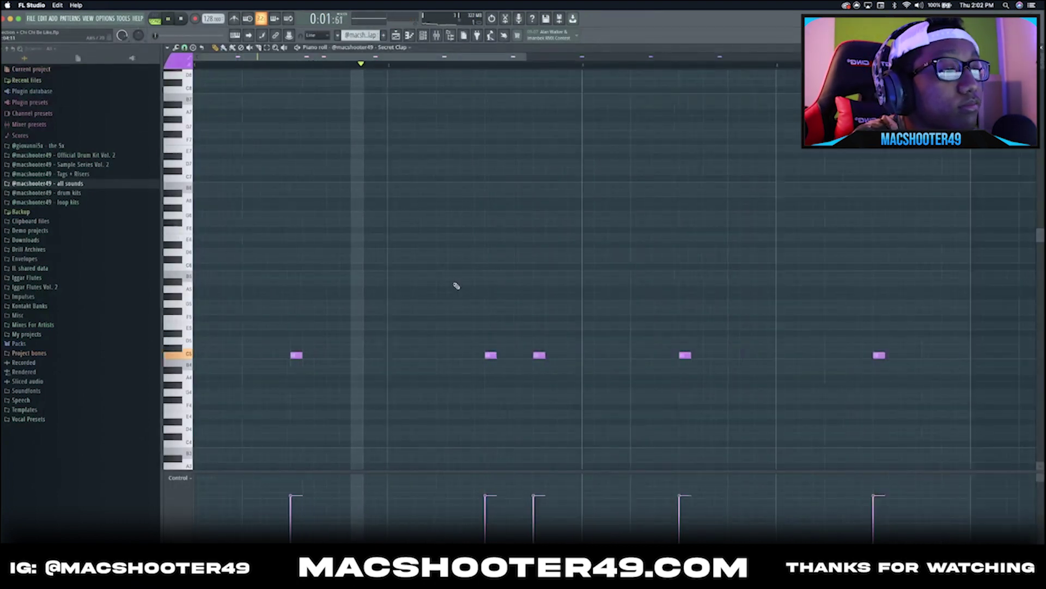
{"action": "scroll", "coordinate": [457, 286], "scroll_direction": "down", "scroll_amount": 1}
{"action": "key", "text": "space"}
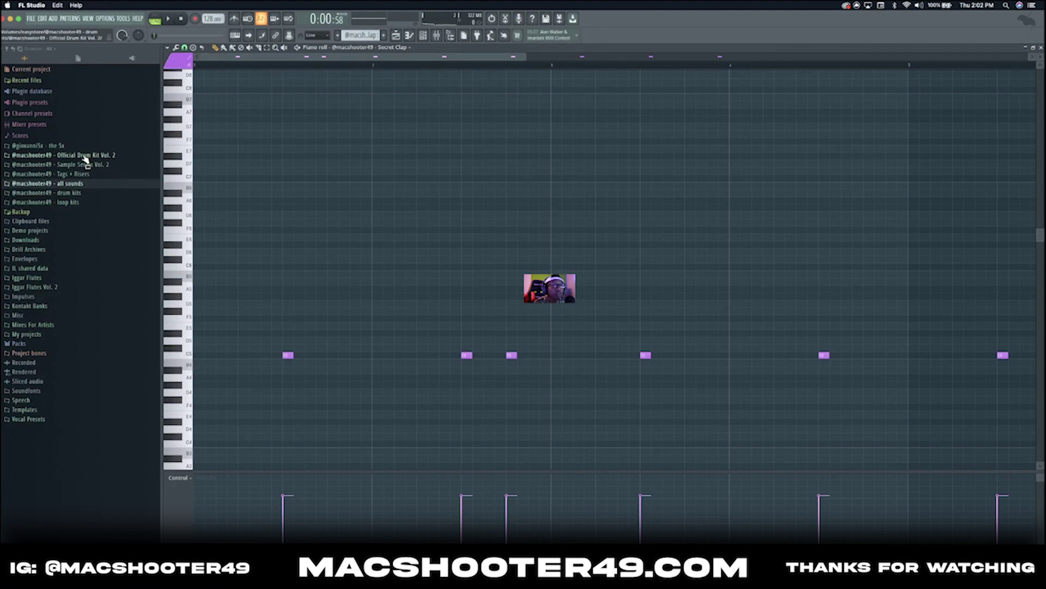
{"action": "scroll", "coordinate": [403, 355], "scroll_direction": "down", "scroll_amount": 2}
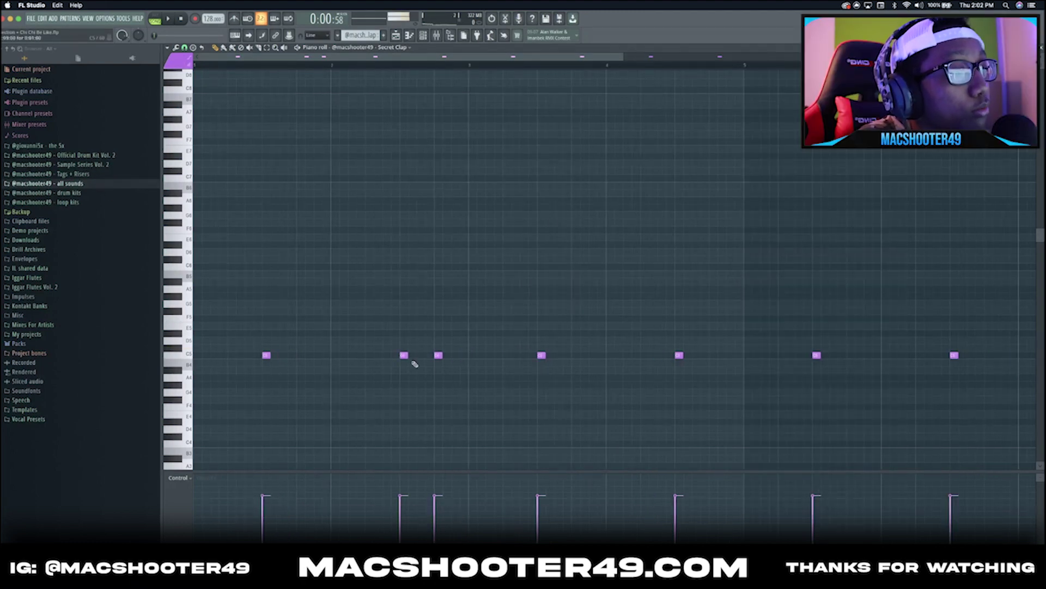
{"action": "scroll", "coordinate": [461, 347], "scroll_direction": "down", "scroll_amount": 1}
{"action": "scroll", "coordinate": [460, 348], "scroll_direction": "down", "scroll_amount": 1}
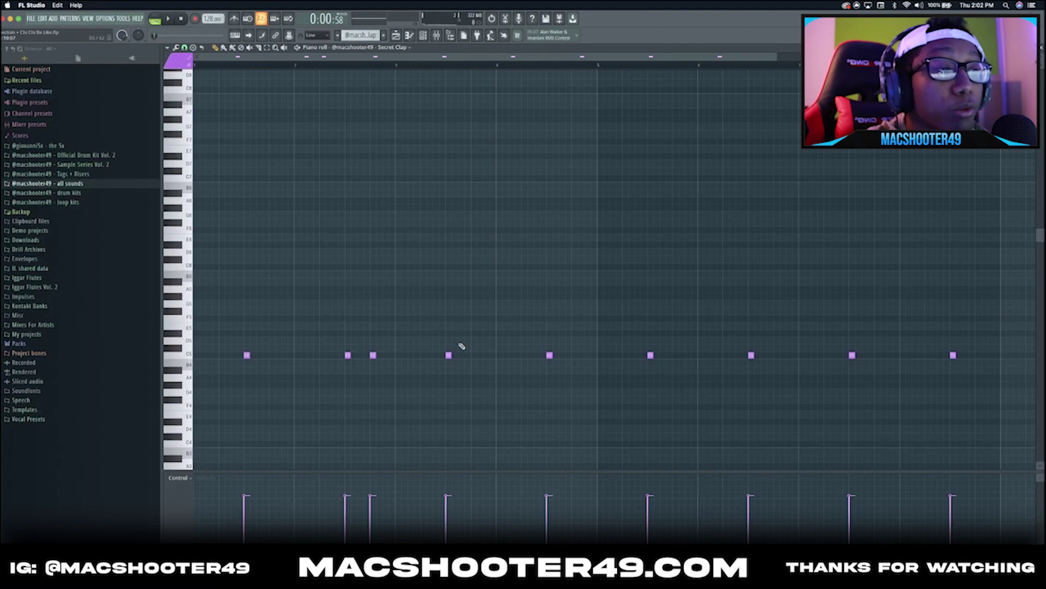
{"action": "scroll", "coordinate": [461, 346], "scroll_direction": "right", "scroll_amount": 3}
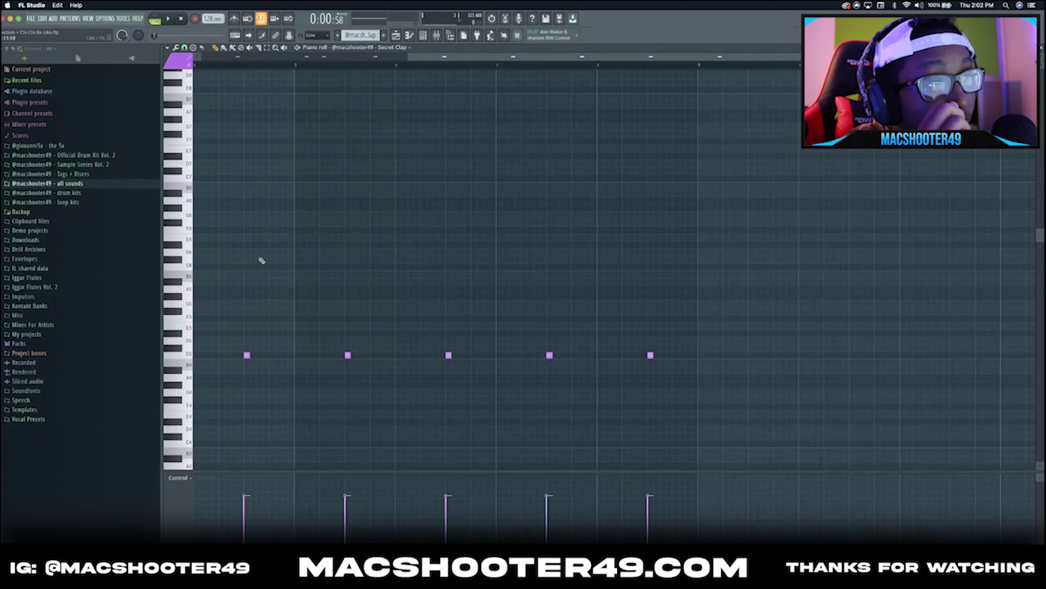
Step: Restore the four deleted clap notes with Ctrl+Z and replay the pattern from its beginning
{"action": "key", "text": "super+z"}
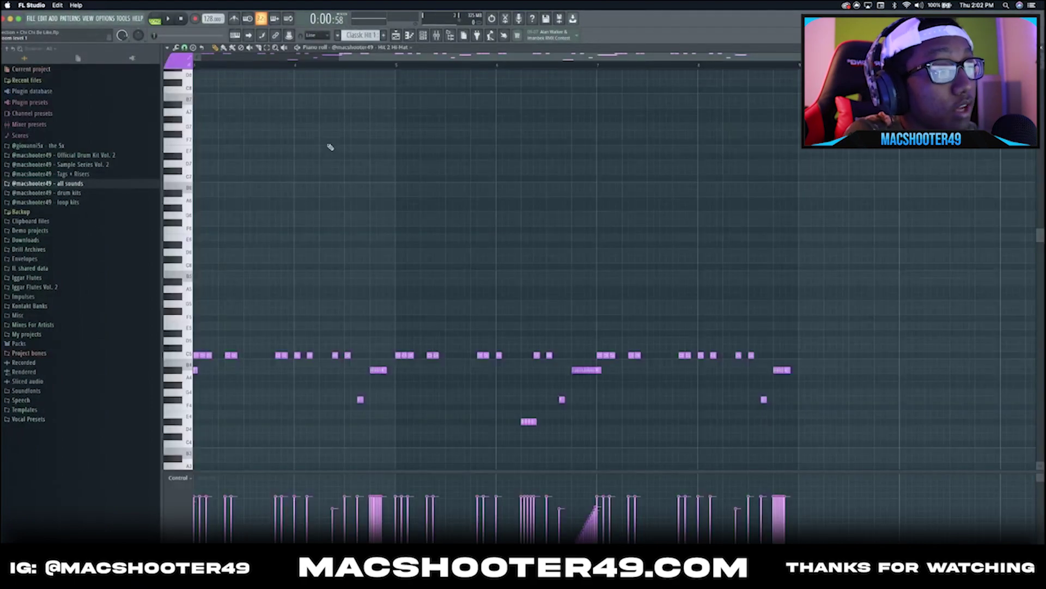
{"action": "scroll", "coordinate": [335, 158], "scroll_direction": "down", "scroll_amount": 6}
{"action": "scroll", "coordinate": [332, 171], "scroll_direction": "down", "scroll_amount": 2}
{"action": "scroll", "coordinate": [238, 133], "scroll_direction": "up", "scroll_amount": 2}
{"action": "key", "text": "space"}
{"action": "key", "text": "space"}
{"action": "left_click", "coordinate": [207, 64]}
{"action": "key", "text": "space"}
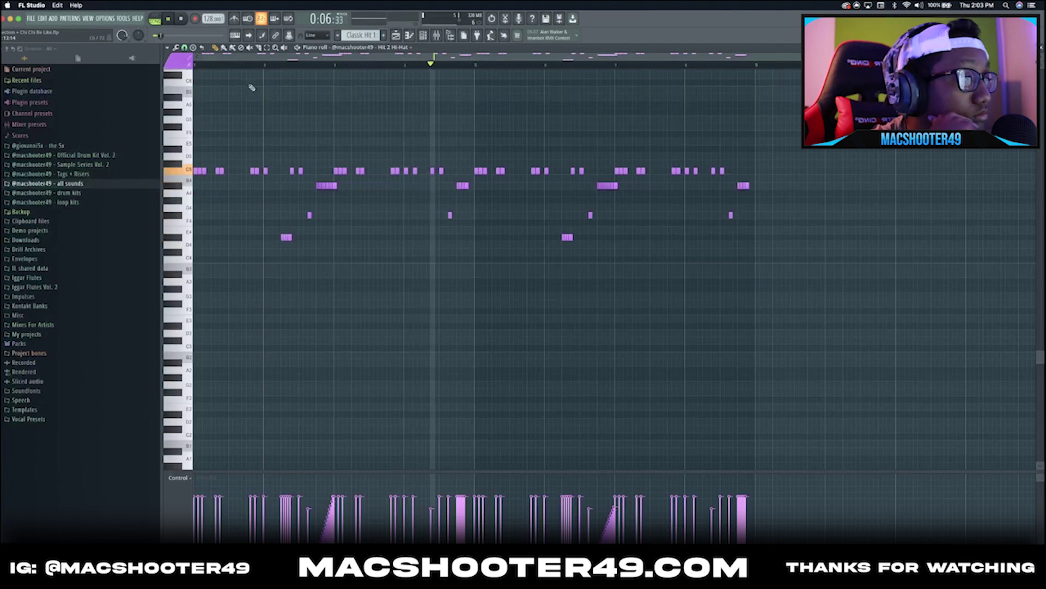
{"action": "key", "text": "space"}
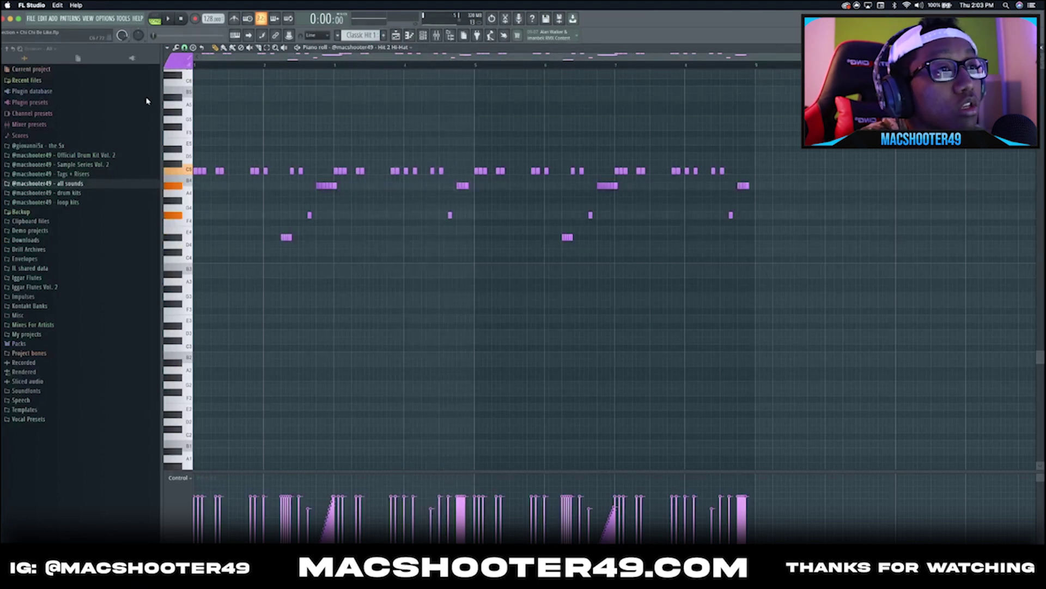
{"action": "scroll", "coordinate": [199, 213], "scroll_direction": "up", "scroll_amount": 5}
{"action": "scroll", "coordinate": [199, 213], "scroll_direction": "down", "scroll_amount": 1}
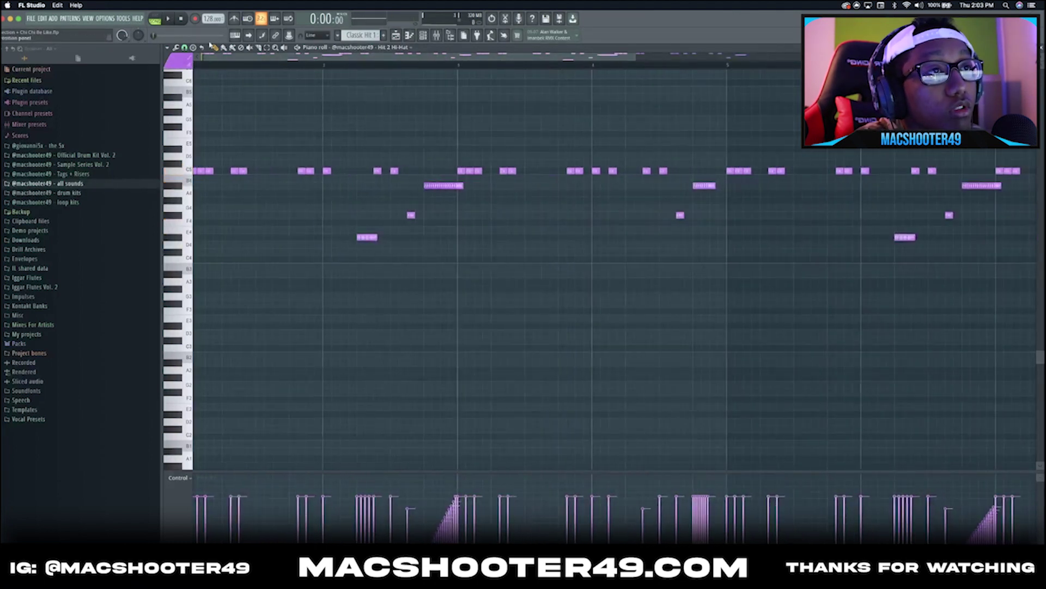
{"action": "left_click", "coordinate": [185, 47]}
{"action": "left_click", "coordinate": [185, 47]}
{"action": "scroll", "coordinate": [167, 219], "scroll_direction": "up", "scroll_amount": 4}
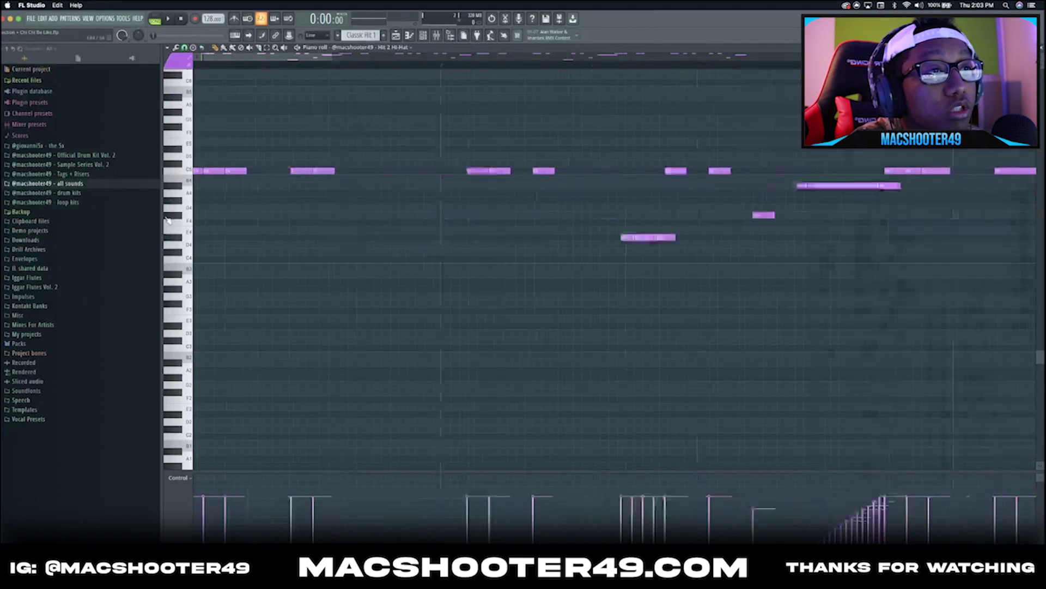
{"action": "key", "text": "space"}
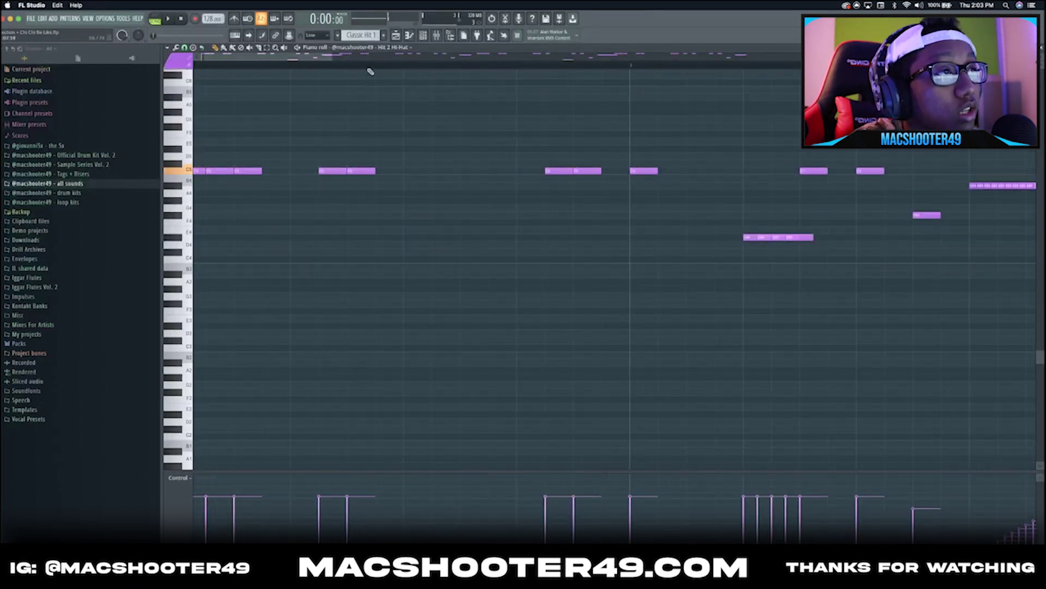
{"action": "left_click_drag", "start_coordinate": [374, 66], "coordinate": [322, 85]}
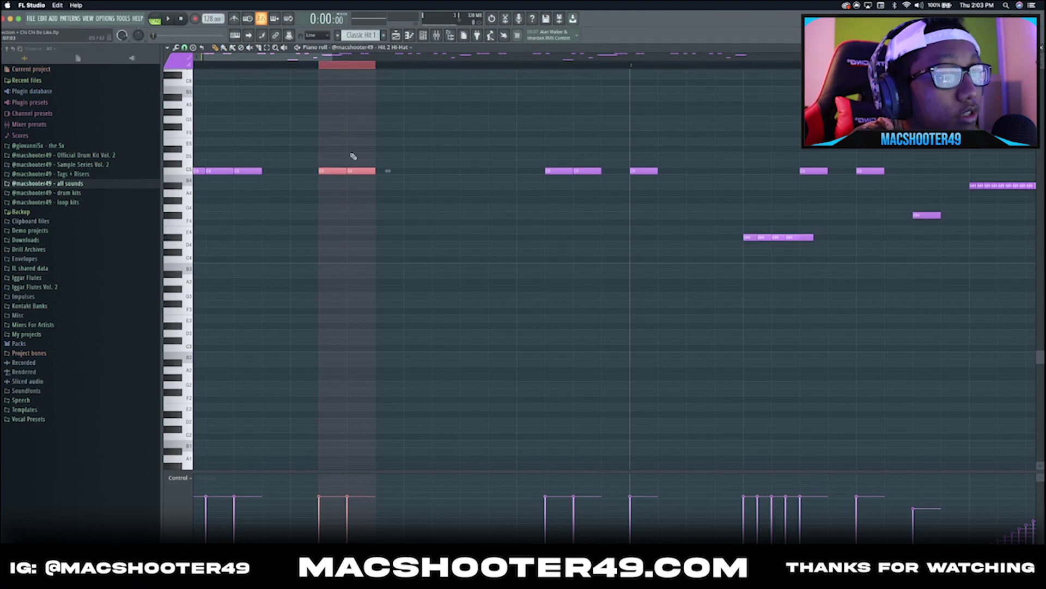
{"action": "left_click", "coordinate": [348, 127], "text": "super"}
{"action": "scroll", "coordinate": [337, 69], "scroll_direction": "down", "scroll_amount": 3}
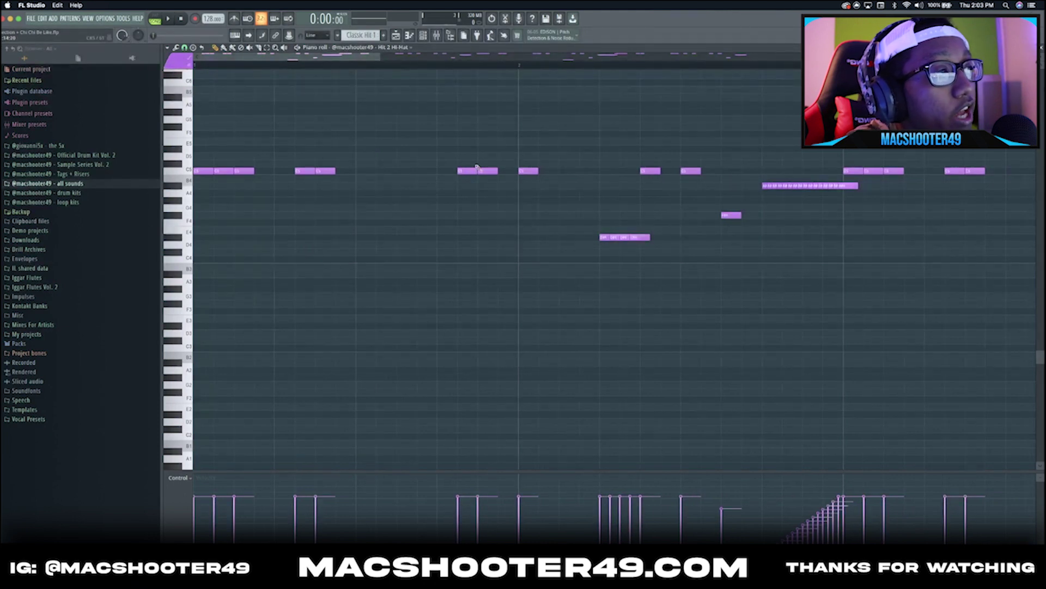
{"action": "scroll", "coordinate": [645, 180], "scroll_direction": "down", "scroll_amount": 2}
{"action": "scroll", "coordinate": [547, 179], "scroll_direction": "down", "scroll_amount": 5}
{"action": "scroll", "coordinate": [546, 179], "scroll_direction": "up", "scroll_amount": 5}
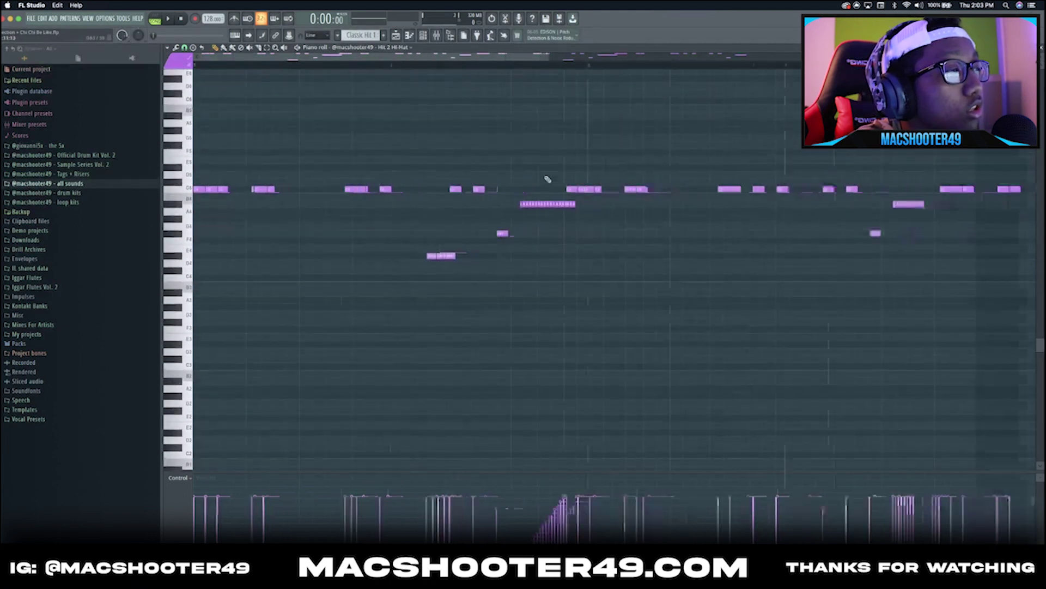
{"action": "scroll", "coordinate": [547, 178], "scroll_direction": "down", "scroll_amount": 5}
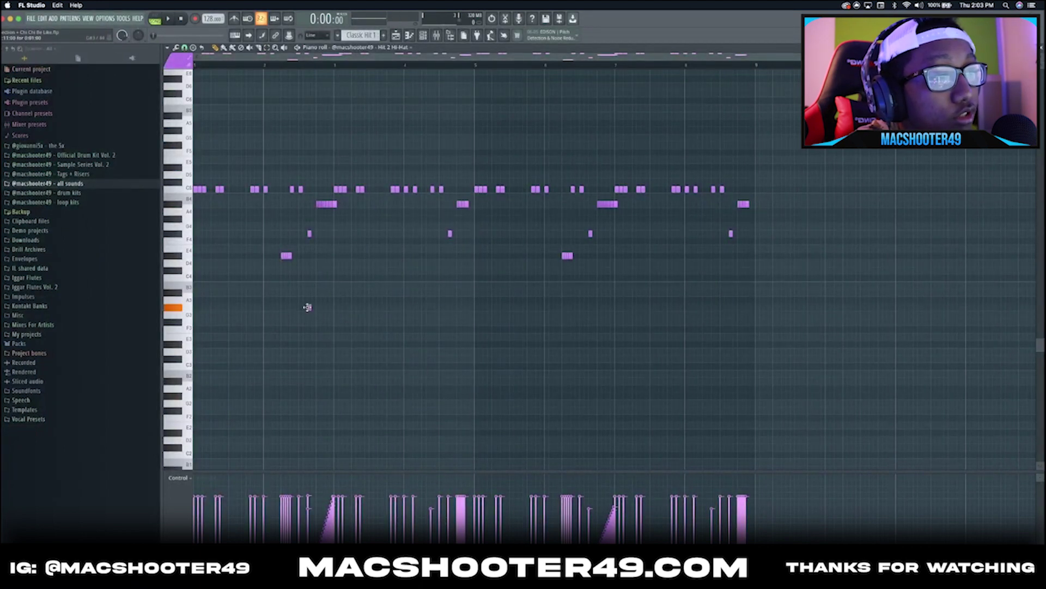
{"action": "scroll", "coordinate": [212, 178], "scroll_direction": "up", "scroll_amount": 3}
{"action": "key", "text": "space"}
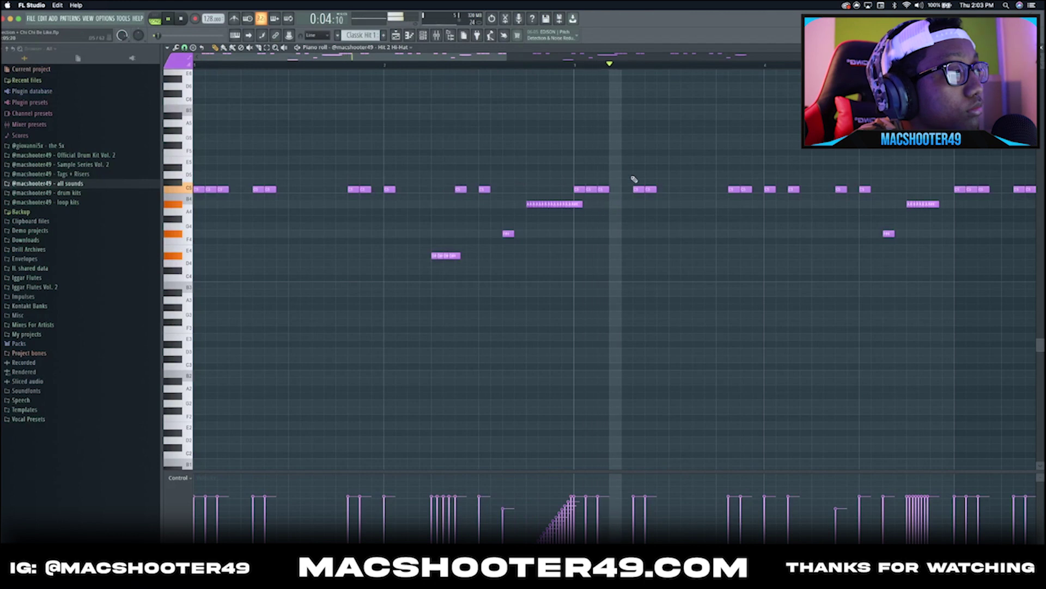
{"action": "key", "text": "space"}
{"action": "scroll", "coordinate": [346, 198], "scroll_direction": "up", "scroll_amount": 3}
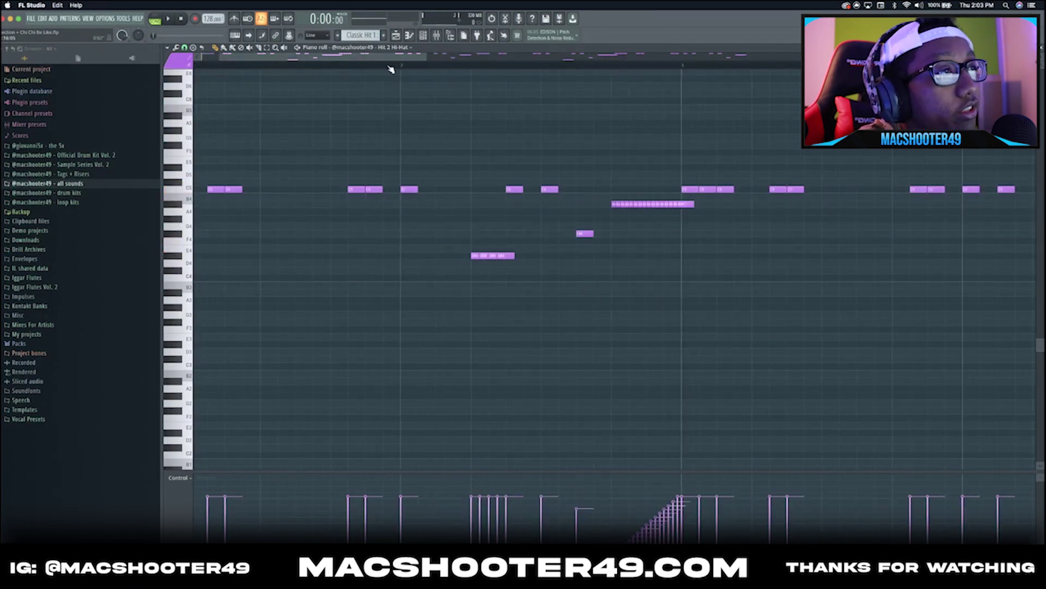
{"action": "scroll", "coordinate": [384, 161], "scroll_direction": "down", "scroll_amount": 3}
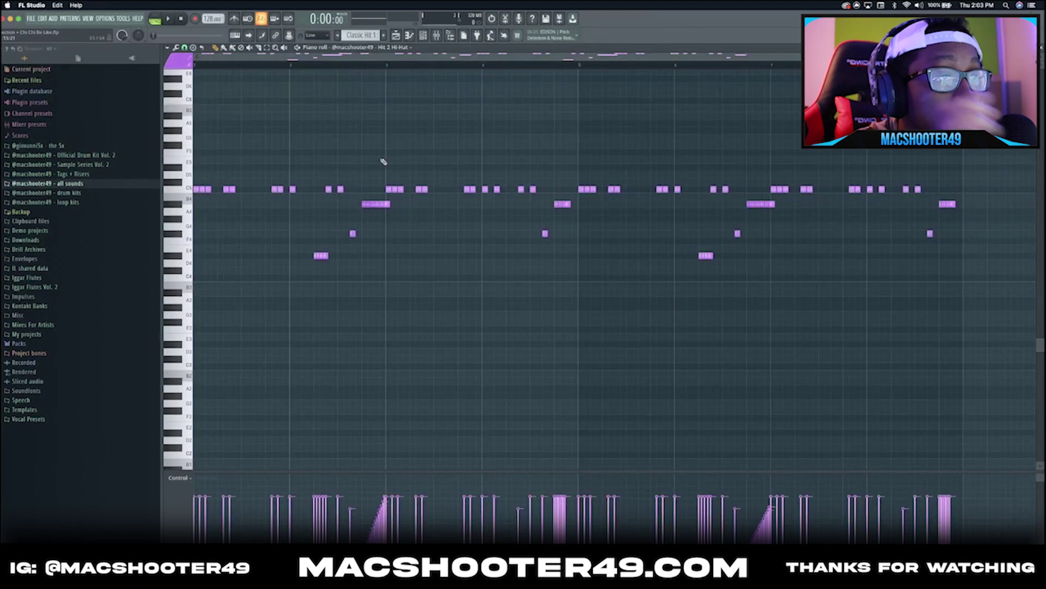
{"action": "scroll", "coordinate": [234, 91], "scroll_direction": "up", "scroll_amount": 3}
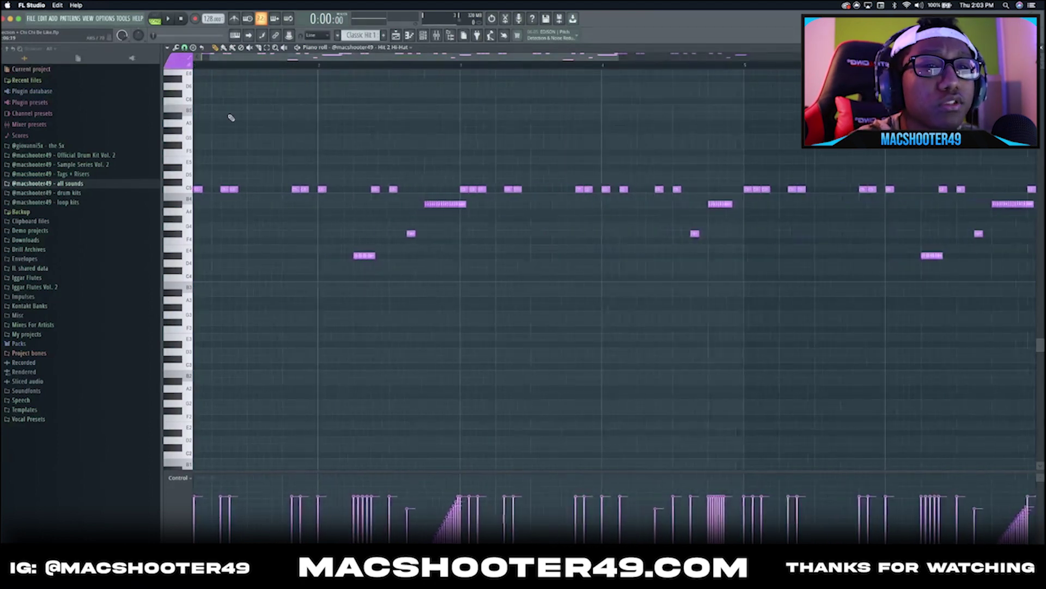
{"action": "left_click", "coordinate": [283, 68]}
{"action": "key", "text": "space"}
{"action": "key", "text": "space"}
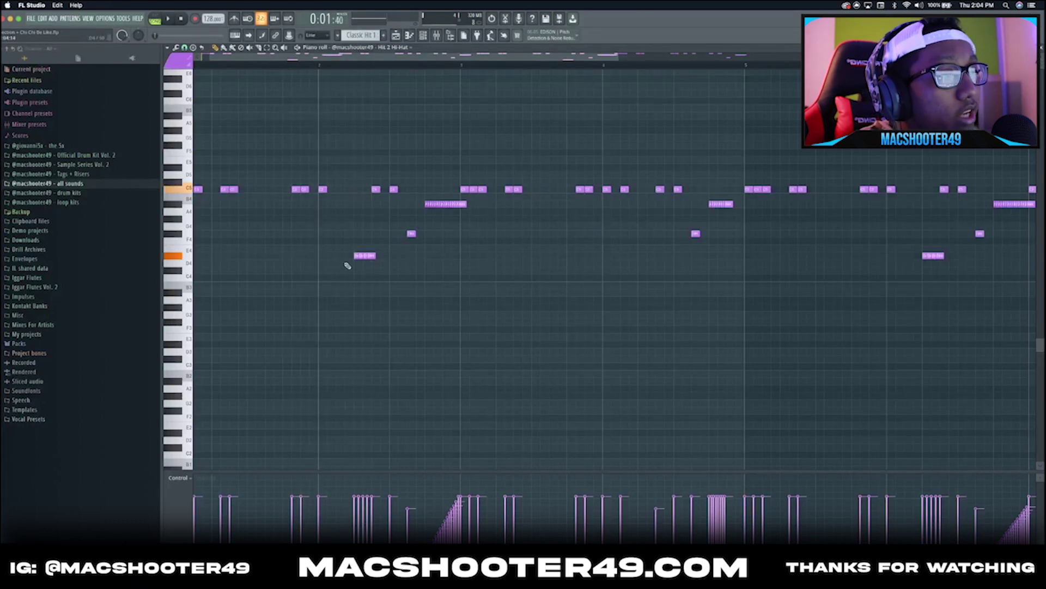
Step: Give the long hi-hat roll full velocities, then a rising velocity ramp
{"action": "scroll", "coordinate": [463, 189], "scroll_direction": "up", "scroll_amount": 3}
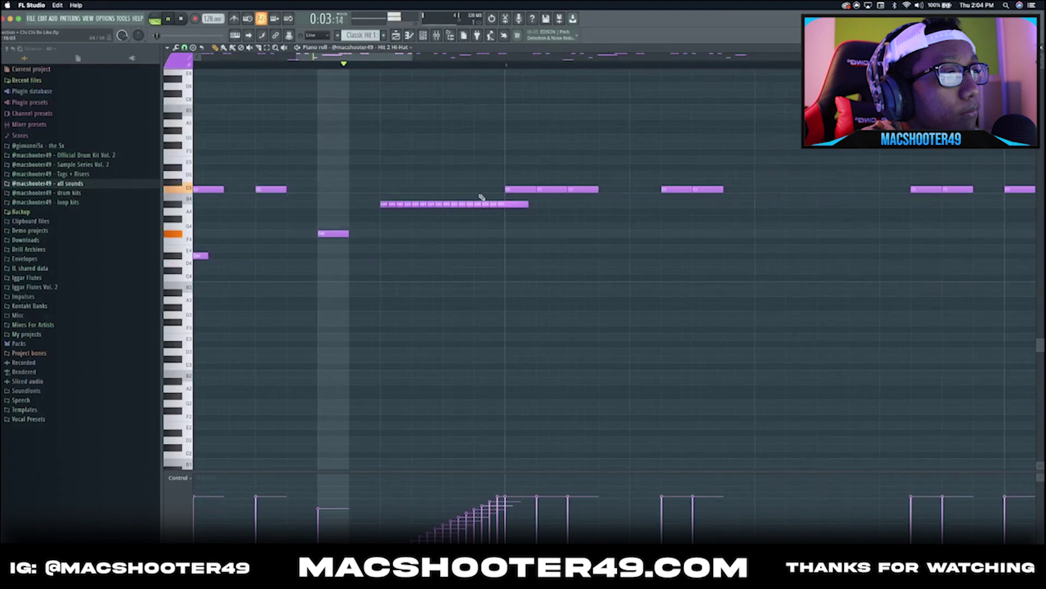
{"action": "left_click_drag", "start_coordinate": [508, 228], "coordinate": [402, 203]}
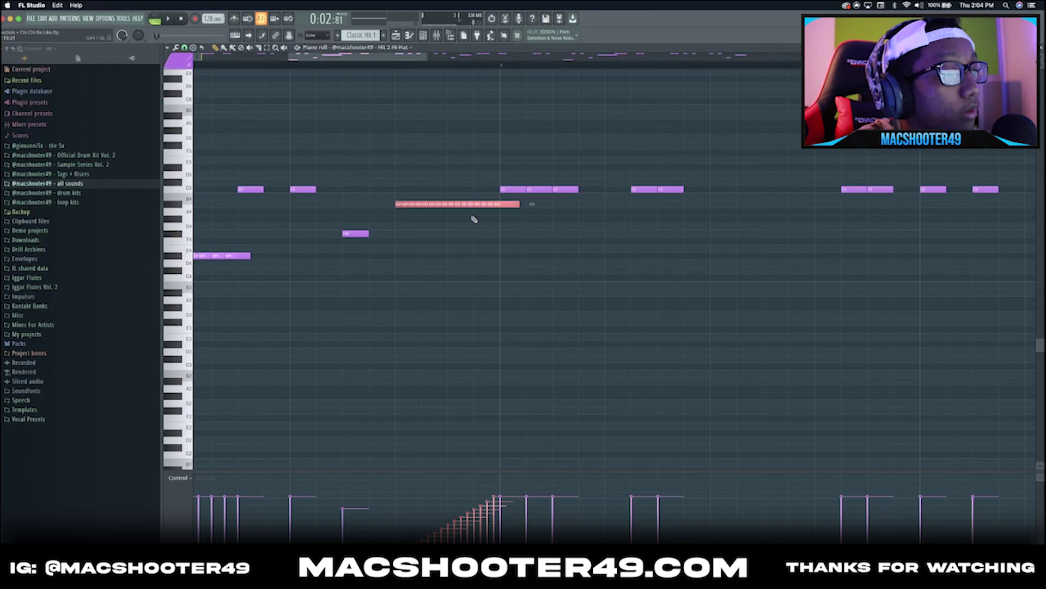
{"action": "left_click_drag", "start_coordinate": [395, 496], "coordinate": [495, 497]}
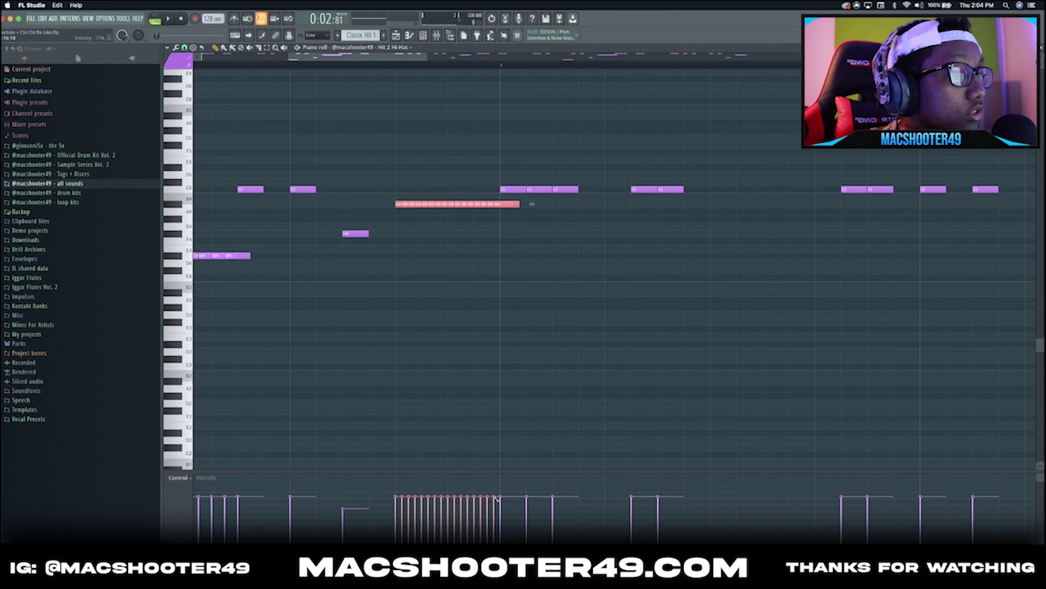
{"action": "left_click_drag", "start_coordinate": [460, 518], "coordinate": [371, 567]}
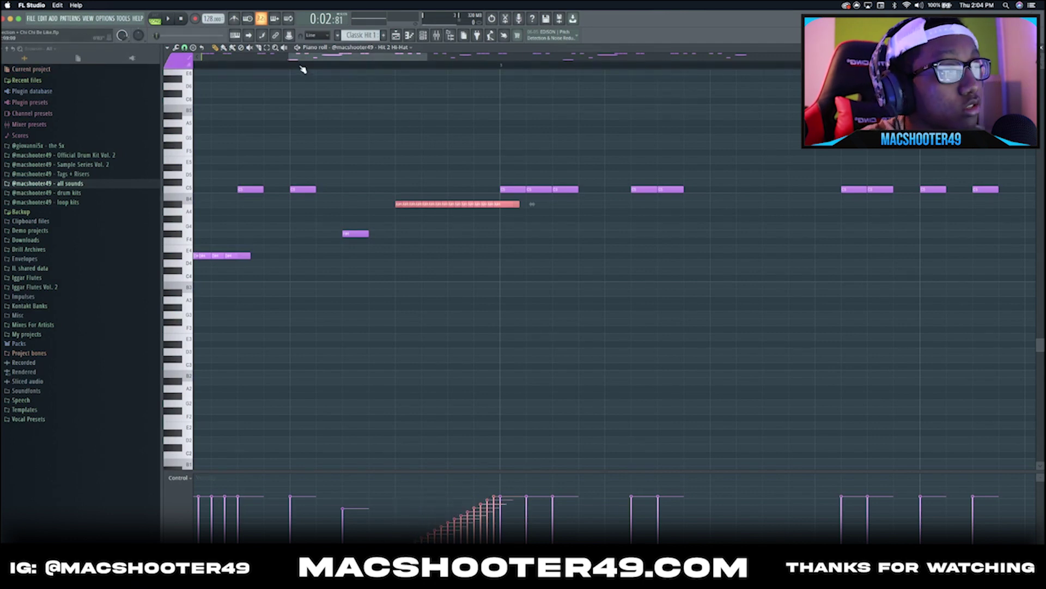
Step: Play the hi-hat pattern to hear the roll and preview the F#4 note
{"action": "key", "text": "space"}
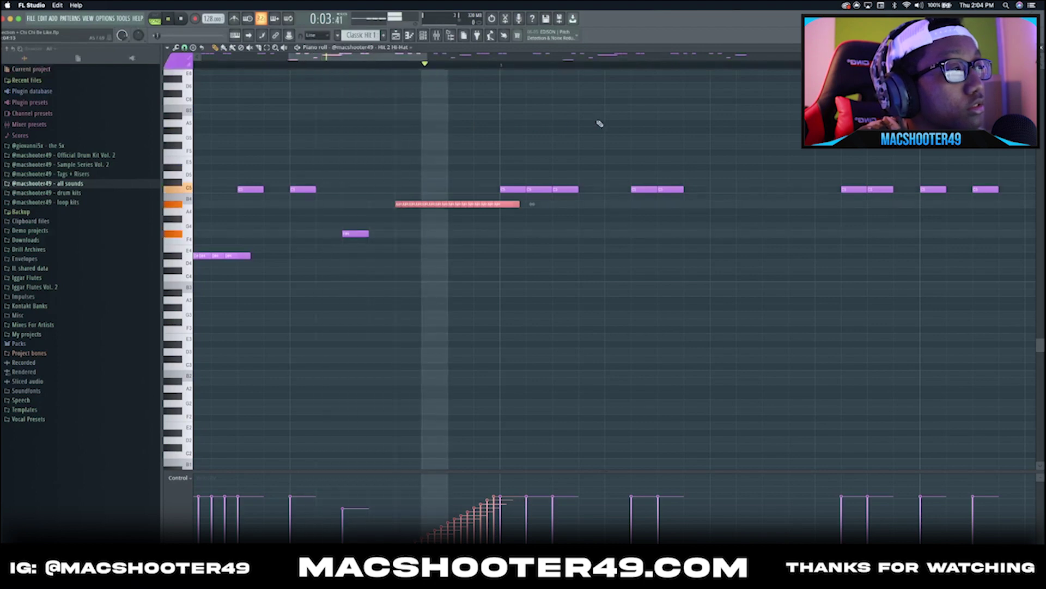
{"action": "scroll", "coordinate": [605, 148], "scroll_direction": "down", "scroll_amount": 3}
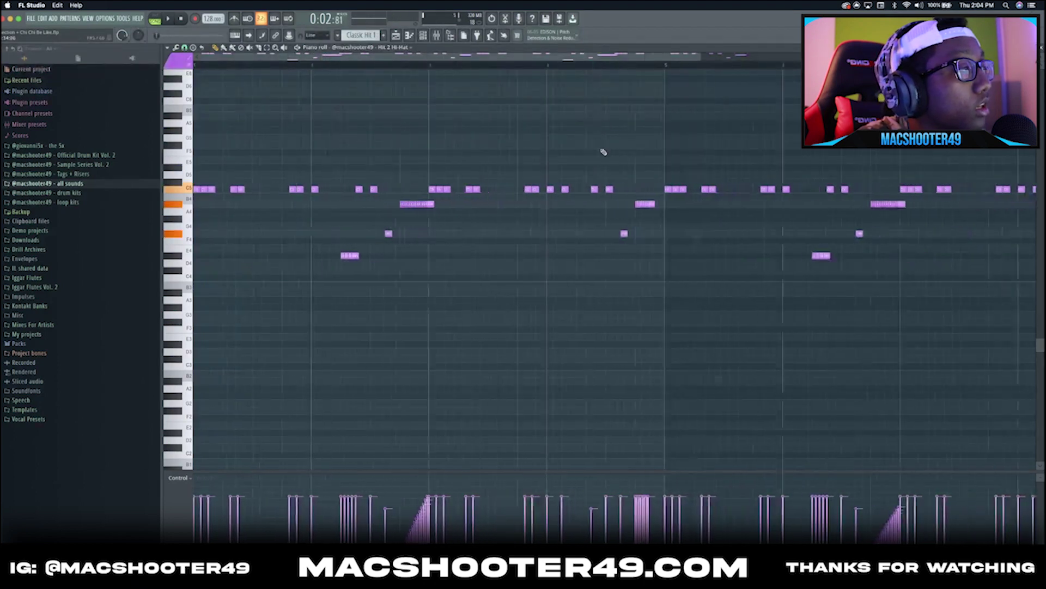
{"action": "scroll", "coordinate": [644, 196], "scroll_direction": "down", "scroll_amount": 2}
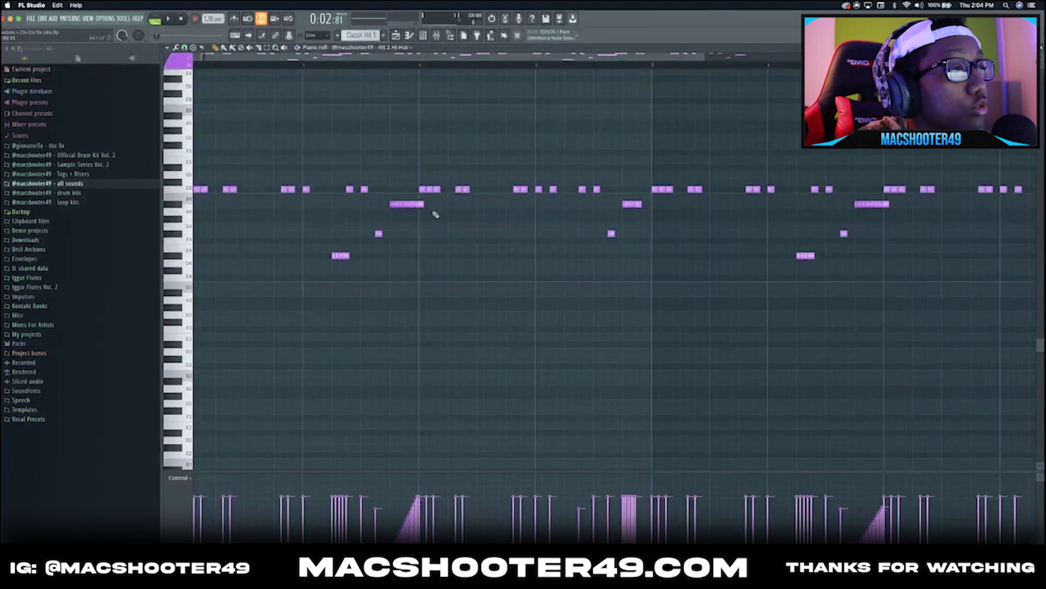
{"action": "scroll", "coordinate": [604, 230], "scroll_direction": "up", "scroll_amount": 2}
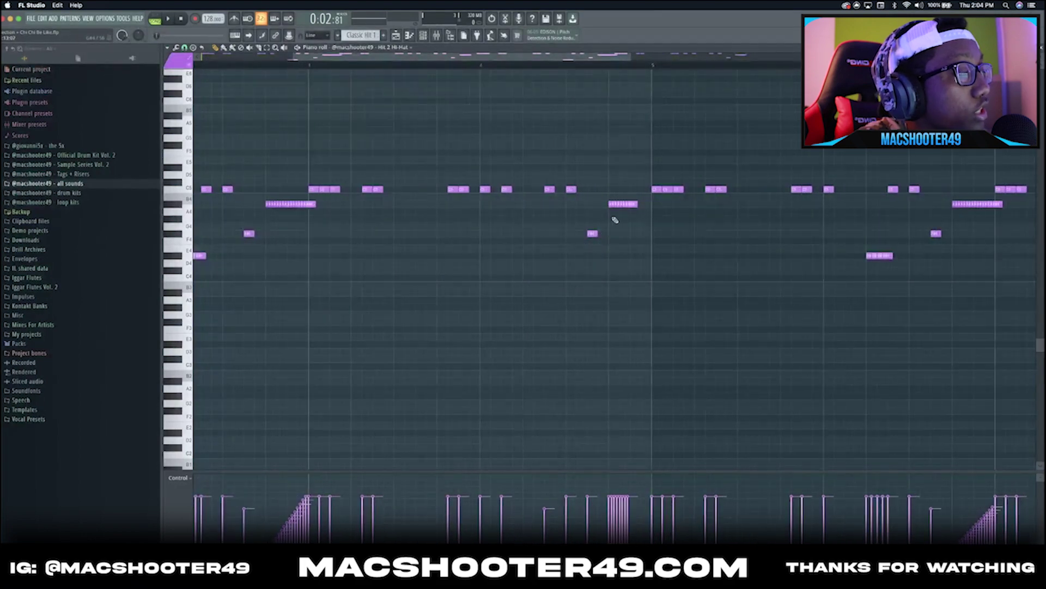
{"action": "scroll", "coordinate": [620, 216], "scroll_direction": "down", "scroll_amount": 3}
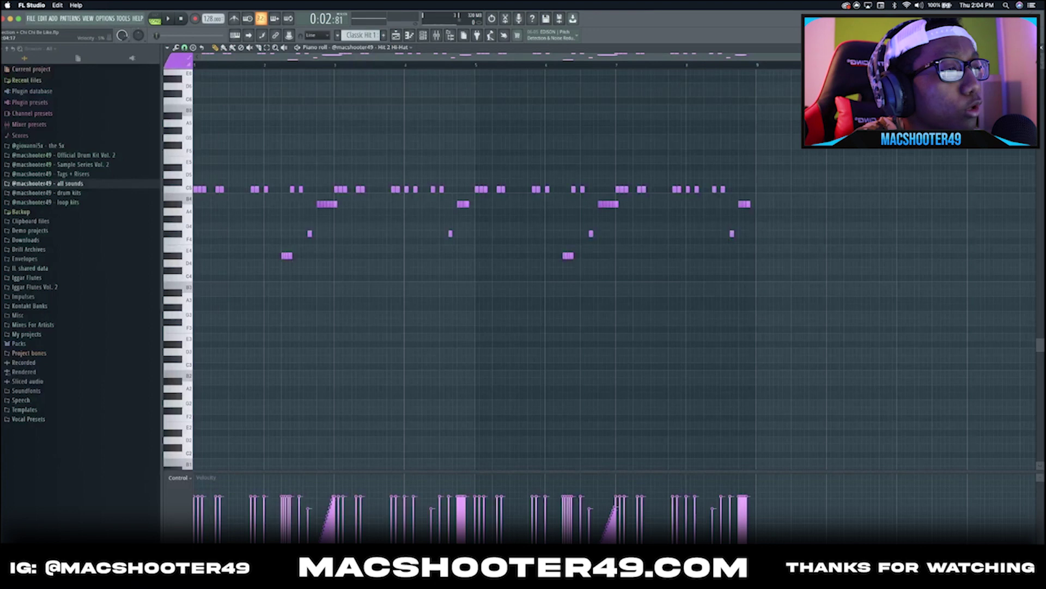
{"action": "scroll", "coordinate": [444, 206], "scroll_direction": "up", "scroll_amount": 5}
{"action": "left_click", "coordinate": [455, 235]}
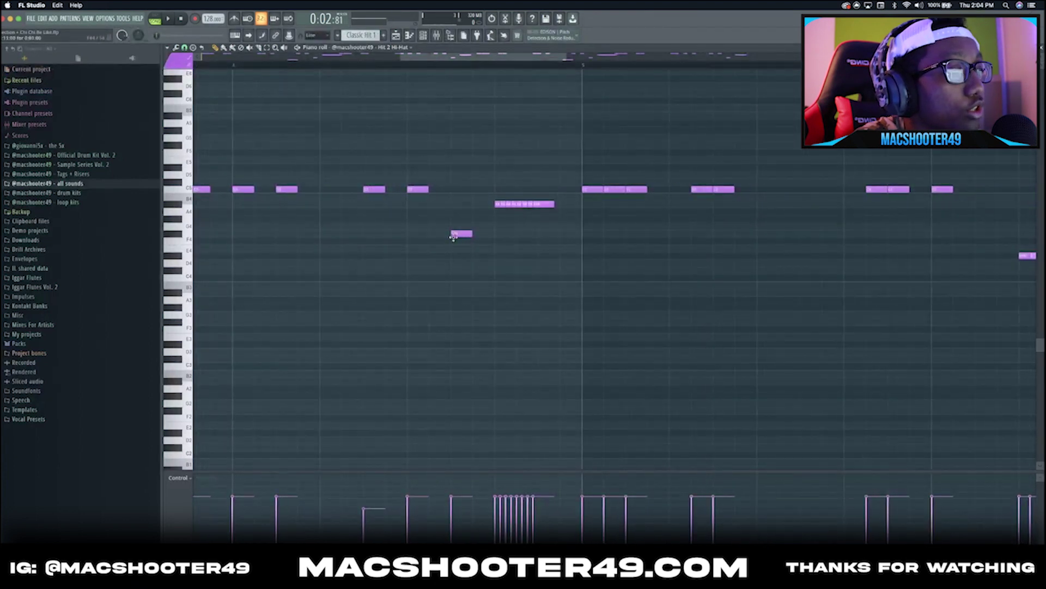
{"action": "scroll", "coordinate": [501, 236], "scroll_direction": "down", "scroll_amount": 4}
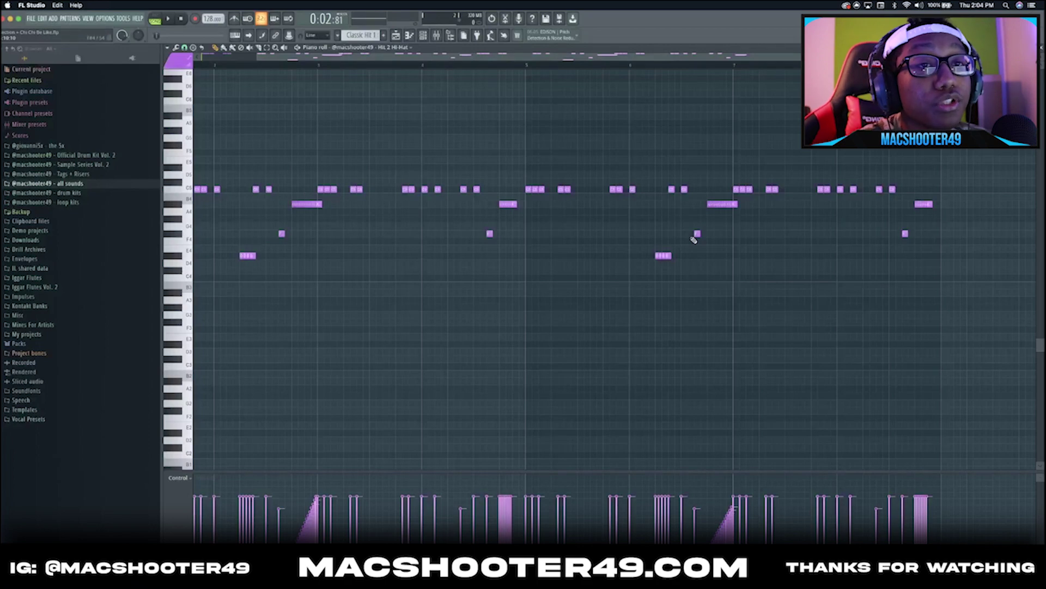
Step: Leave the hi-hat pattern and play the Go-To Snare pattern opened from the playlist
{"action": "key", "text": "Escape"}
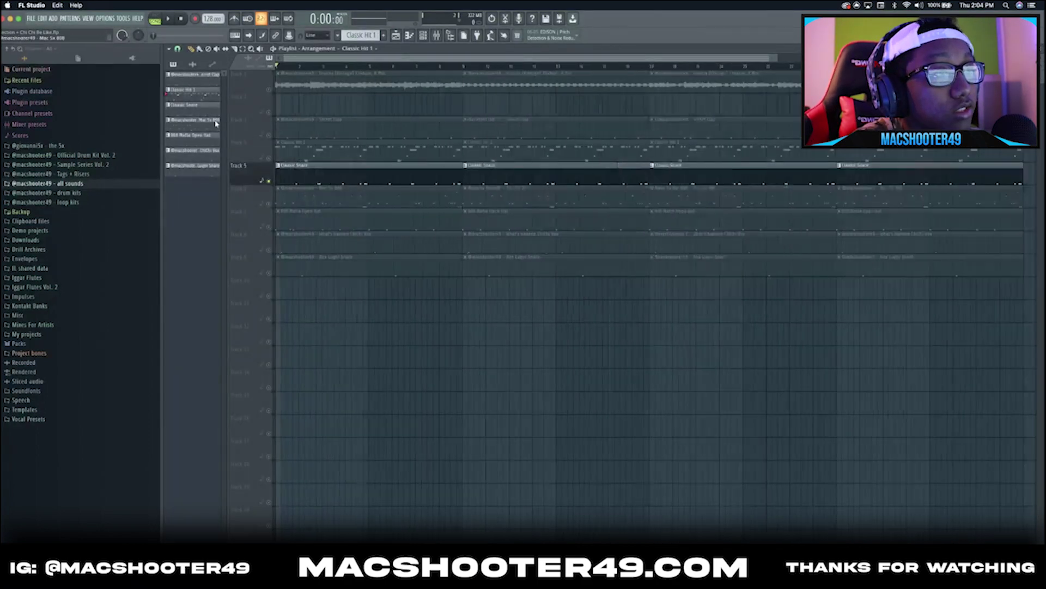
{"action": "scroll", "coordinate": [309, 162], "scroll_direction": "up", "scroll_amount": 5}
{"action": "double_click", "coordinate": [309, 164]}
{"action": "key", "text": "space"}
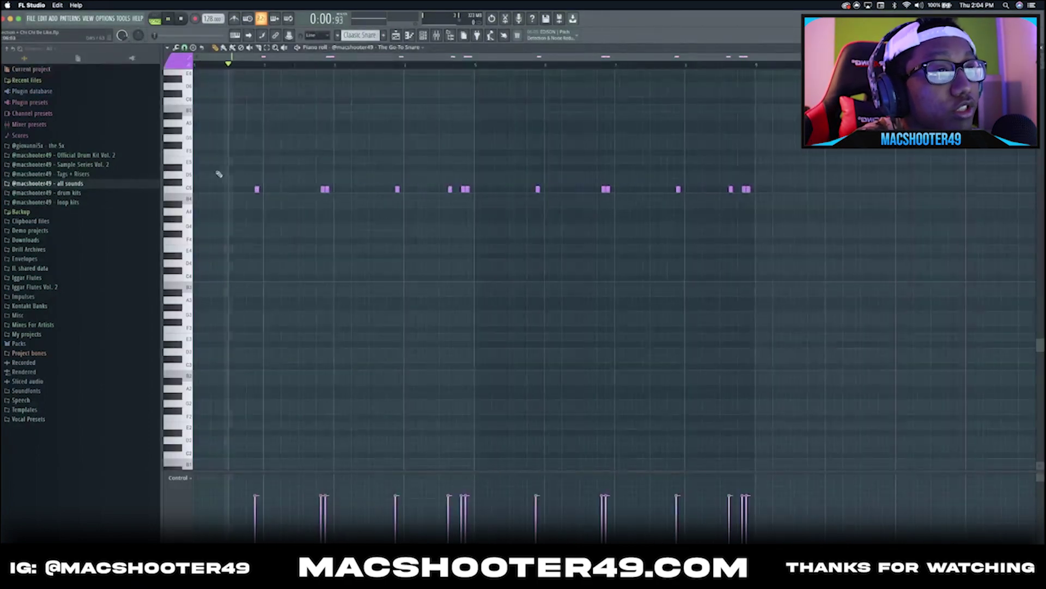
Step: Stop the snare playback and unmute Tracks 4 and 3 in the playlist
{"action": "key", "text": "Escape"}
{"action": "key", "text": "space"}
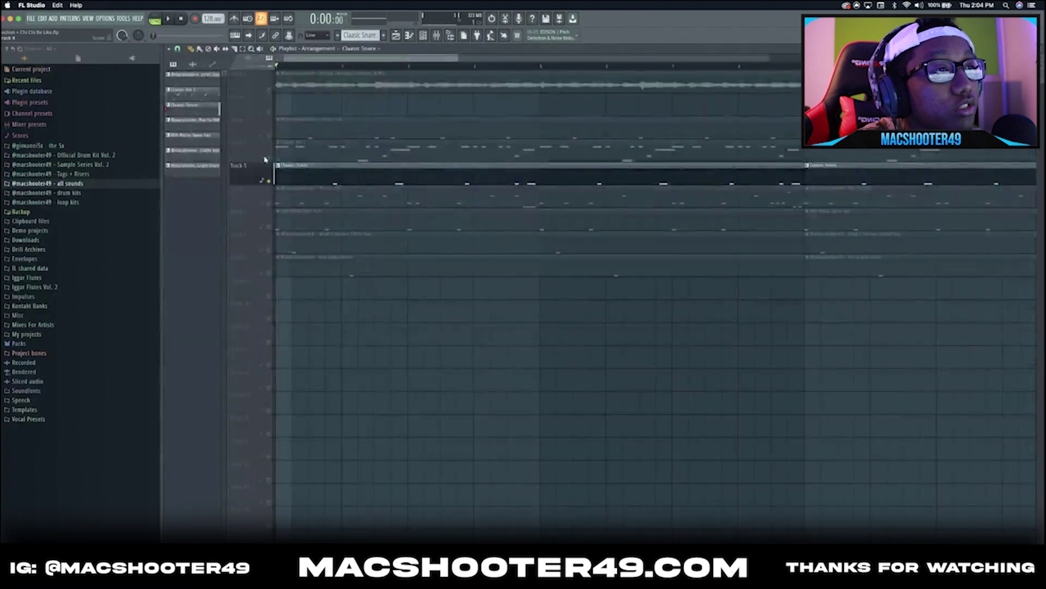
{"action": "left_click", "coordinate": [269, 158]}
{"action": "left_click", "coordinate": [269, 134]}
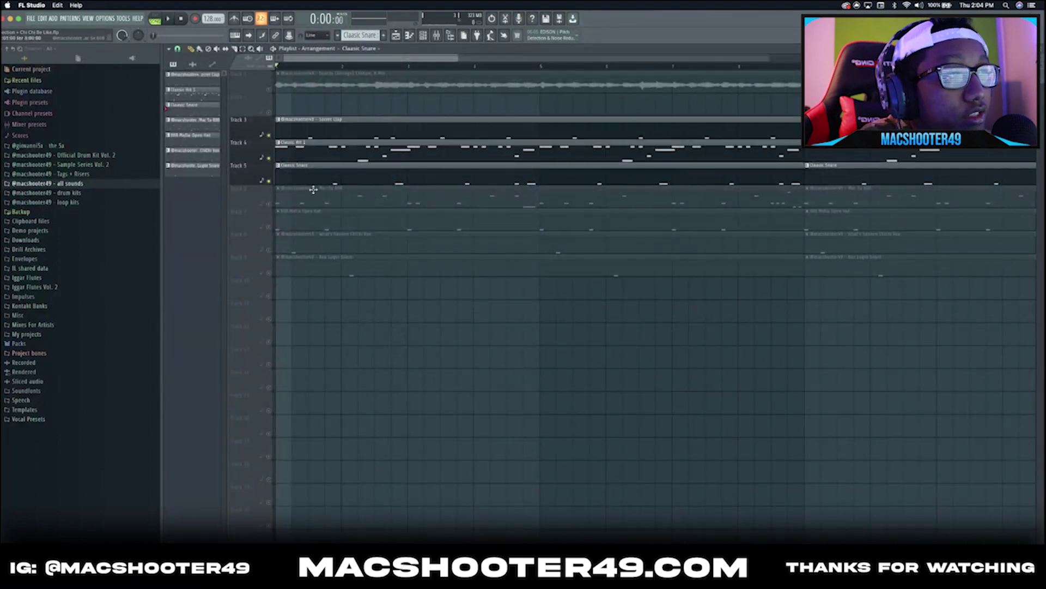
Step: Reopen the Go-To Snare pattern, select the note around bar 3, and audition it
{"action": "double_click", "coordinate": [321, 175]}
{"action": "key", "text": "space"}
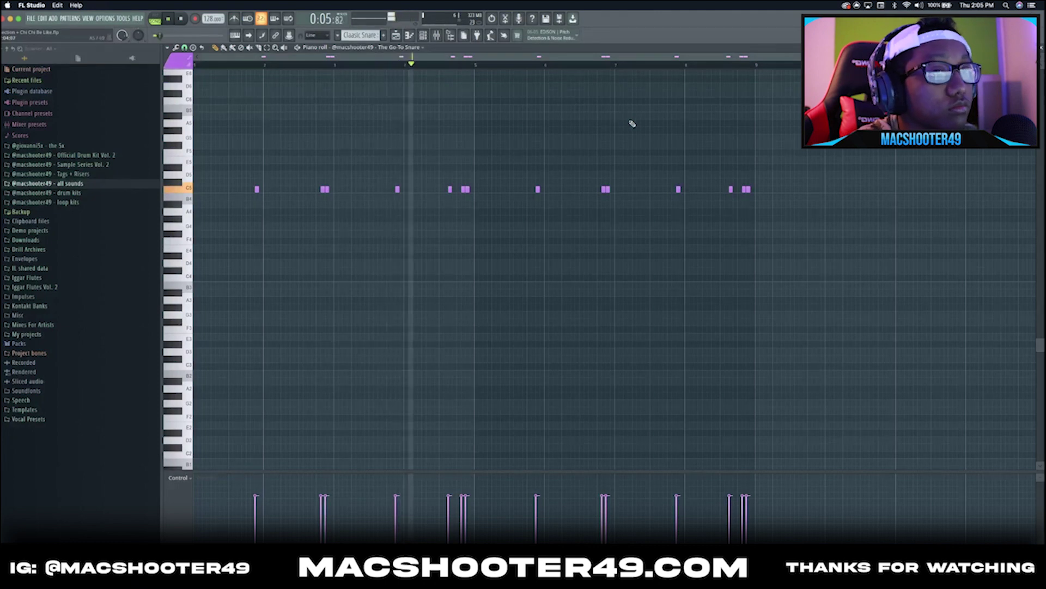
{"action": "key", "text": "space"}
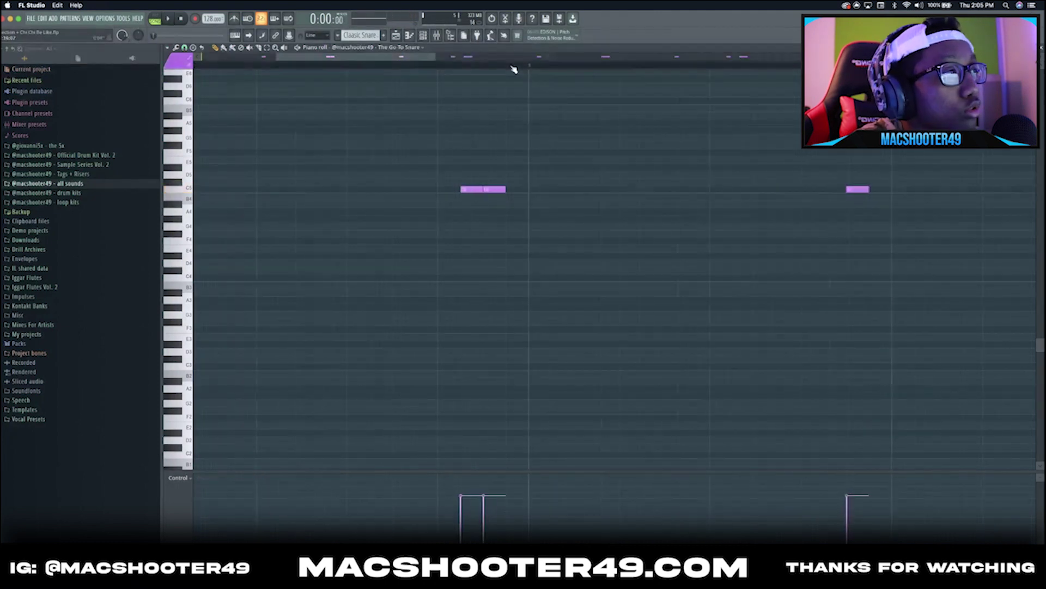
{"action": "left_click_drag", "start_coordinate": [531, 68], "coordinate": [443, 74]}
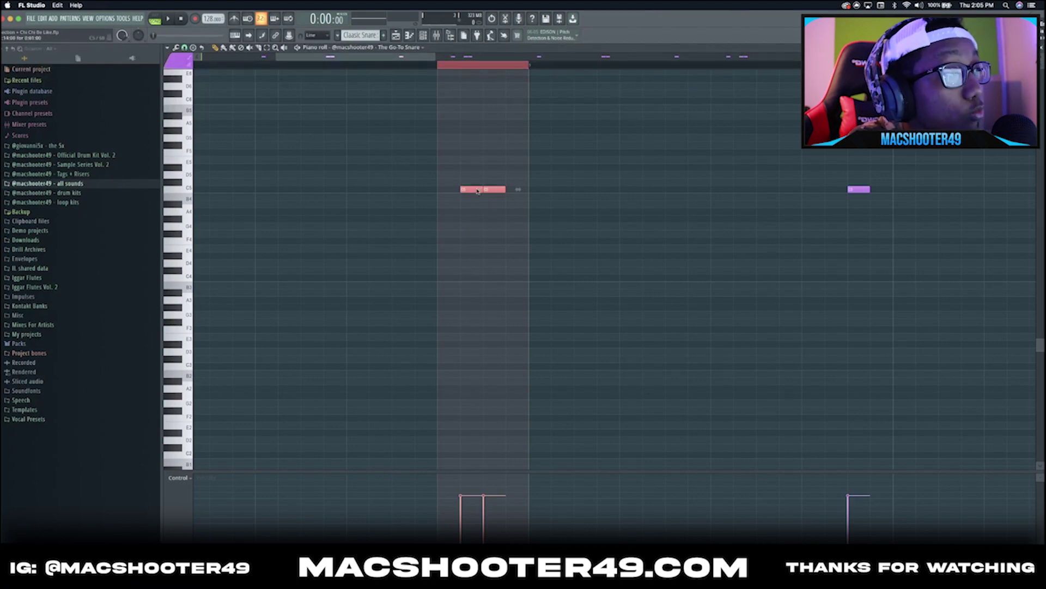
{"action": "key", "text": "space"}
{"action": "left_click", "coordinate": [345, 67]}
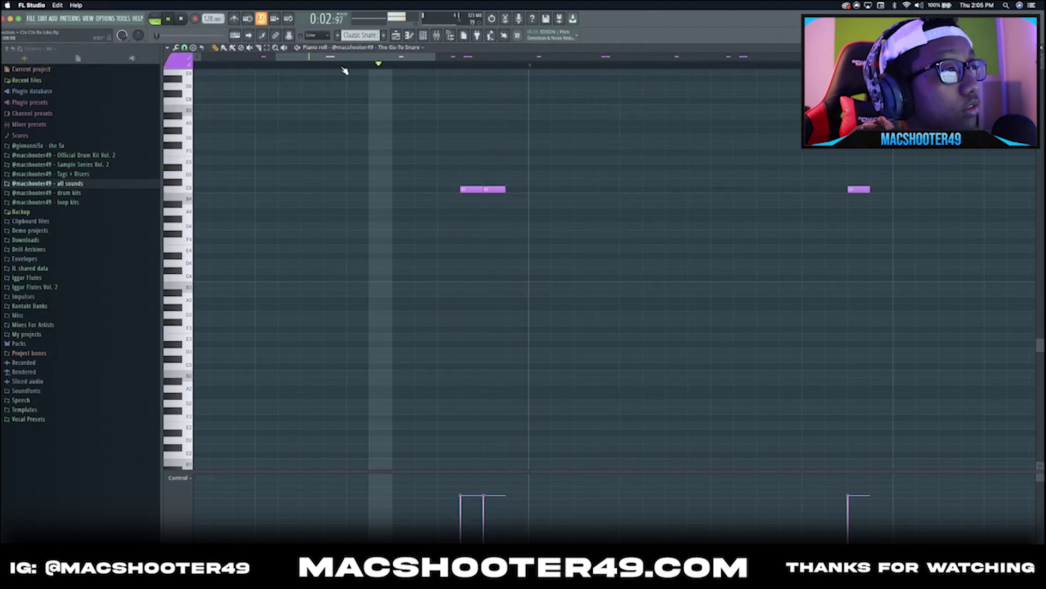
{"action": "key", "text": "space"}
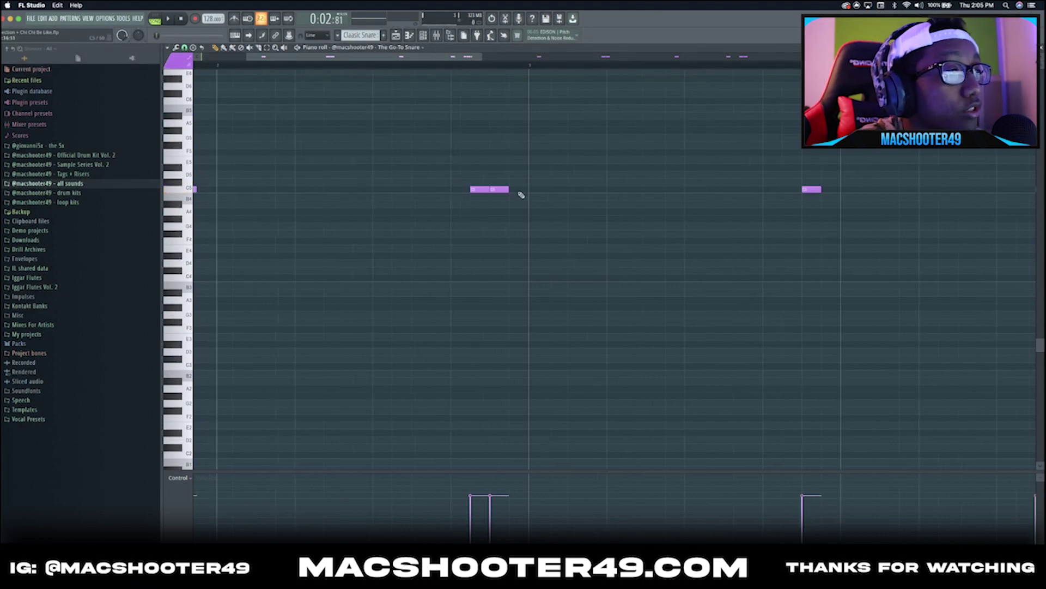
Step: Return to the playlist arrangement and stop playback
{"action": "scroll", "coordinate": [521, 194], "scroll_direction": "down", "scroll_amount": 3}
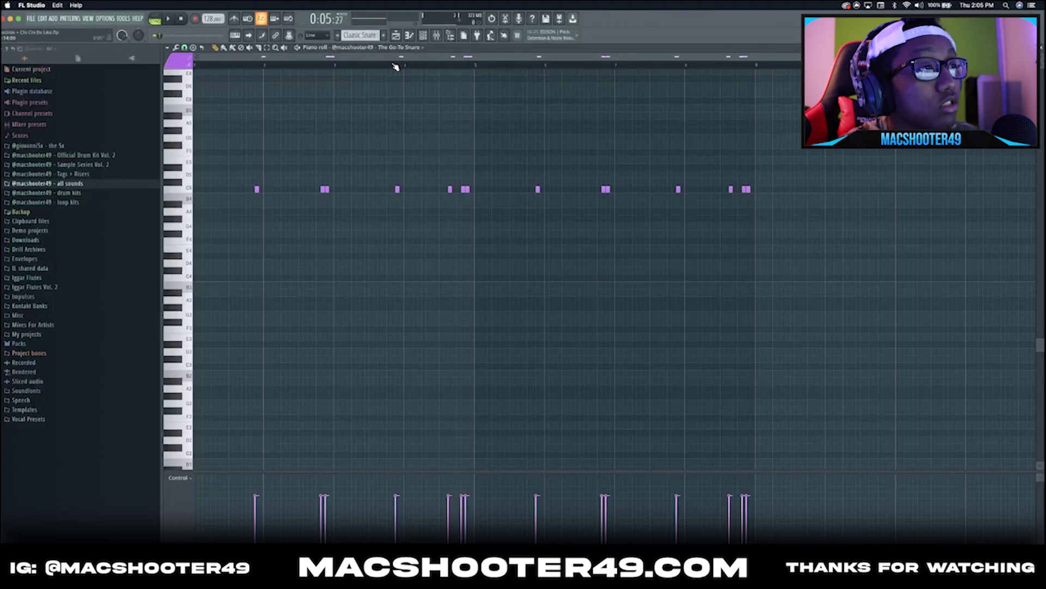
{"action": "key", "text": "F5"}
{"action": "key", "text": "space"}
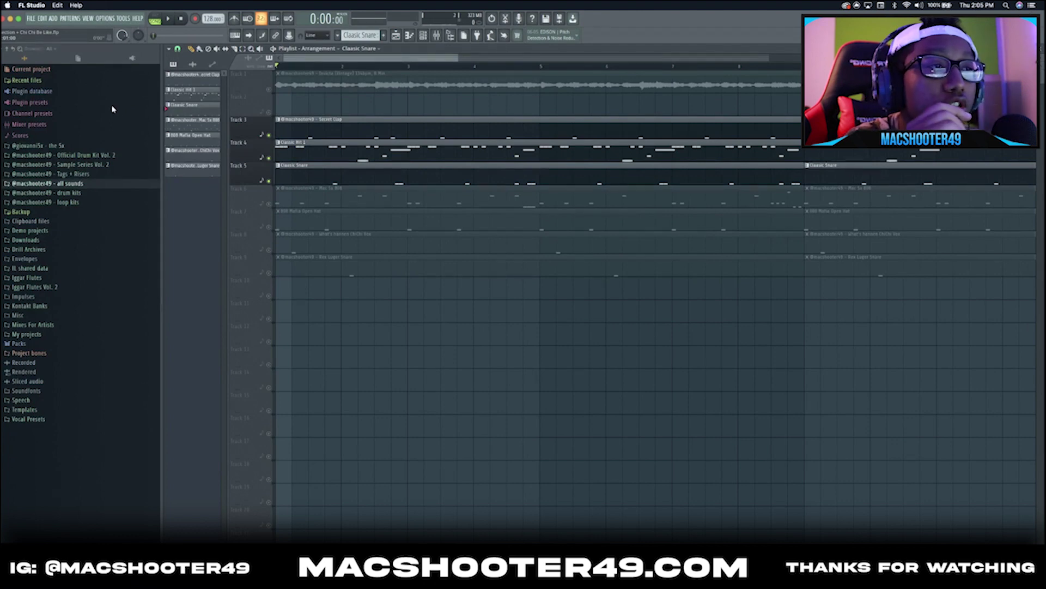
Step: Open the Mac 5x 808 pattern from Track 6 and play it through once
{"action": "double_click", "coordinate": [273, 205]}
{"action": "key", "text": "space"}
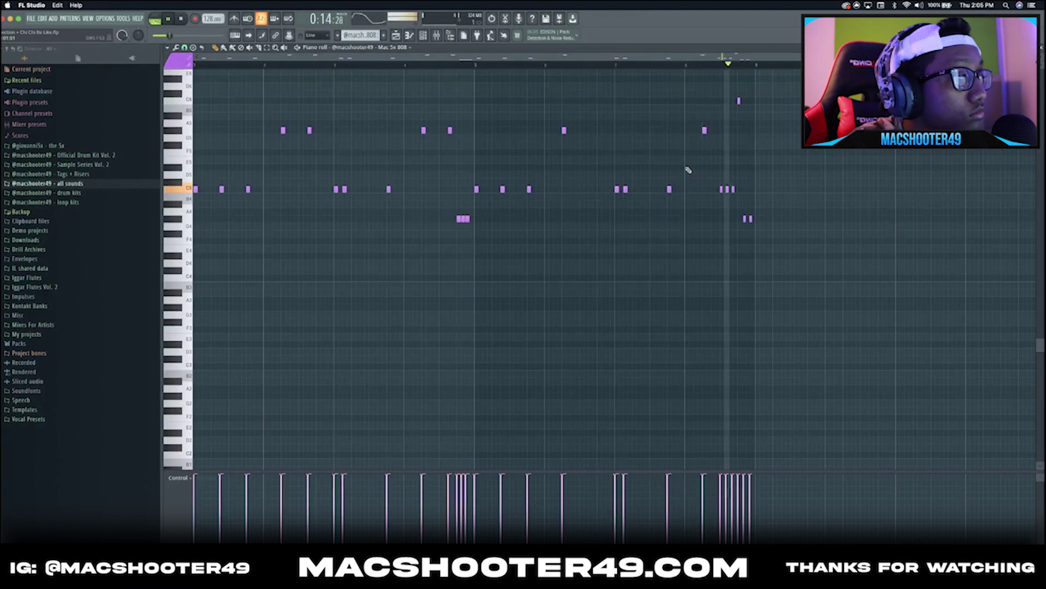
{"action": "key", "text": "space"}
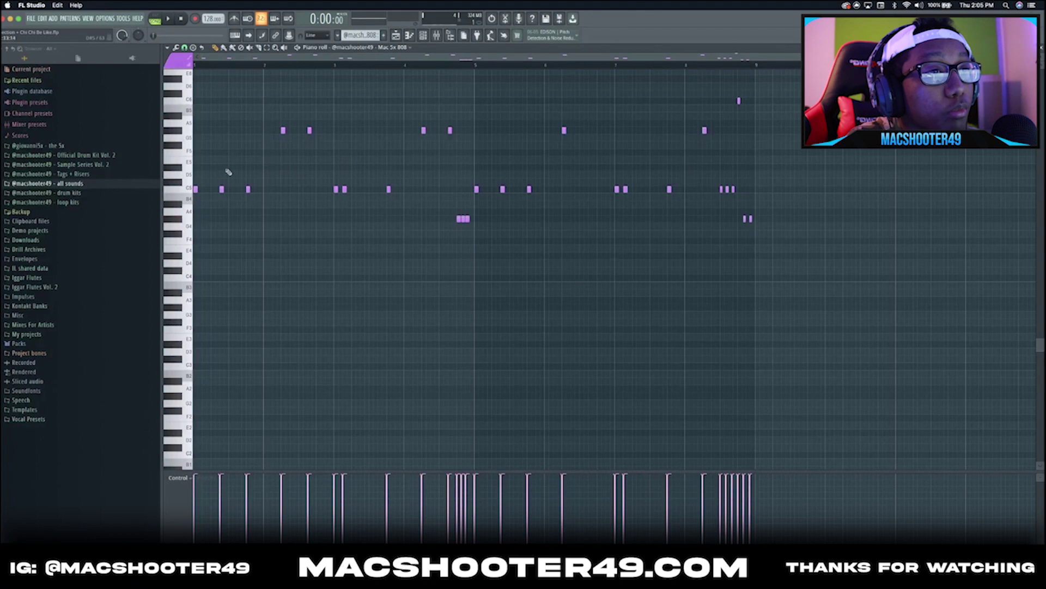
Step: Close the channel settings window, reopen the Mac 5x 808 pattern, and stop its playback
{"action": "scroll", "coordinate": [178, 196], "scroll_direction": "up", "scroll_amount": 2}
{"action": "scroll", "coordinate": [490, 262], "scroll_direction": "down", "scroll_amount": 2}
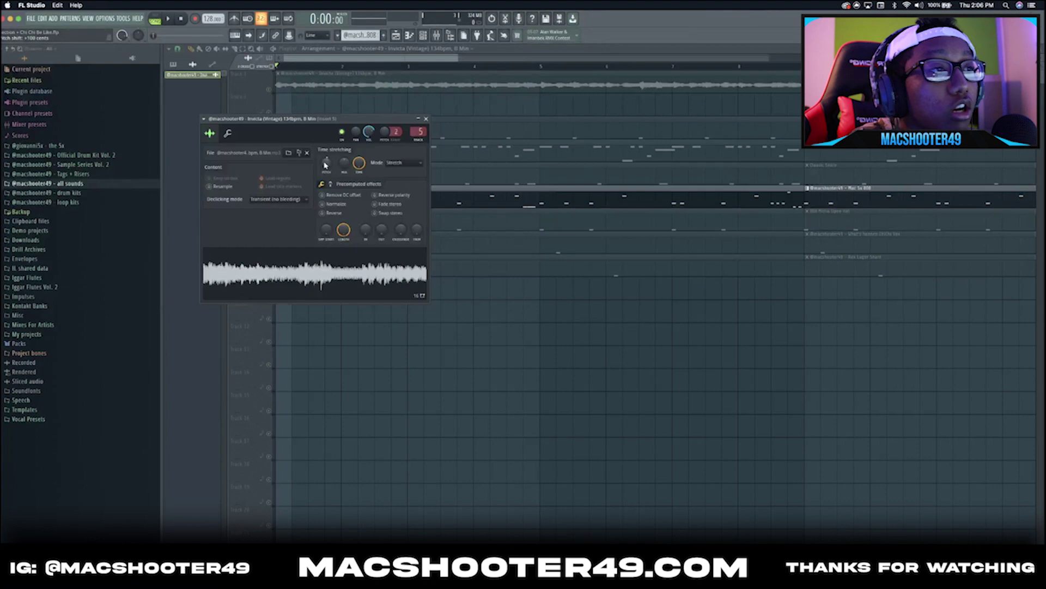
{"action": "key", "text": "Escape"}
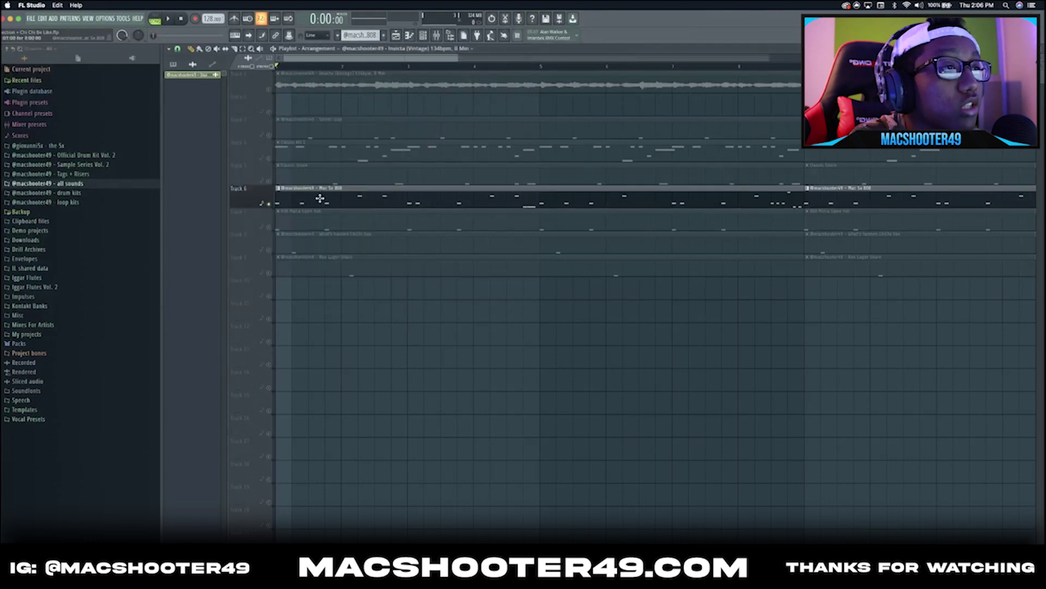
{"action": "double_click", "coordinate": [321, 200]}
{"action": "scroll", "coordinate": [323, 200], "scroll_direction": "down", "scroll_amount": 4}
{"action": "scroll", "coordinate": [169, 195], "scroll_direction": "up", "scroll_amount": 2}
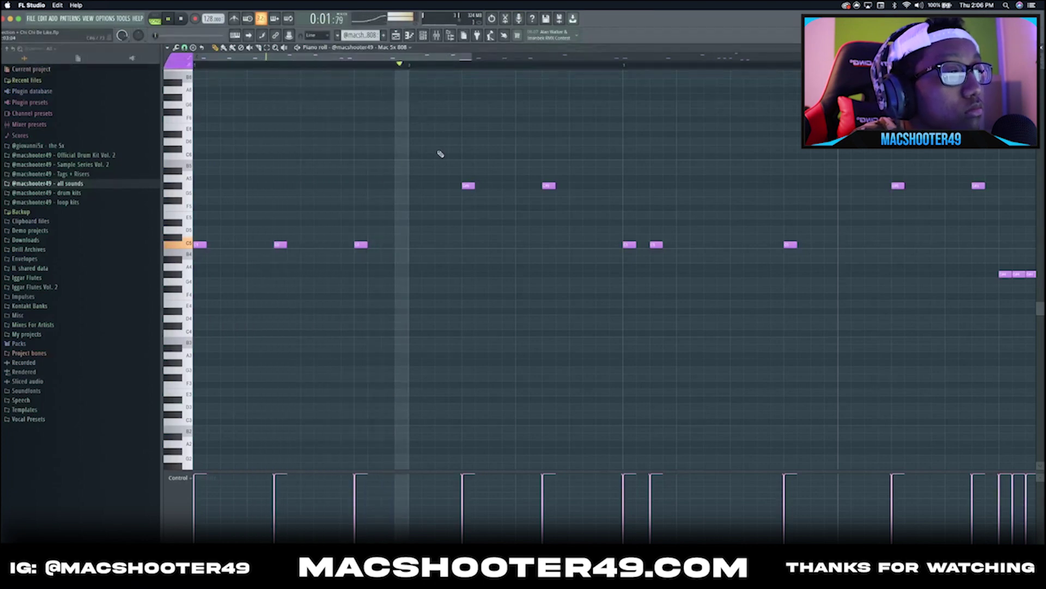
{"action": "key", "text": "space"}
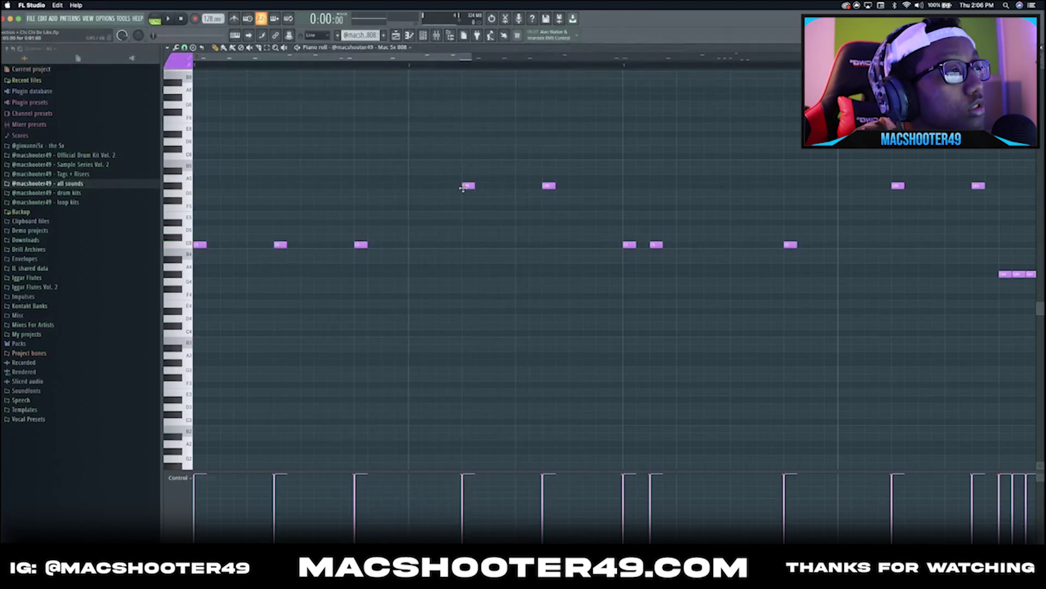
Step: Highlight the C scale in the 808 piano roll and leave the test-dragged note at G#5
{"action": "left_click", "coordinate": [168, 47]}
{"action": "mouse_move", "coordinate": [180, 97]}
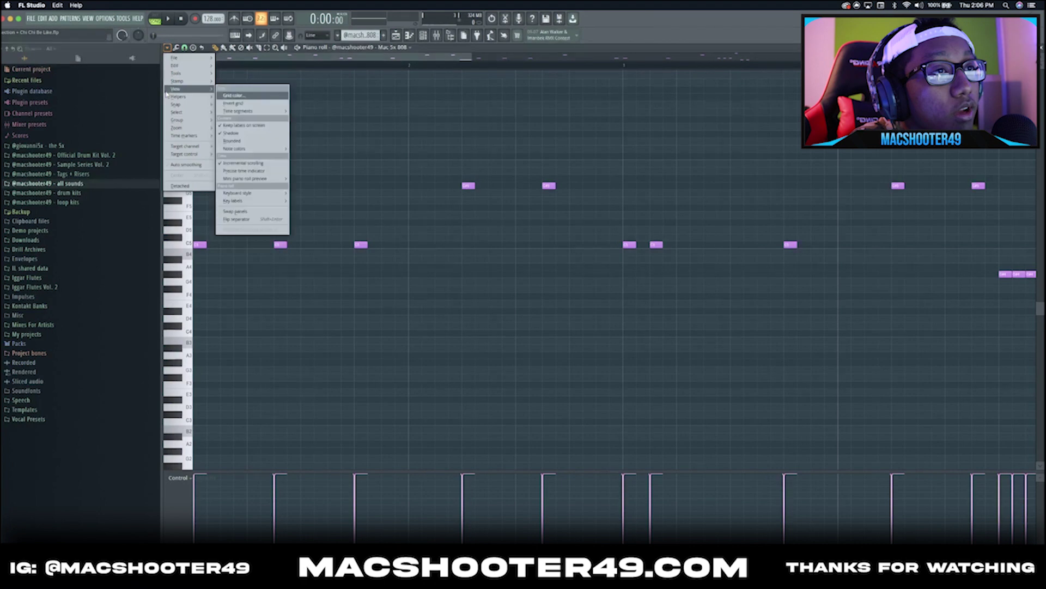
{"action": "mouse_move", "coordinate": [256, 104]}
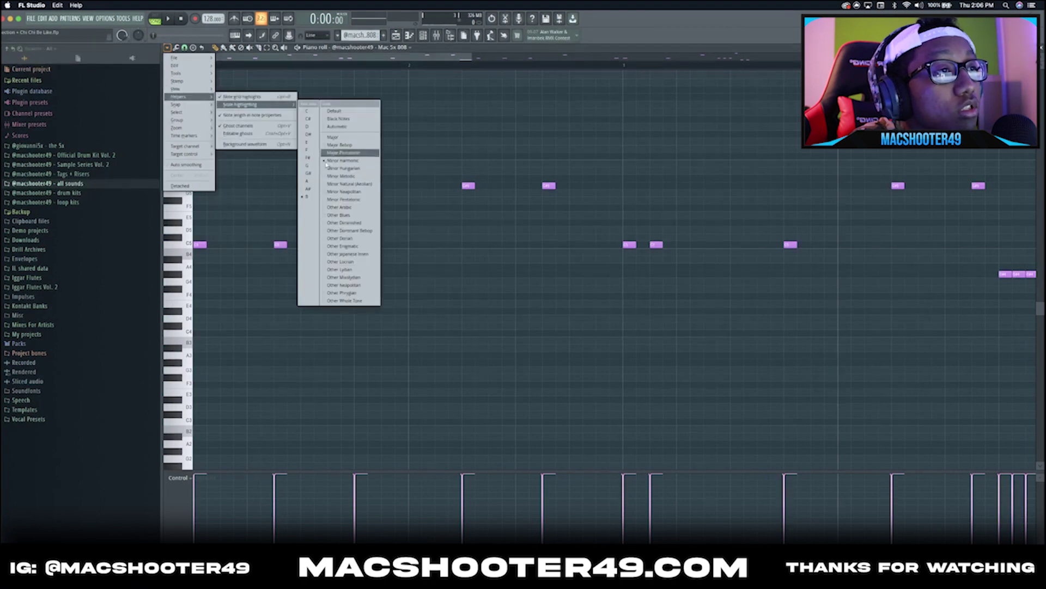
{"action": "left_click", "coordinate": [313, 116]}
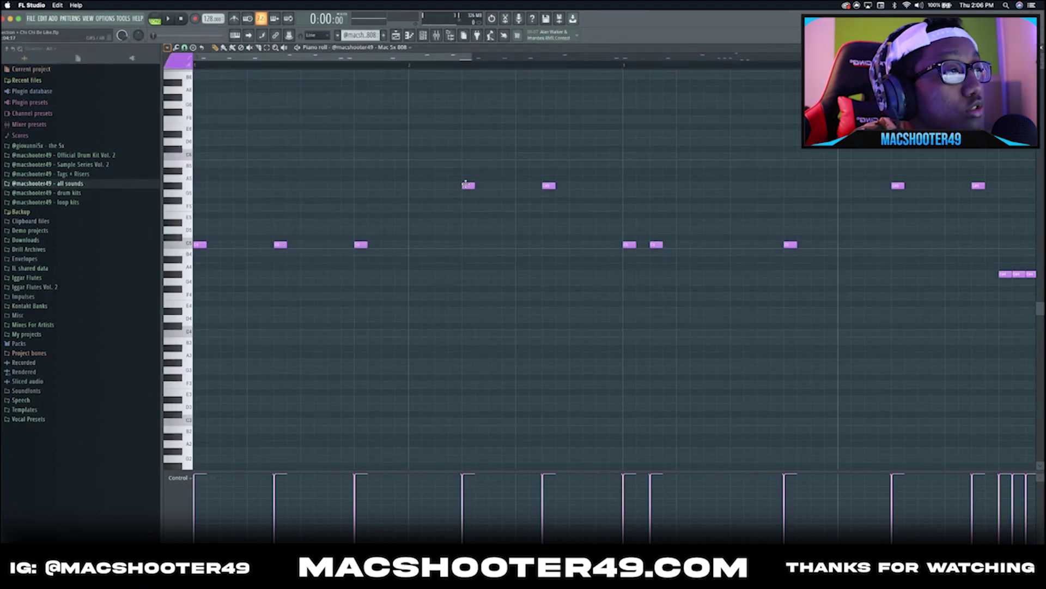
{"action": "mouse_move", "coordinate": [468, 184]}
{"action": "left_mouse_down"}
{"action": "mouse_move", "coordinate": [467, 198]}
{"action": "mouse_move", "coordinate": [461, 184]}
{"action": "left_mouse_up"}
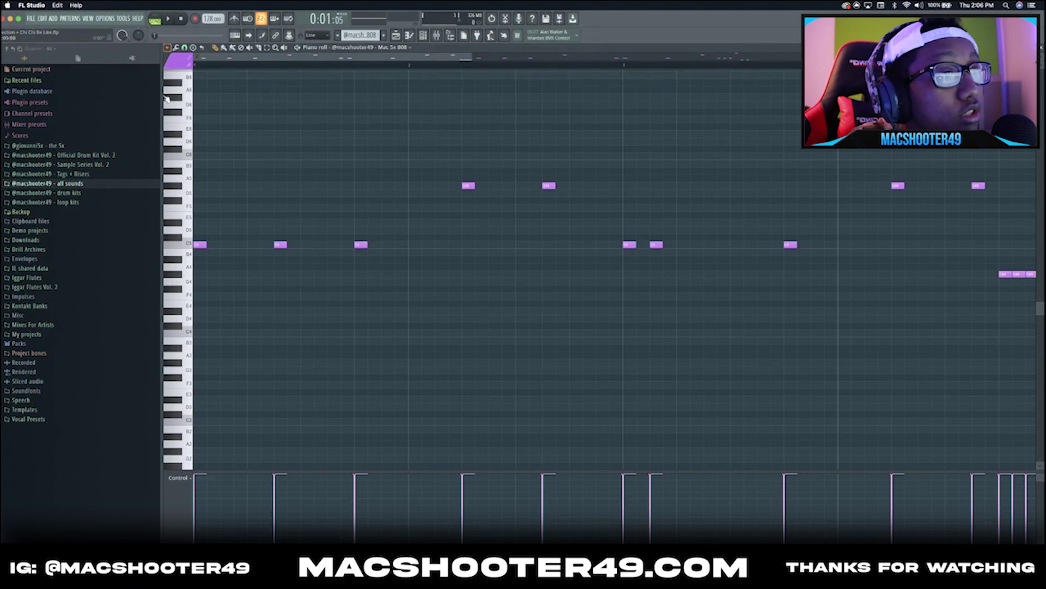
{"action": "scroll", "coordinate": [362, 209], "scroll_direction": "up", "scroll_amount": 2}
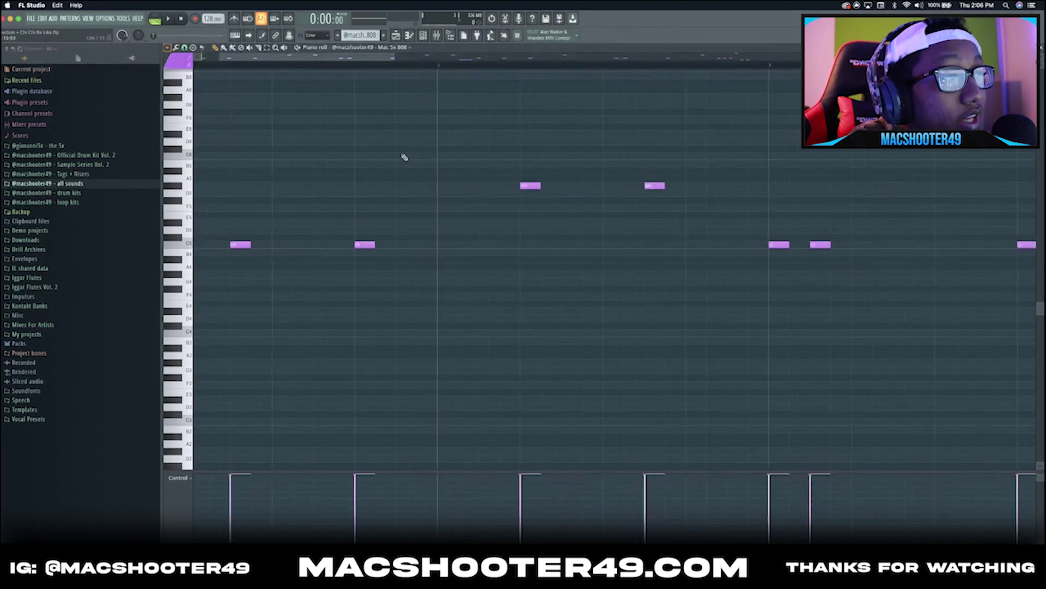
{"action": "key", "text": "space"}
{"action": "scroll", "coordinate": [448, 190], "scroll_direction": "down", "scroll_amount": 4}
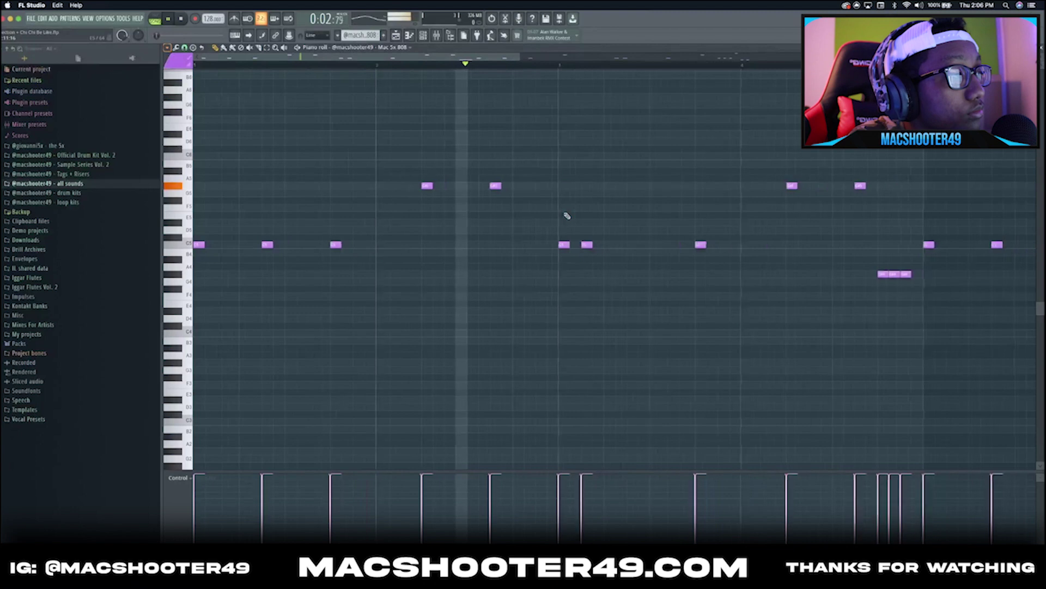
{"action": "scroll", "coordinate": [627, 229], "scroll_direction": "down", "scroll_amount": 5}
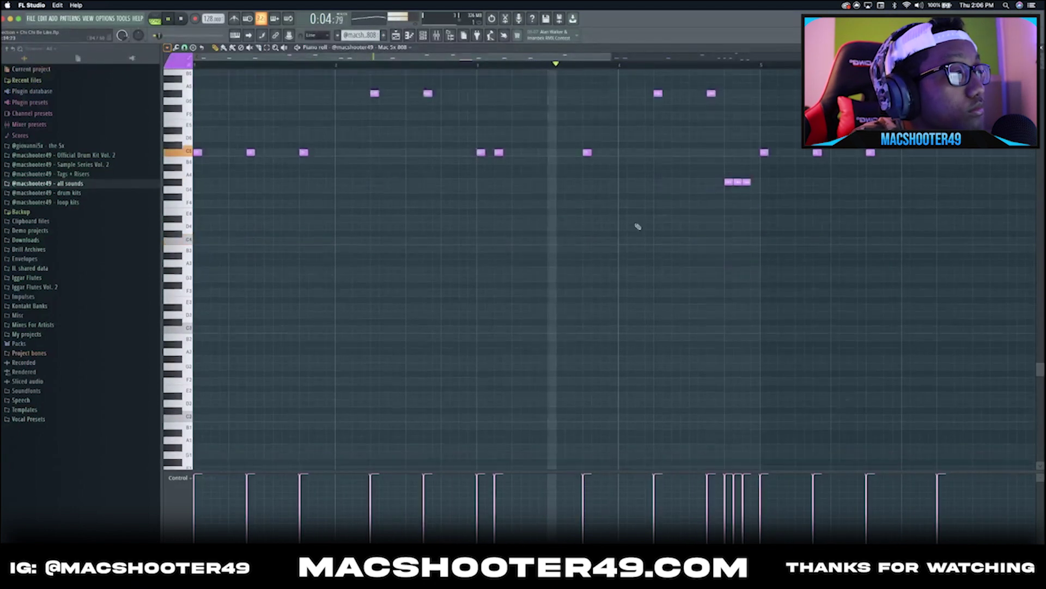
{"action": "scroll", "coordinate": [649, 222], "scroll_direction": "up", "scroll_amount": 4}
{"action": "scroll", "coordinate": [714, 203], "scroll_direction": "down", "scroll_amount": 1}
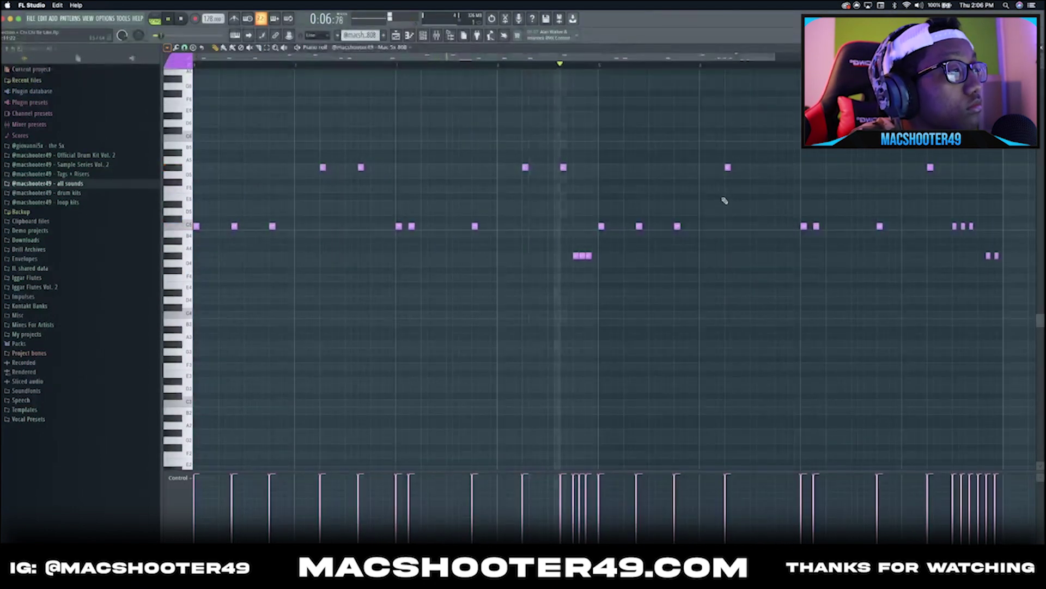
{"action": "scroll", "coordinate": [724, 201], "scroll_direction": "up", "scroll_amount": 2}
{"action": "scroll", "coordinate": [572, 237], "scroll_direction": "up", "scroll_amount": 3}
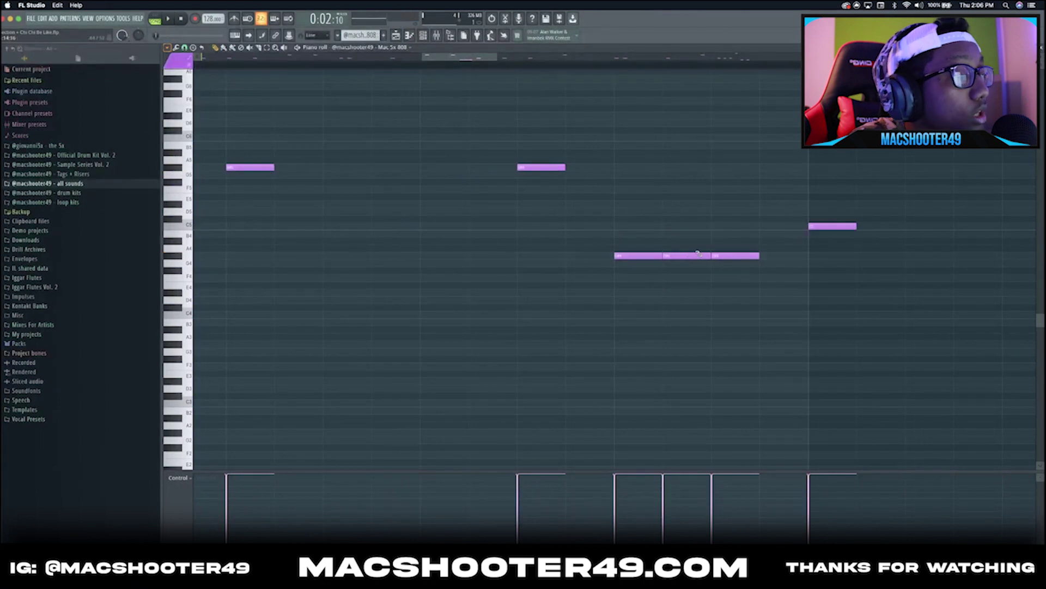
{"action": "left_click_drag", "start_coordinate": [825, 309], "coordinate": [573, 247]}
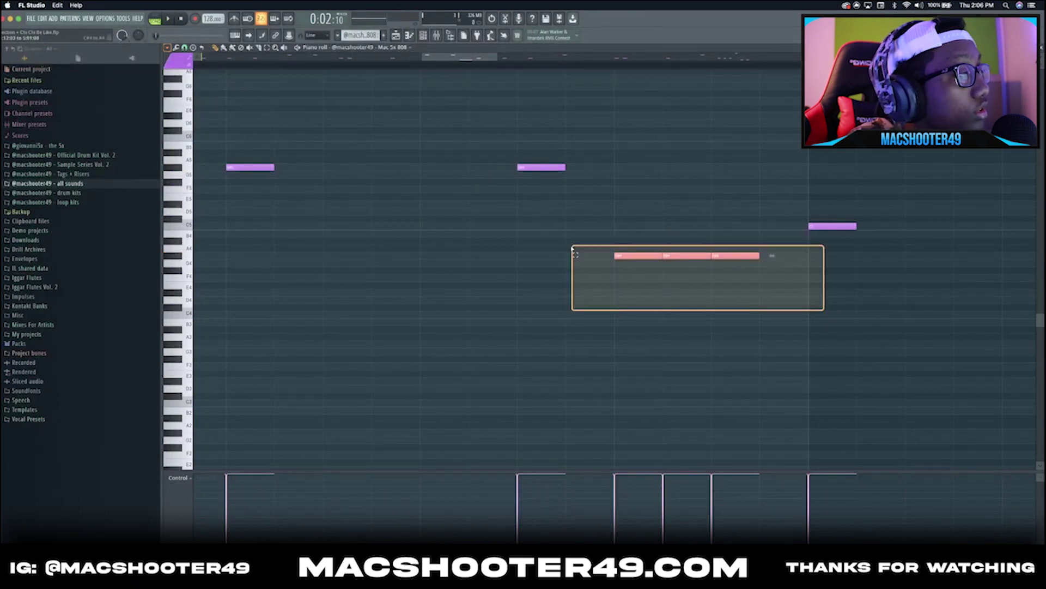
{"action": "key", "text": "ctrl+Up"}
{"action": "key", "text": "space"}
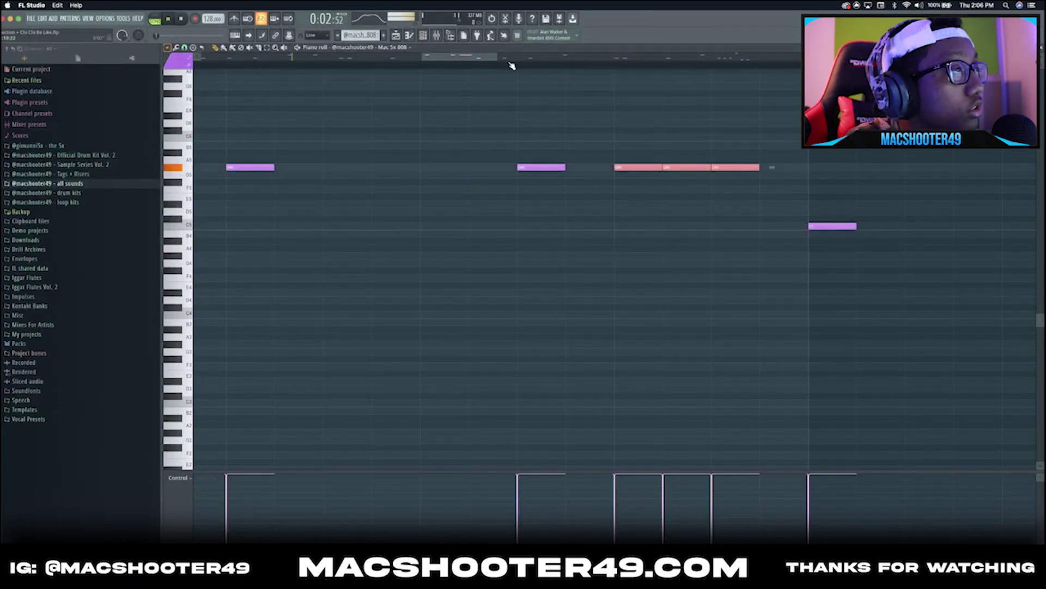
{"action": "scroll", "coordinate": [537, 109], "scroll_direction": "down", "scroll_amount": 2}
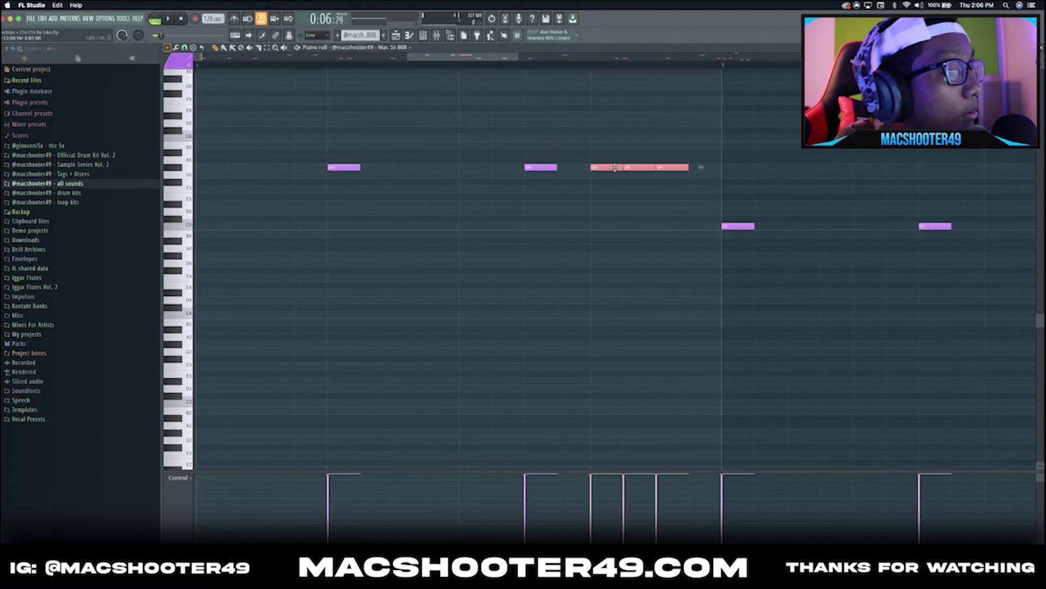
{"action": "key", "text": "ctrl+Down"}
{"action": "key", "text": "ctrl+d"}
{"action": "scroll", "coordinate": [615, 167], "scroll_direction": "down", "scroll_amount": 2}
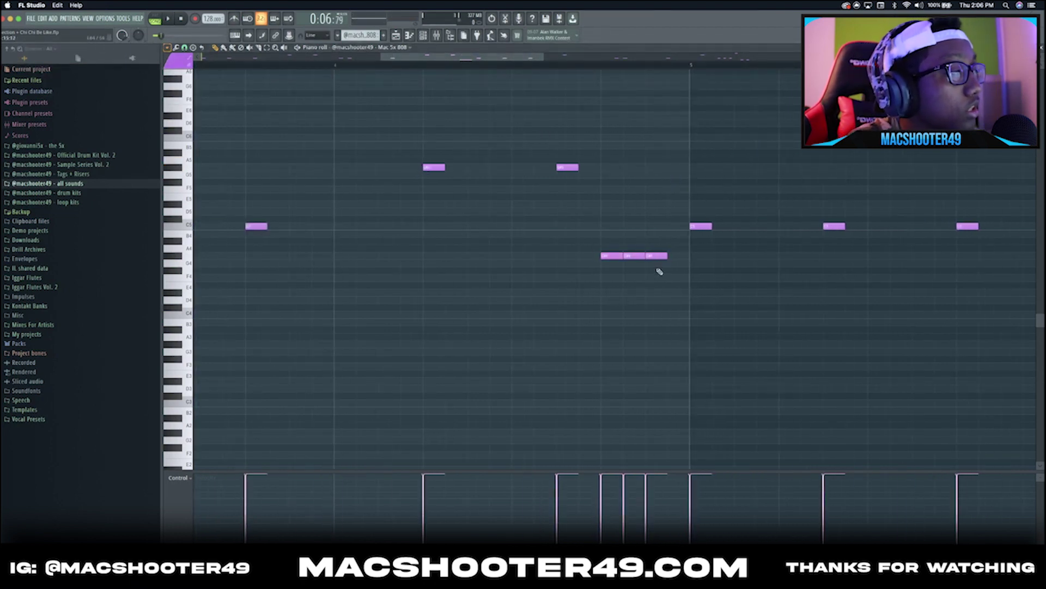
{"action": "left_click_drag", "start_coordinate": [669, 269], "coordinate": [562, 252]}
{"action": "key", "text": "Down"}
{"action": "key", "text": "Up"}
{"action": "key", "text": "Down"}
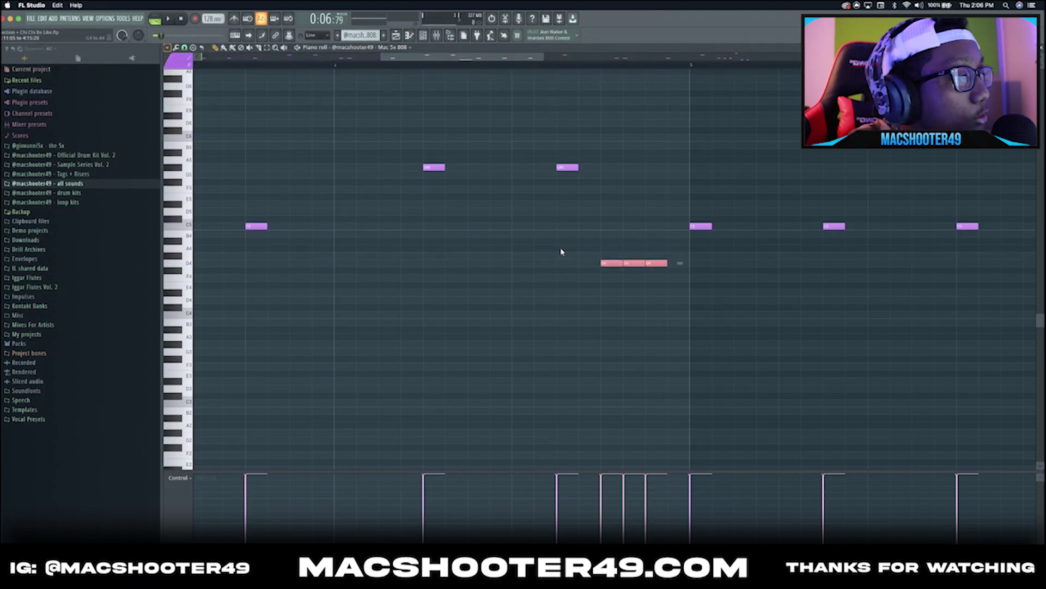
{"action": "key", "text": "Up"}
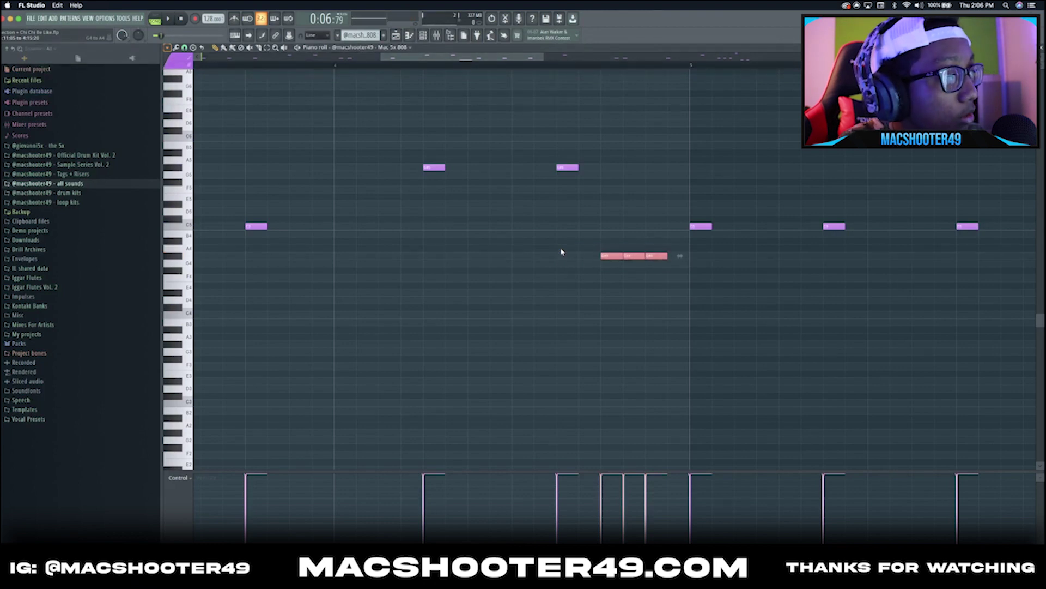
{"action": "key", "text": "ctrl+Up"}
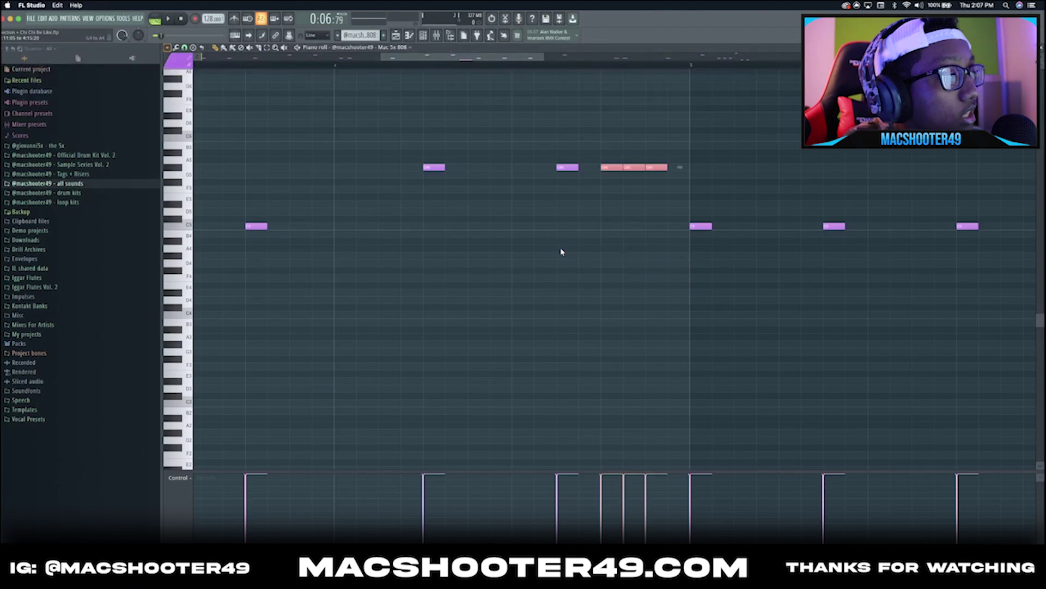
{"action": "key", "text": "Up"}
{"action": "key", "text": "Down"}
{"action": "key", "text": "Down"}
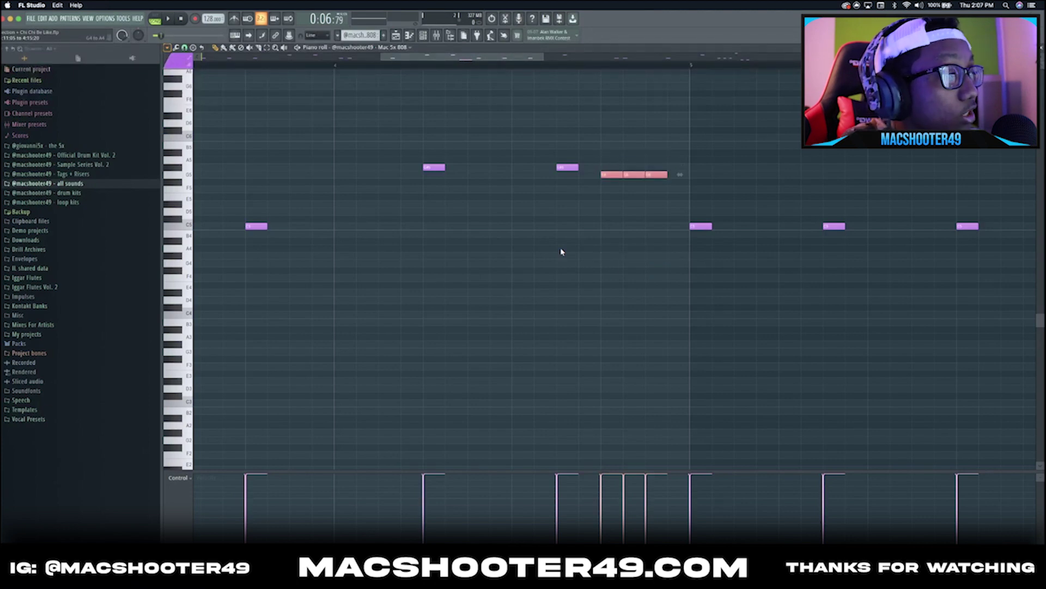
{"action": "key", "text": "Up"}
{"action": "key", "text": "ctrl+Down"}
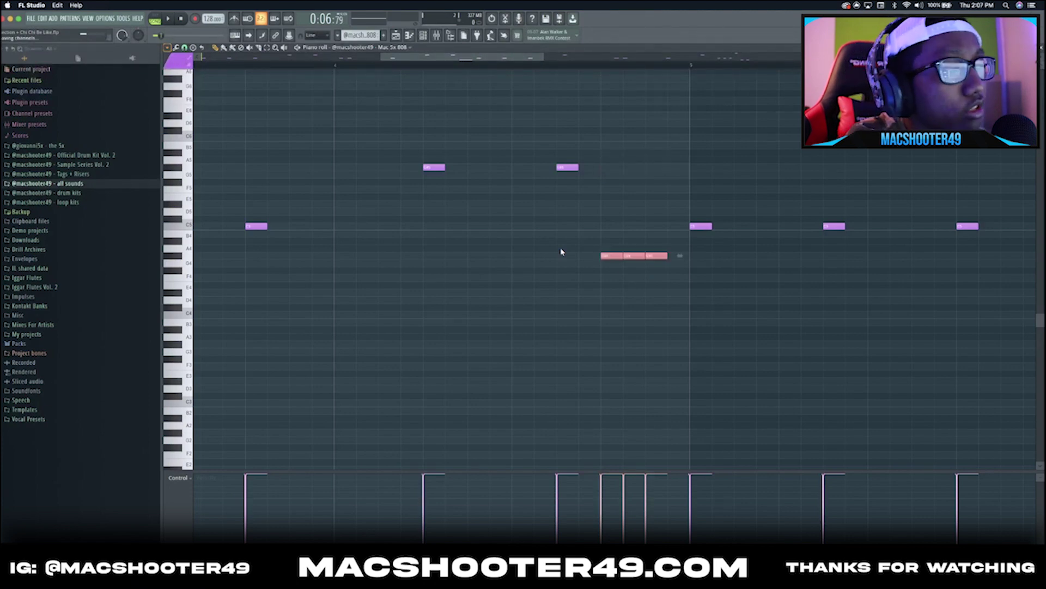
{"action": "scroll", "coordinate": [731, 197], "scroll_direction": "down", "scroll_amount": 5}
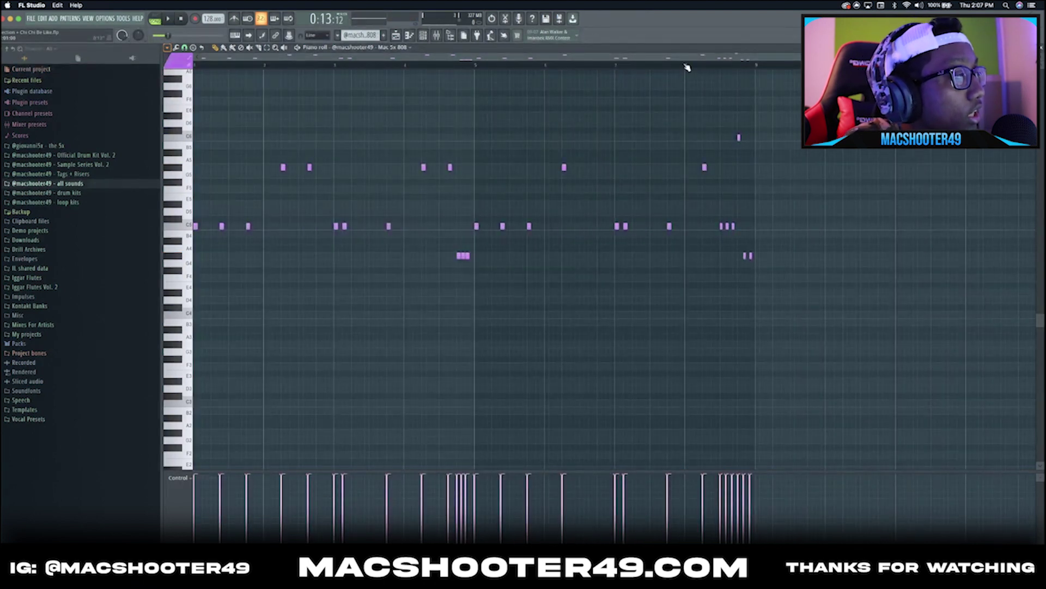
Step: Preview the 808 pattern and set piano-roll snap to 1/2 beat
{"action": "key", "text": "space"}
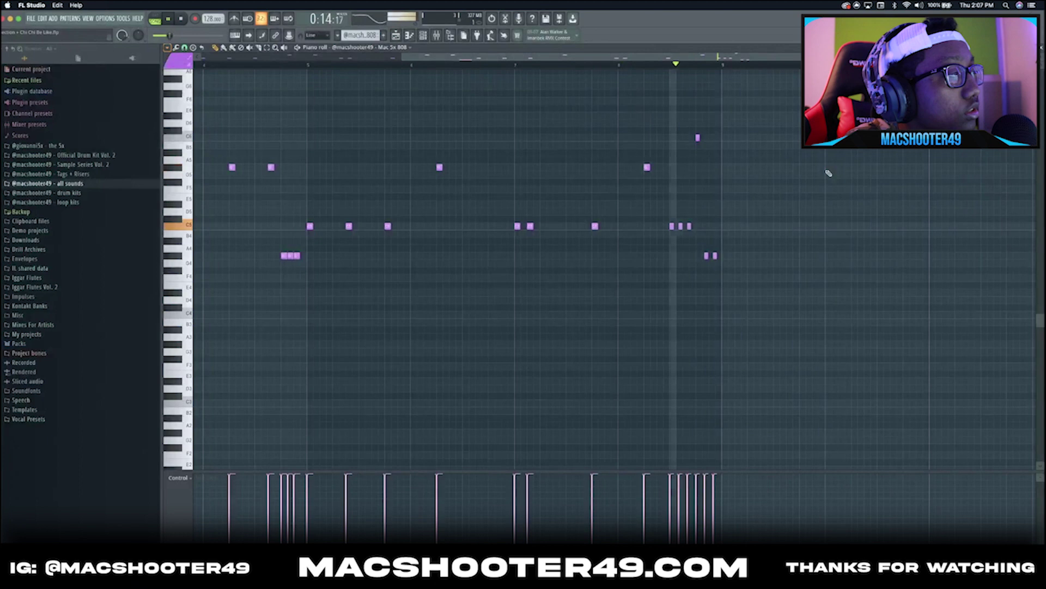
{"action": "key", "text": "space"}
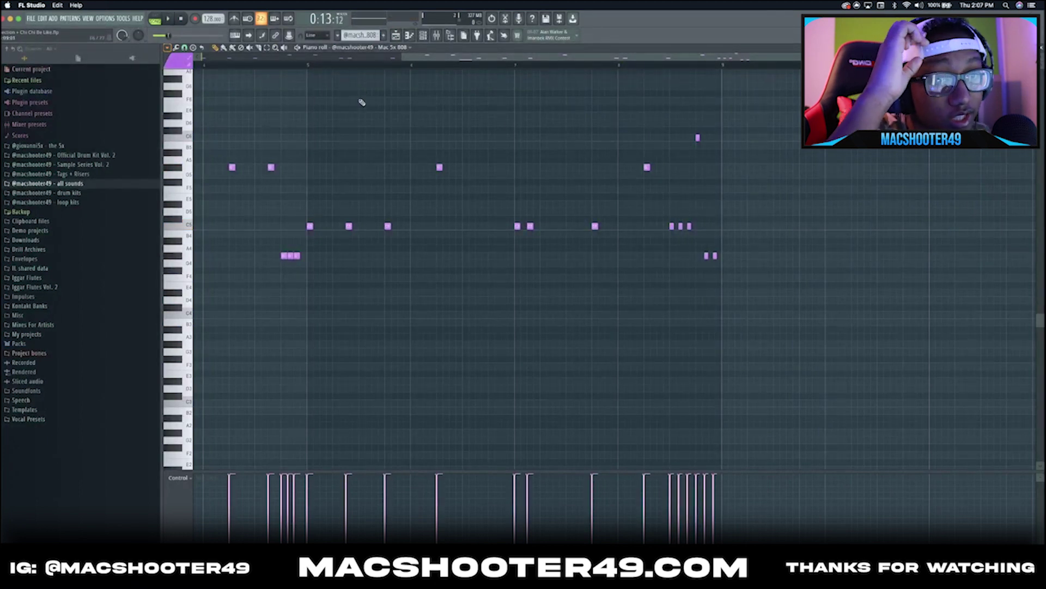
{"action": "left_click", "coordinate": [185, 48]}
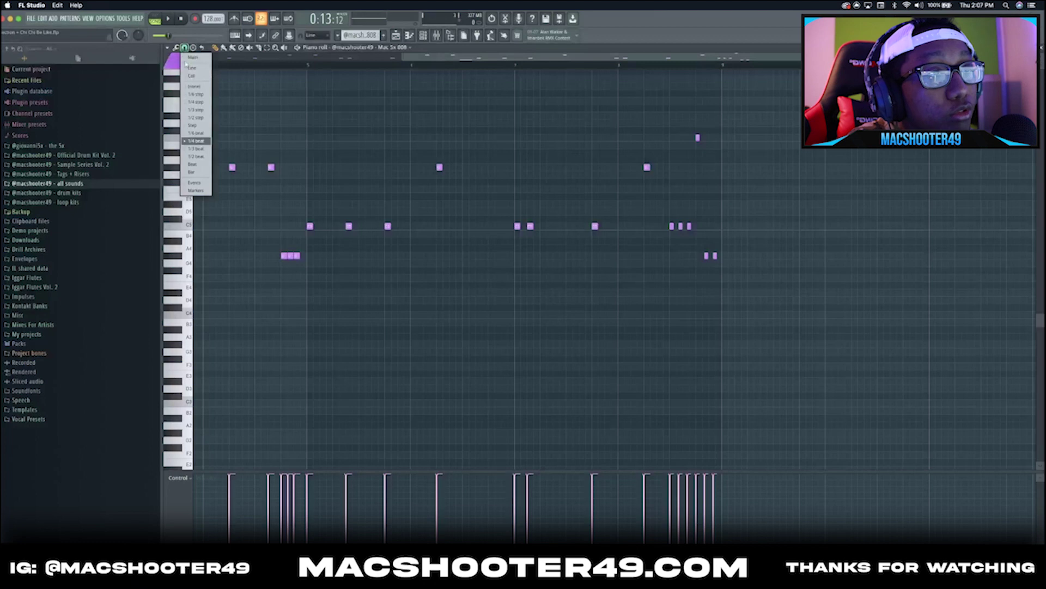
{"action": "left_click", "coordinate": [196, 149]}
{"action": "scroll", "coordinate": [712, 215], "scroll_direction": "up", "scroll_amount": 5}
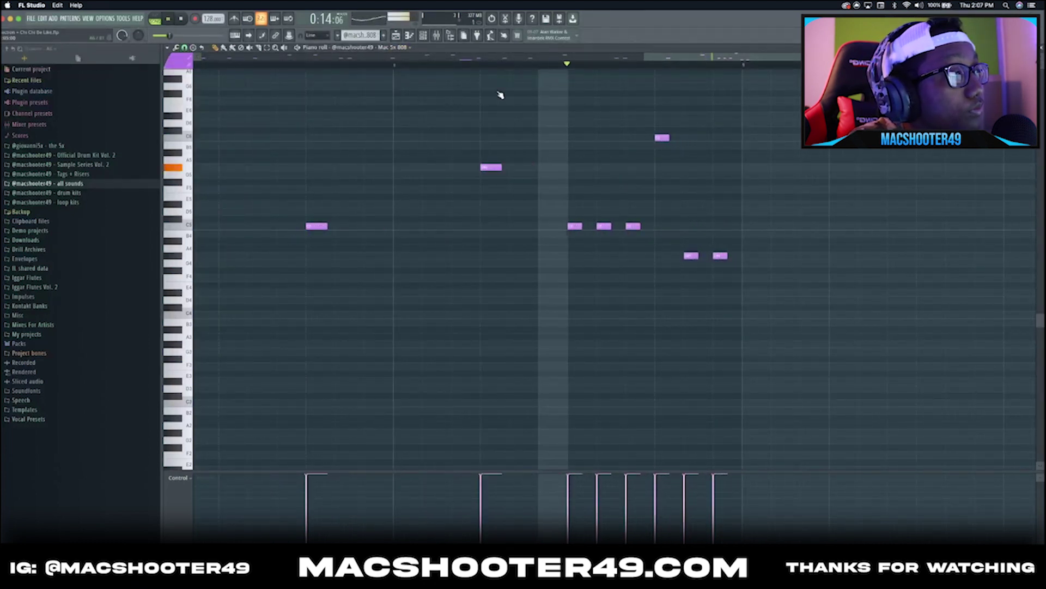
Step: Replace the short ending notes with longer C5, G#5 and C6 notes
{"action": "right_click", "coordinate": [605, 226]}
{"action": "right_click", "coordinate": [632, 226]}
{"action": "left_click", "coordinate": [605, 226]}
{"action": "right_click", "coordinate": [605, 226]}
{"action": "left_click", "coordinate": [605, 226]}
{"action": "left_click", "coordinate": [628, 227]}
{"action": "right_click", "coordinate": [661, 137]}
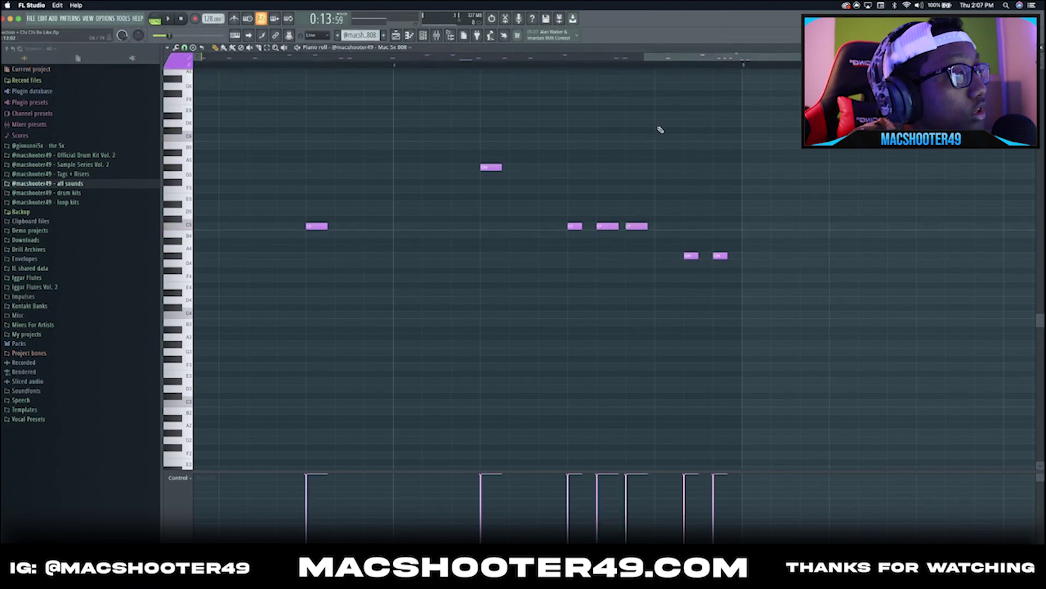
{"action": "left_click", "coordinate": [656, 166]}
{"action": "right_click", "coordinate": [689, 255]}
{"action": "left_click", "coordinate": [688, 138]}
{"action": "right_click", "coordinate": [718, 256]}
{"action": "mouse_move", "coordinate": [713, 130]}
{"action": "left_mouse_down"}
{"action": "mouse_move", "coordinate": [709, 180]}
{"action": "mouse_move", "coordinate": [708, 165]}
{"action": "left_mouse_up"}
Step: Play the new ending and move the last note down to about C5
{"action": "key", "text": "space"}
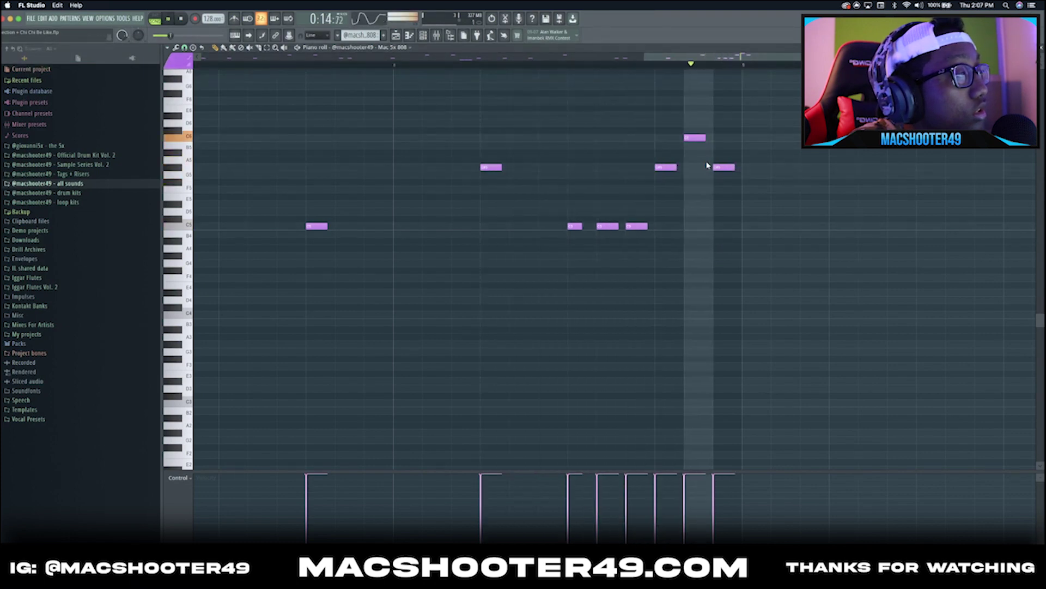
{"action": "left_click_drag", "start_coordinate": [716, 167], "coordinate": [714, 227]}
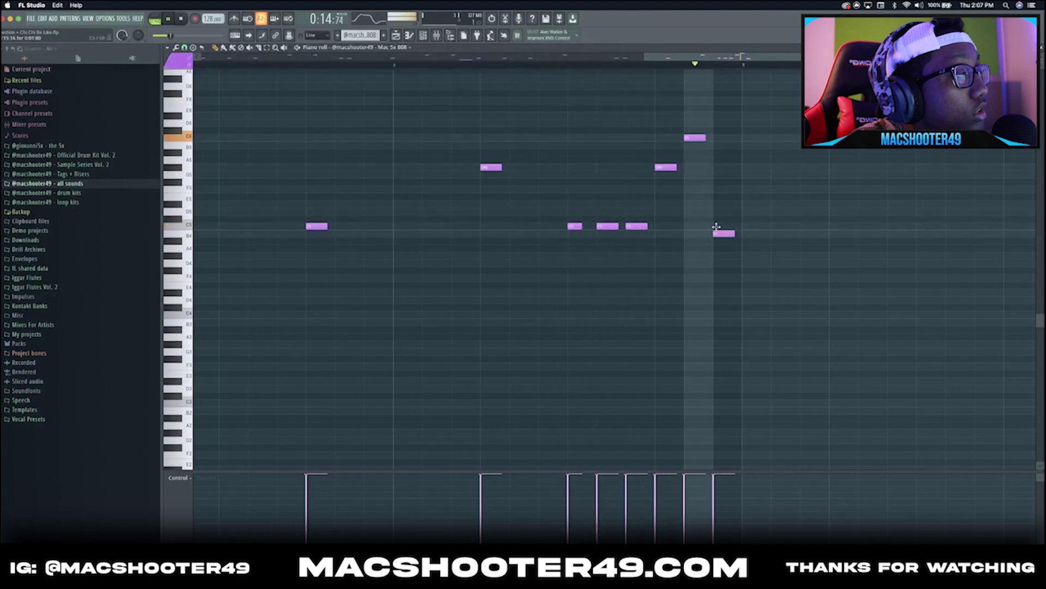
{"action": "scroll", "coordinate": [703, 218], "scroll_direction": "down", "scroll_amount": 3}
{"action": "key", "text": "space"}
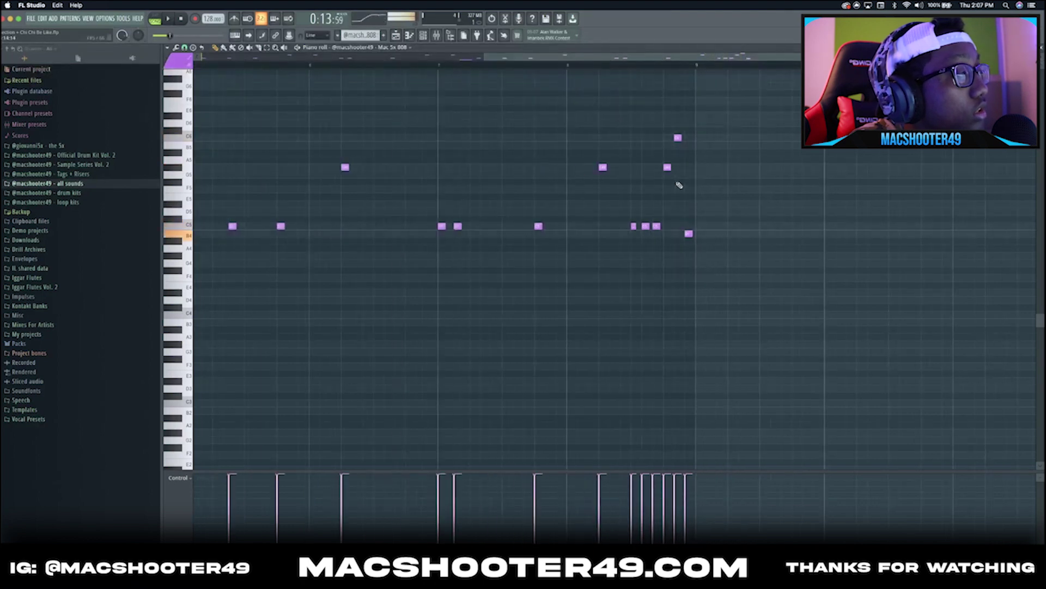
{"action": "scroll", "coordinate": [663, 163], "scroll_direction": "up", "scroll_amount": 3}
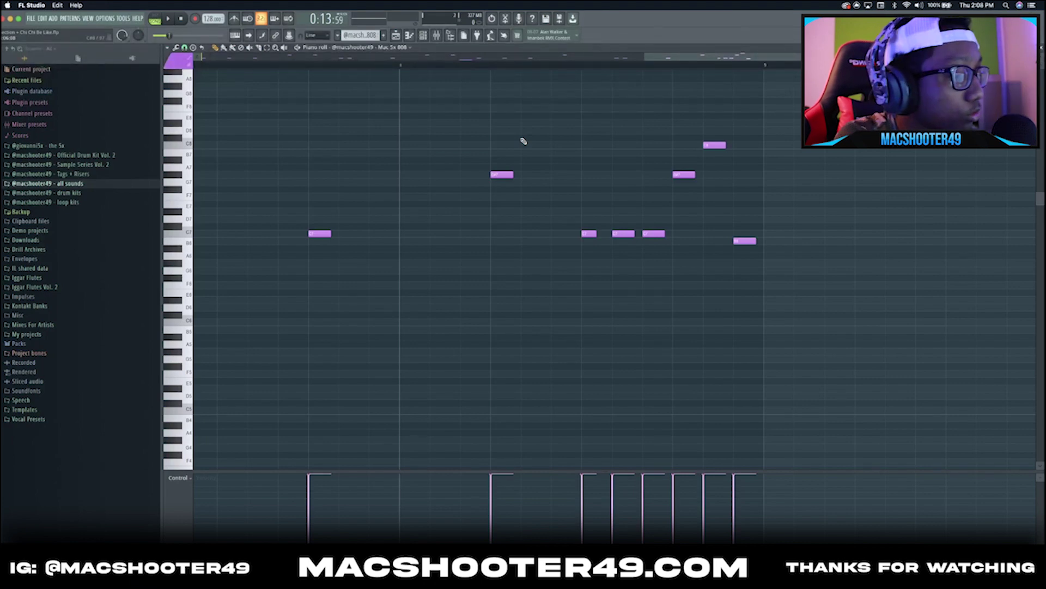
Step: Transpose every note in the 808 pattern down two octaves
{"action": "key", "text": "super+a"}
{"action": "key", "text": "super+Down"}
{"action": "key", "text": "super+Down"}
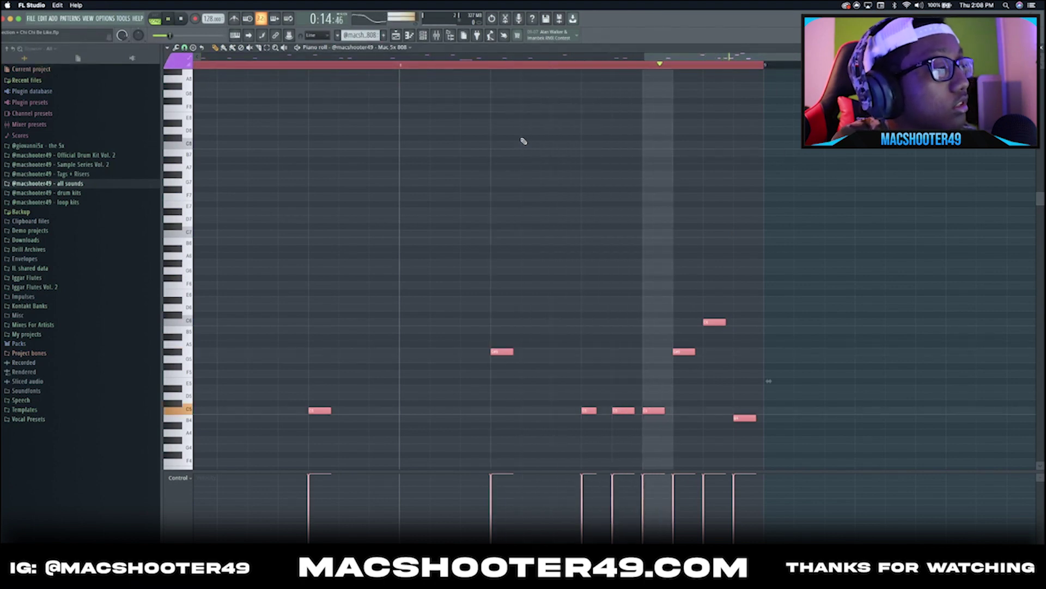
{"action": "key", "text": "super+d"}
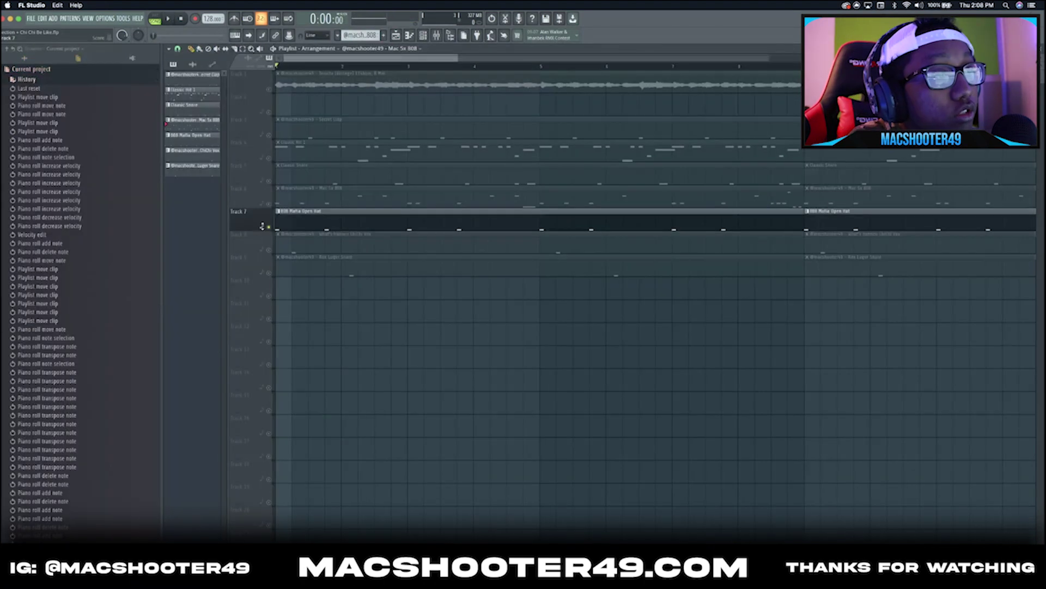
Step: Unsolo Track 7, mute Track 1's vocal clip, and play the full arrangement
{"action": "right_click", "coordinate": [268, 227]}
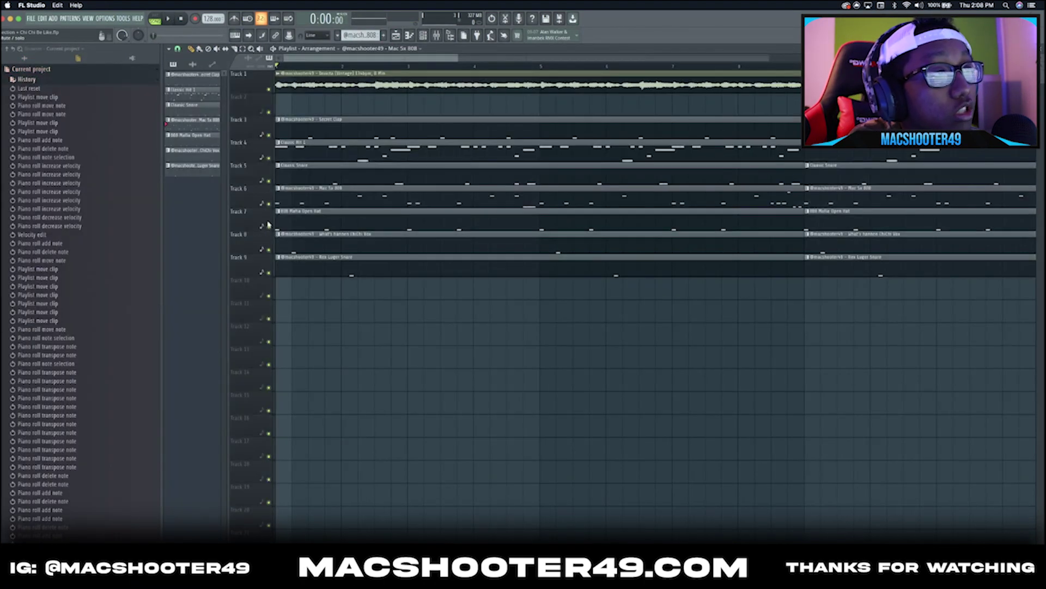
{"action": "left_click", "coordinate": [271, 90]}
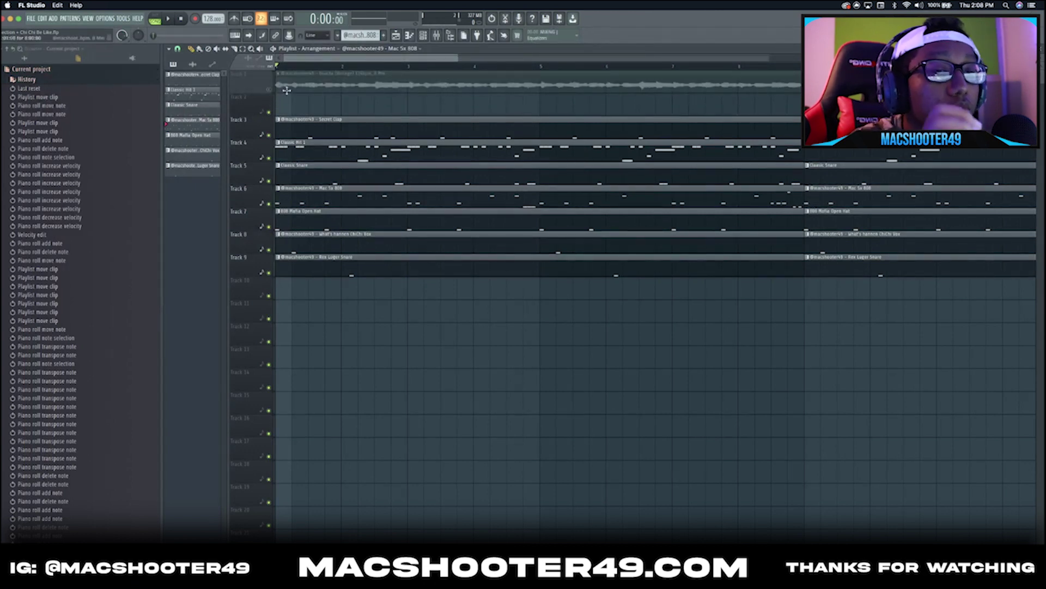
{"action": "key", "text": "space"}
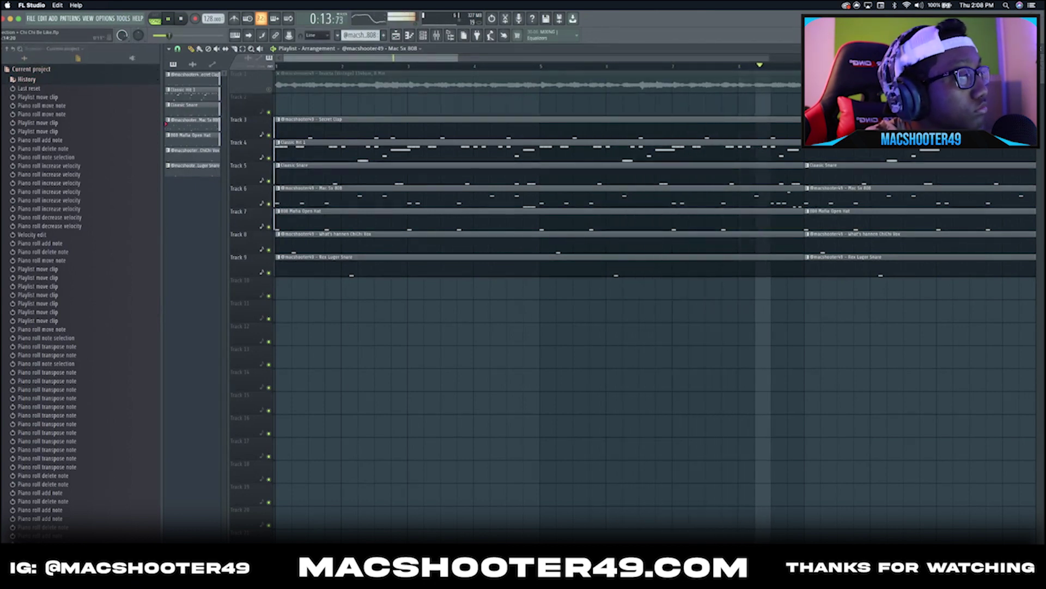
{"action": "key", "text": "space"}
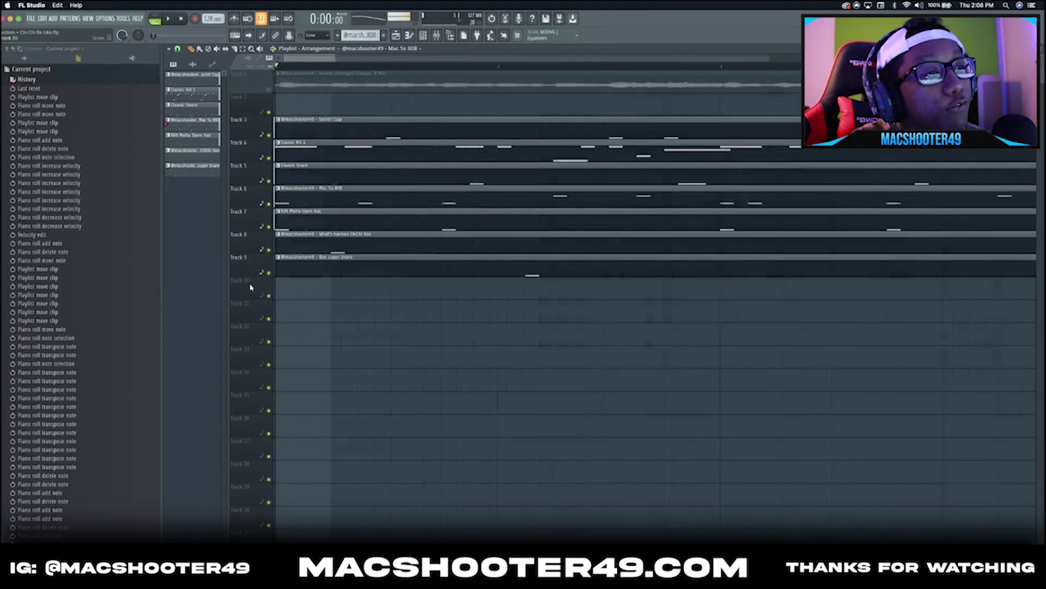
Step: Hear Track 8 soloed, release the solo, and bring up the mixer
{"action": "scroll", "coordinate": [251, 287], "scroll_direction": "up", "scroll_amount": 3}
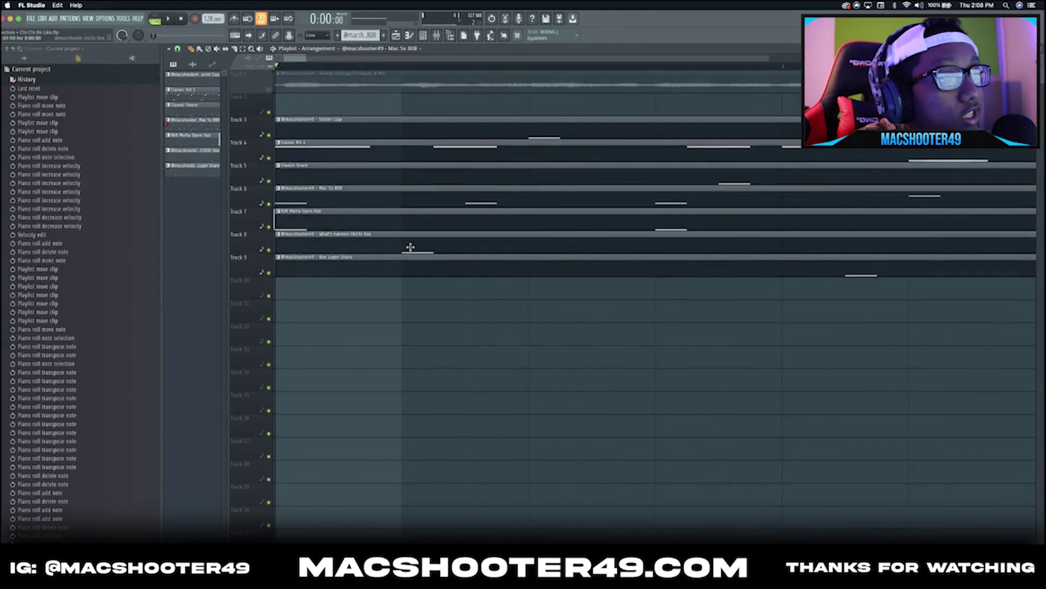
{"action": "left_click", "coordinate": [268, 249], "text": "ctrl"}
{"action": "key", "text": "space"}
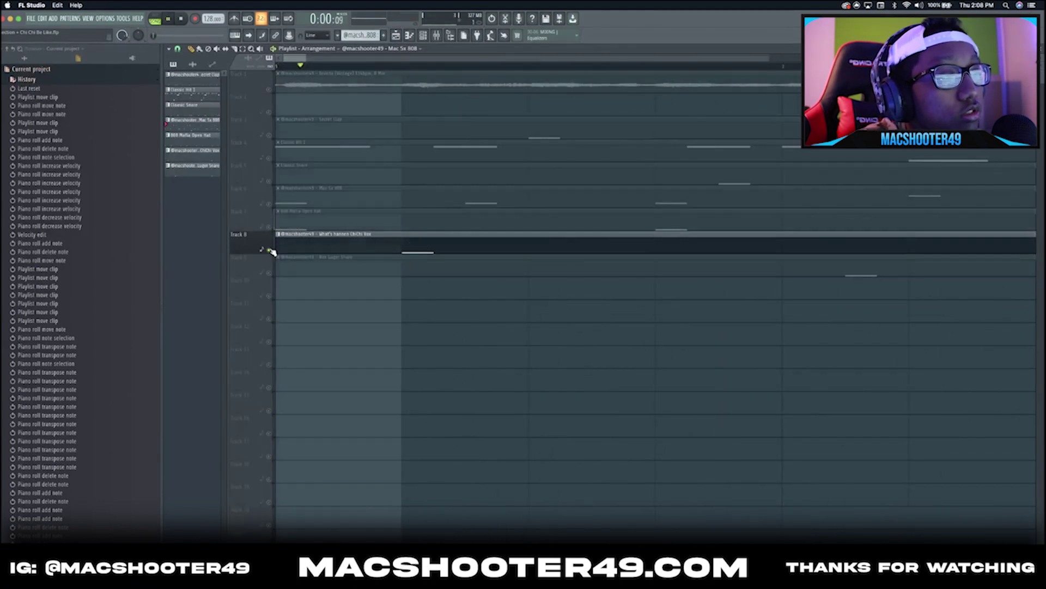
{"action": "key", "text": "space"}
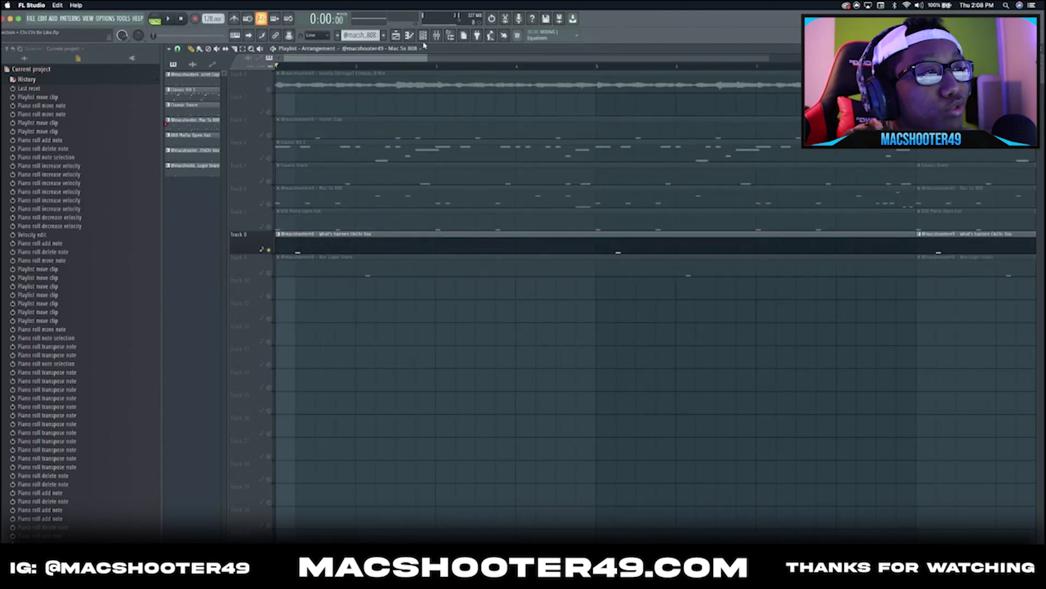
{"action": "left_click", "coordinate": [269, 251], "text": "ctrl"}
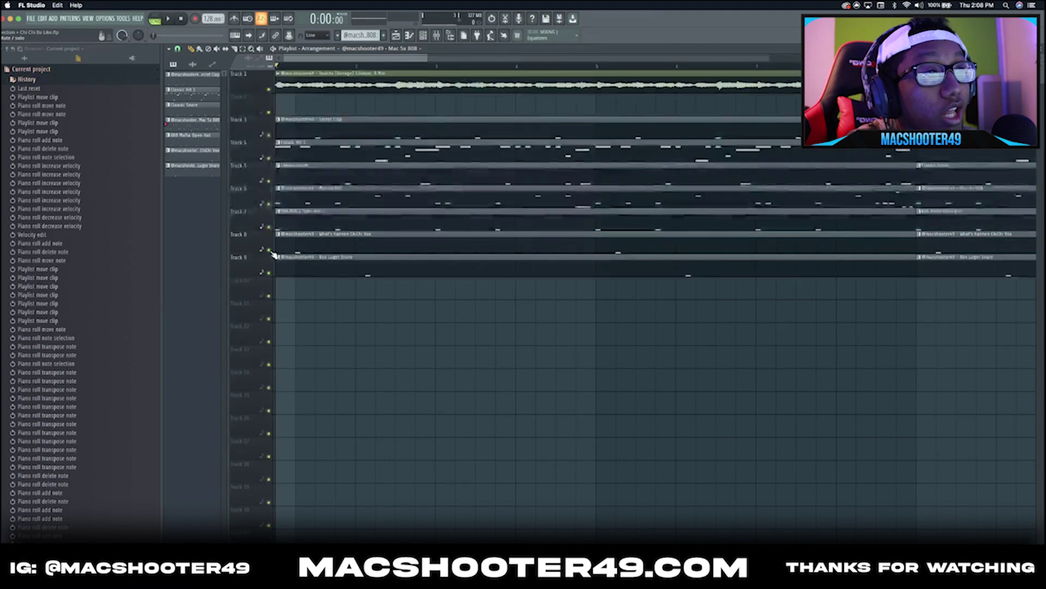
{"action": "left_click", "coordinate": [437, 36]}
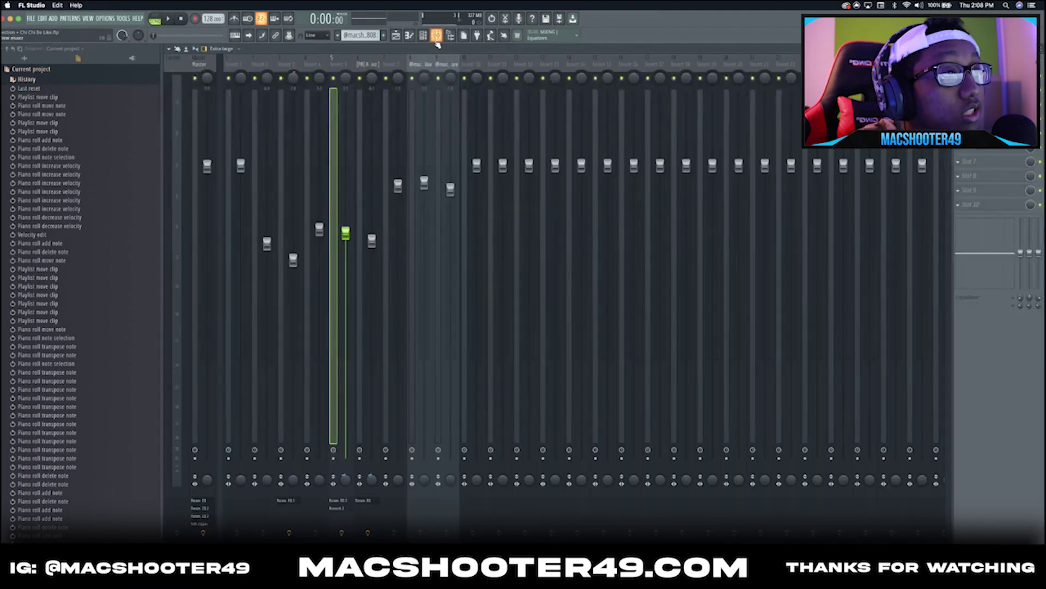
Step: Solo insert 5 and listen to it through its Parametric EQ 2
{"action": "right_click", "coordinate": [333, 78]}
{"action": "left_click", "coordinate": [982, 75]}
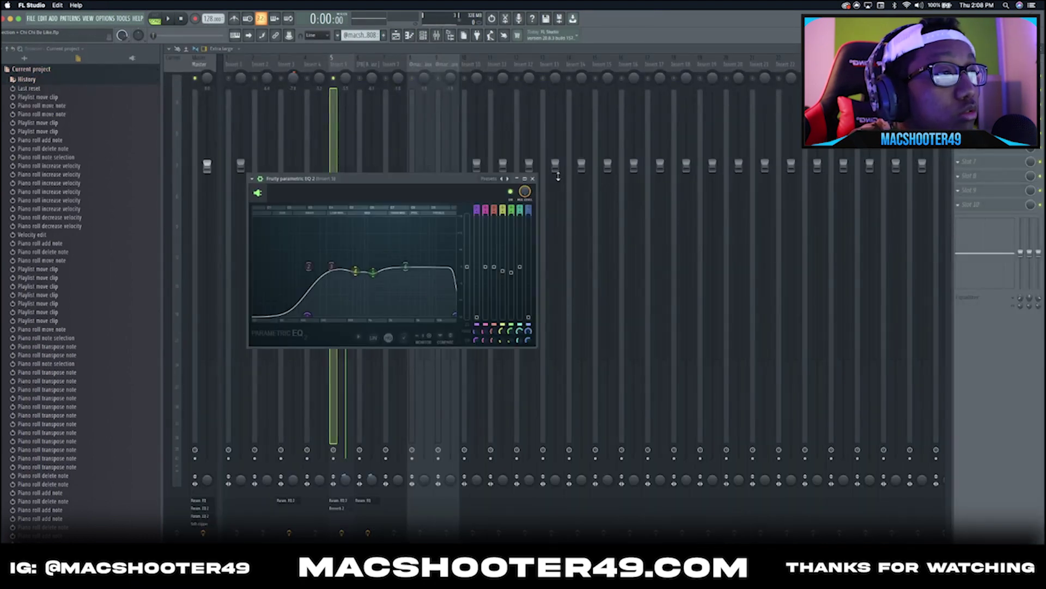
{"action": "key", "text": "space"}
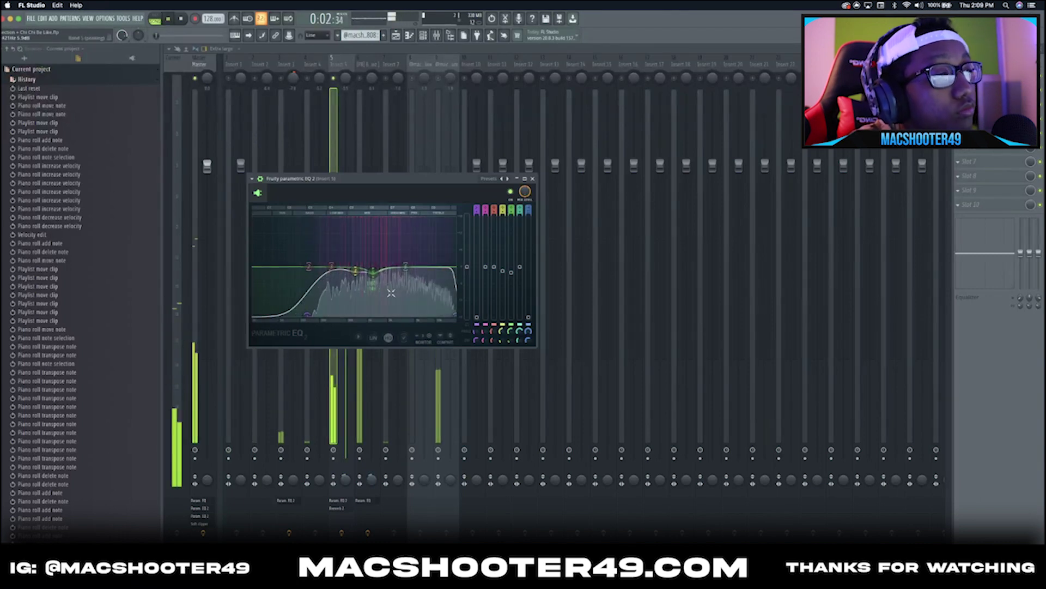
{"action": "key", "text": "space"}
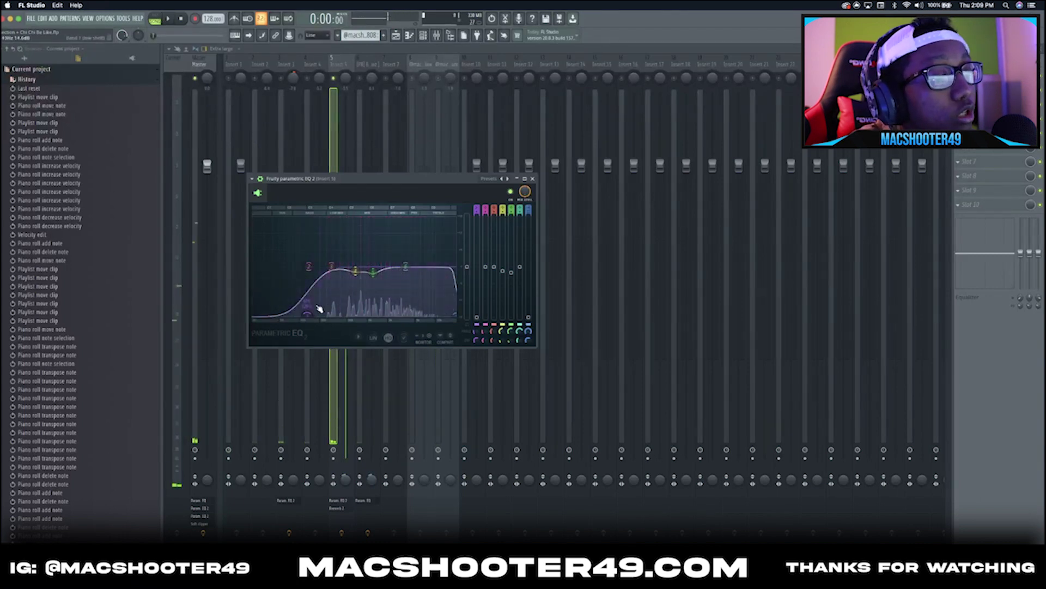
Step: Audition insert 6's EQ during playback, then open the 808 channel's sample settings
{"action": "left_click", "coordinate": [333, 79]}
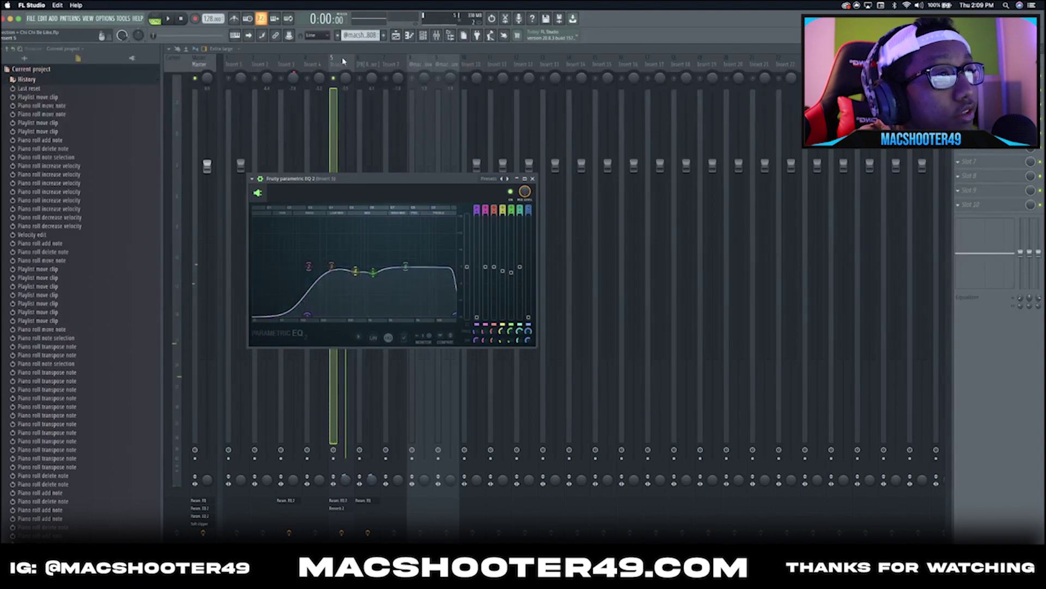
{"action": "left_click", "coordinate": [360, 78]}
{"action": "left_click", "coordinate": [366, 65]}
{"action": "key", "text": "space"}
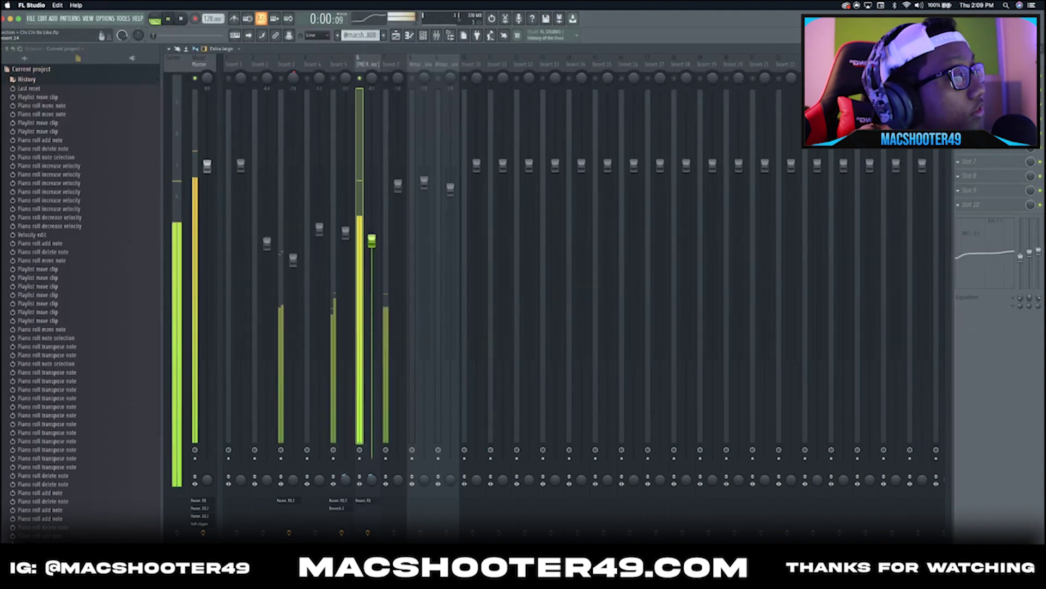
{"action": "left_click", "coordinate": [981, 75]}
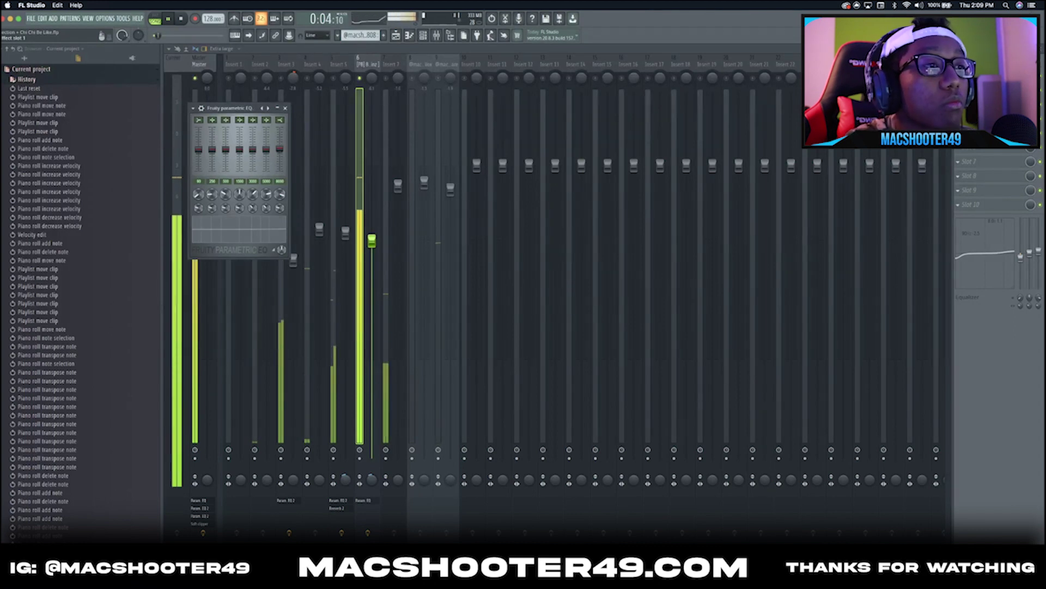
{"action": "key", "text": "space"}
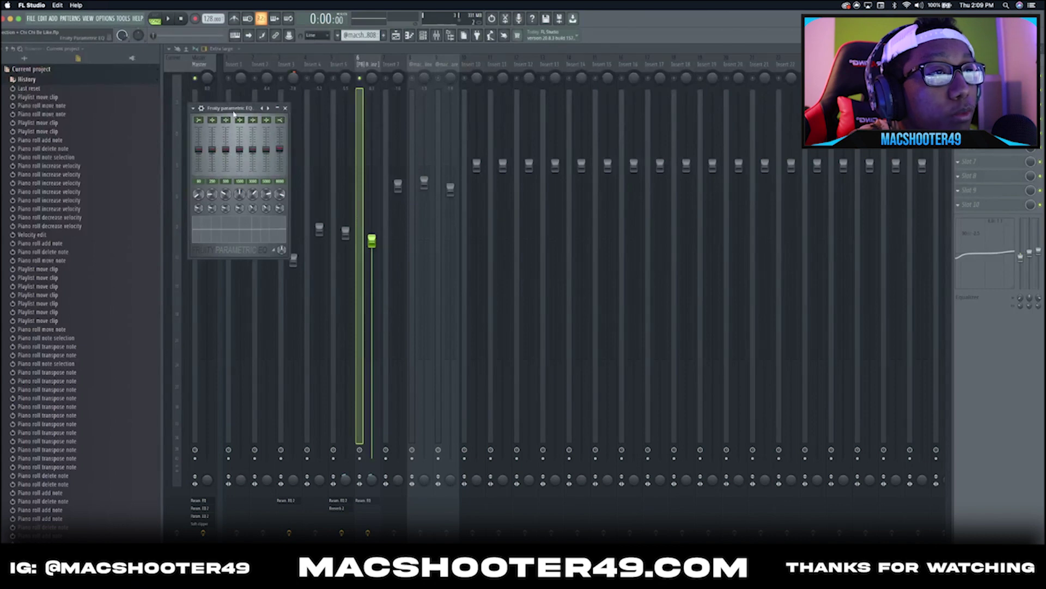
{"action": "left_click", "coordinate": [288, 109]}
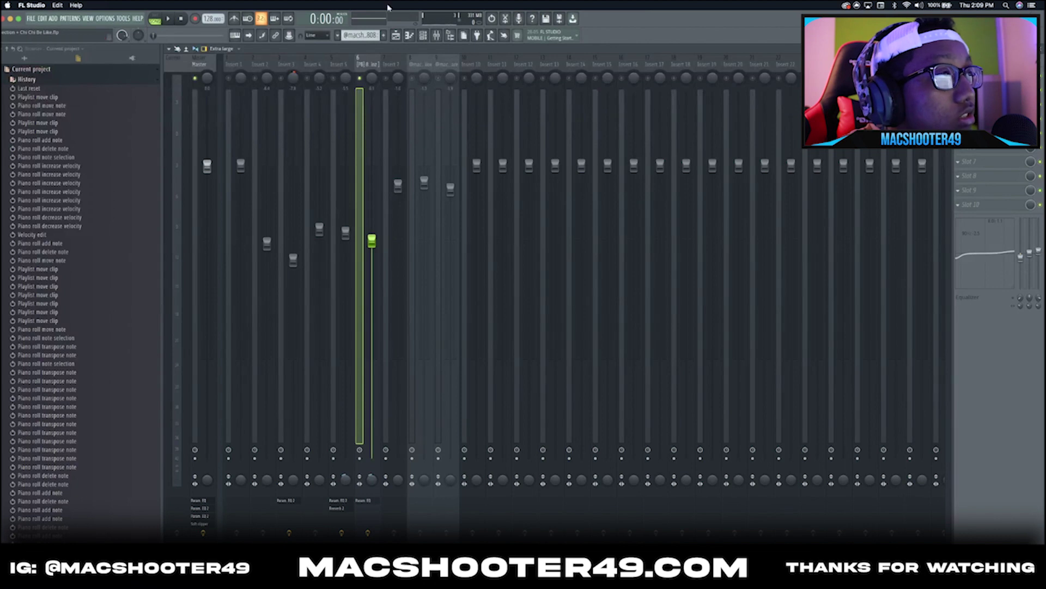
{"action": "left_click", "coordinate": [424, 36]}
{"action": "left_click", "coordinate": [272, 250]}
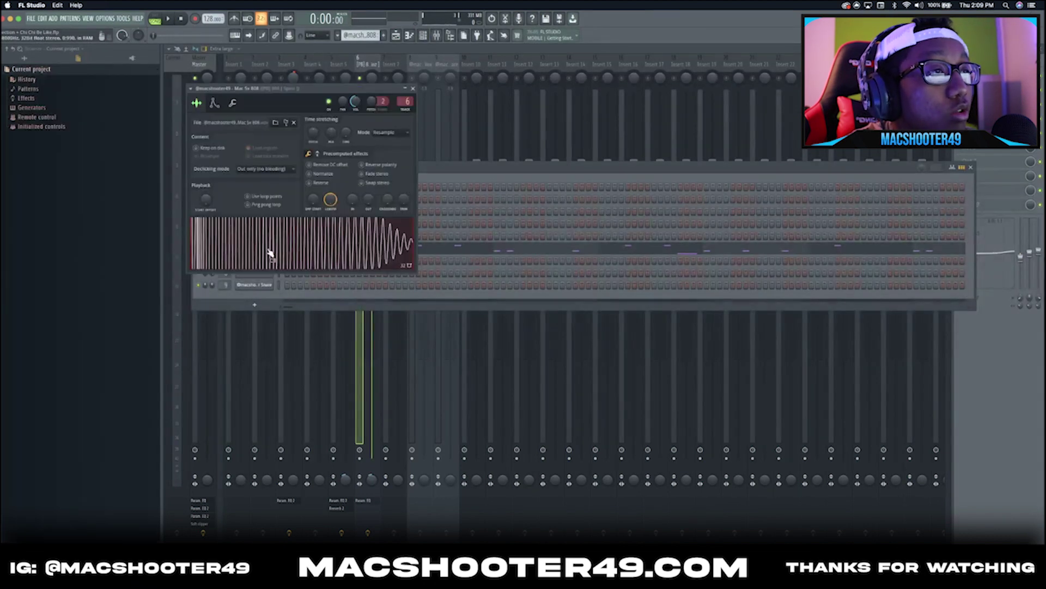
Step: View the 808's precomputed effects and piano roll, close them, and select mixer insert 3
{"action": "left_click", "coordinate": [318, 156]}
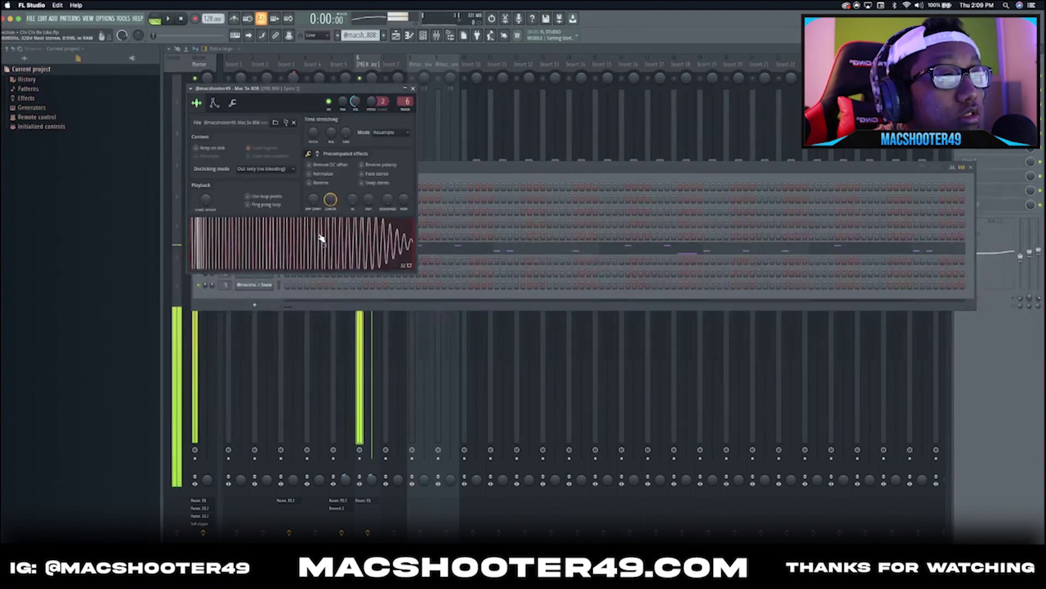
{"action": "key", "text": "Escape"}
{"action": "left_click", "coordinate": [320, 251]}
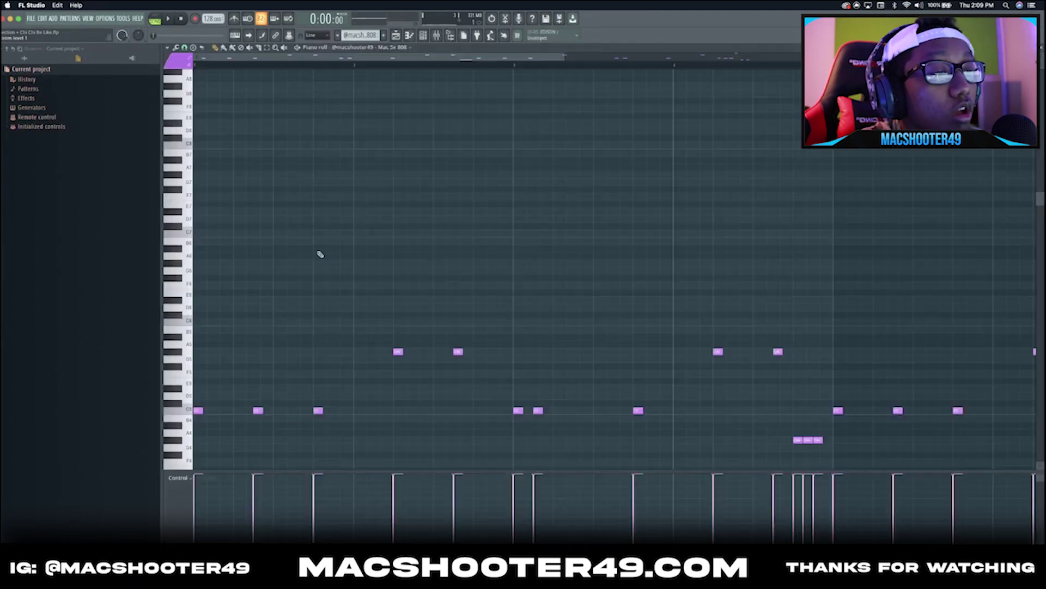
{"action": "key", "text": "Escape"}
{"action": "key", "text": "Escape"}
{"action": "left_click", "coordinate": [281, 82]}
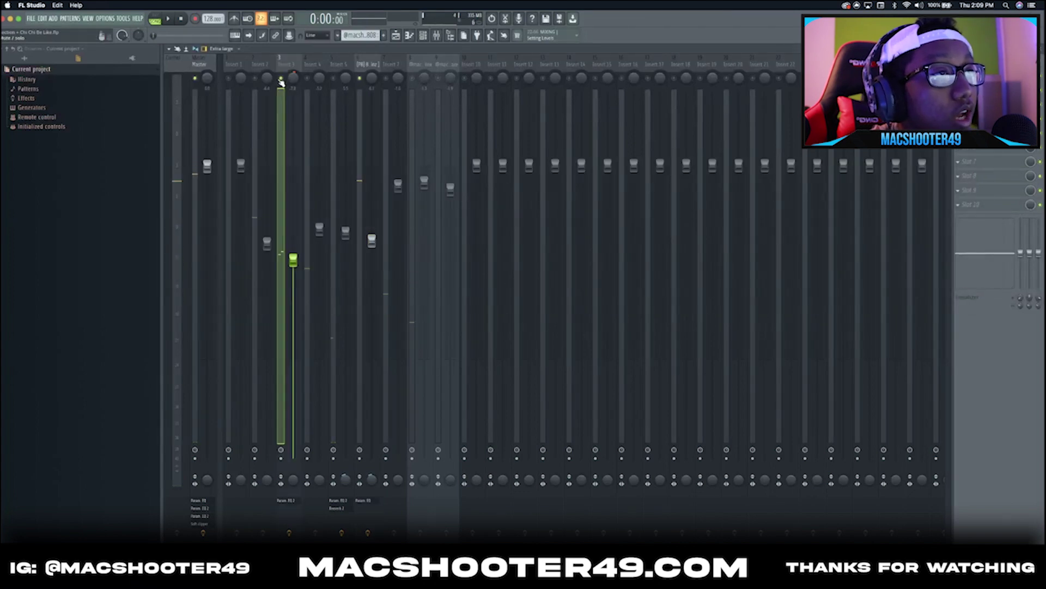
Step: Play insert 3, inspect its Parametric EQ 2, then unsolo it
{"action": "key", "text": "space"}
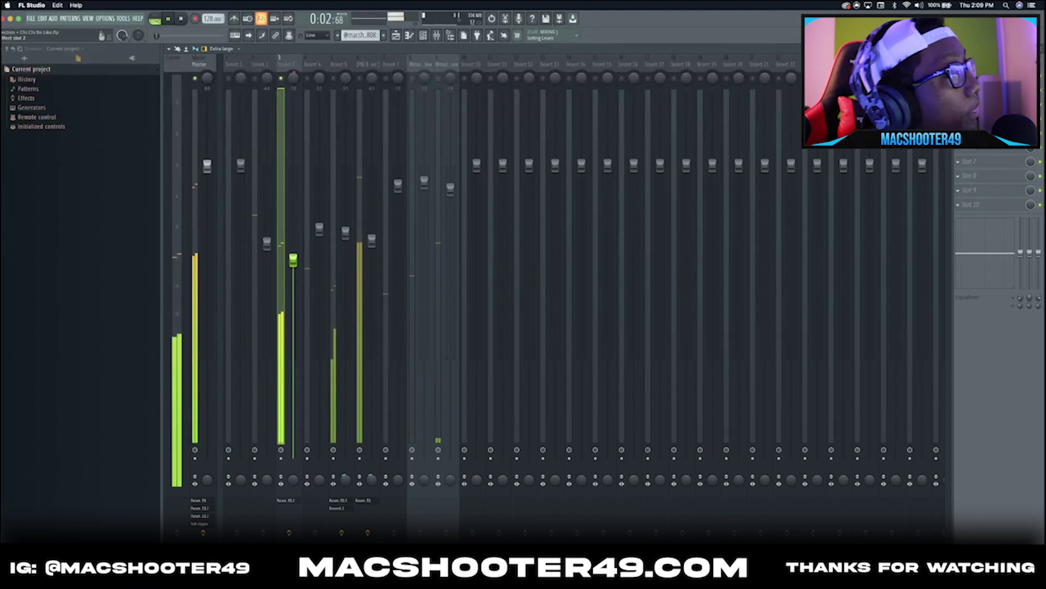
{"action": "key", "text": "space"}
{"action": "left_click", "coordinate": [987, 76]}
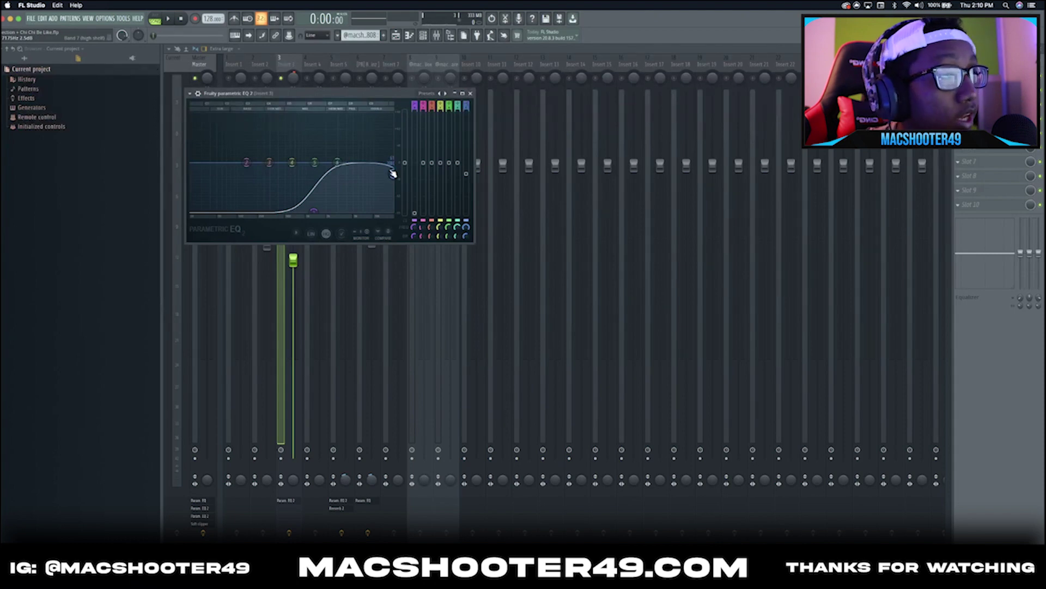
{"action": "key", "text": "Escape"}
{"action": "right_click", "coordinate": [281, 79]}
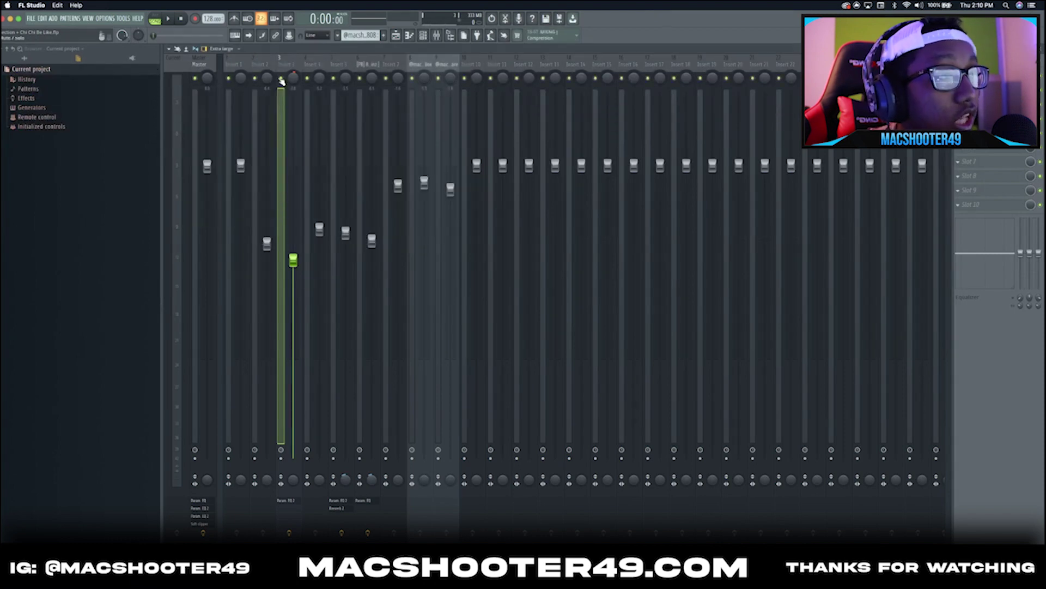
Step: Select insert 4, start playback, and close the mixer back to the playlist
{"action": "left_click", "coordinate": [319, 231]}
{"action": "key", "text": "space"}
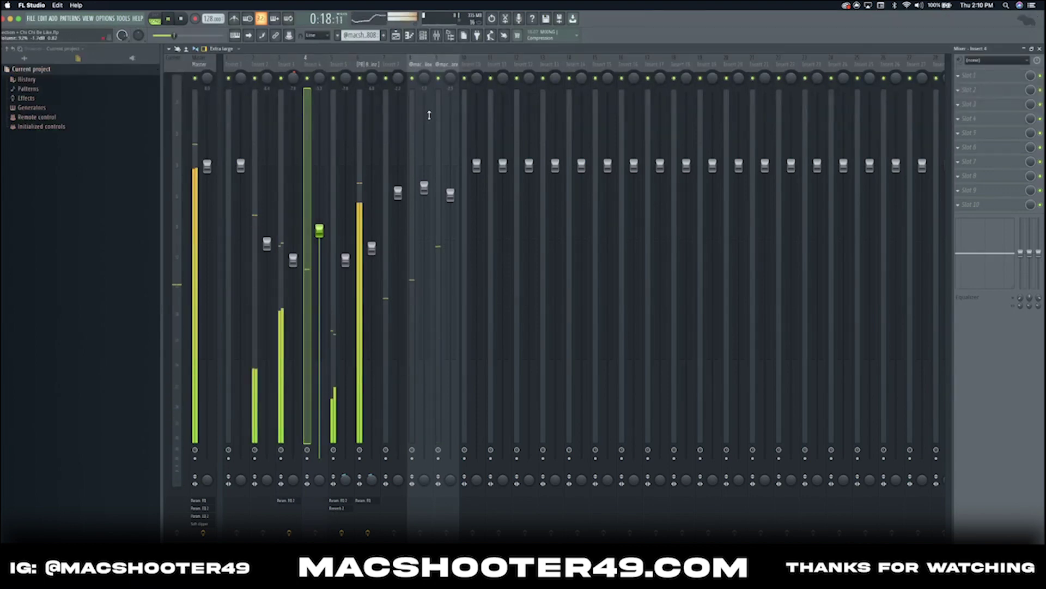
{"action": "key", "text": "Escape"}
{"action": "key", "text": "Escape"}
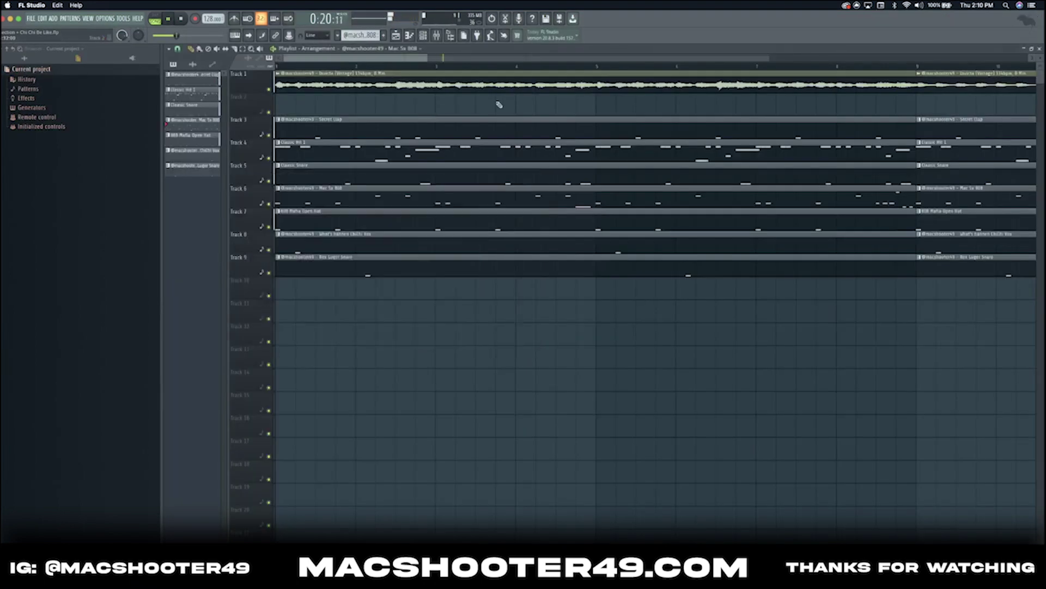
Step: Listen through the arrangement, set the song position to bar 9, and switch to Streamlabs OBS
{"action": "scroll", "coordinate": [570, 135], "scroll_direction": "down", "scroll_amount": 6}
{"action": "scroll", "coordinate": [570, 135], "scroll_direction": "up", "scroll_amount": 2}
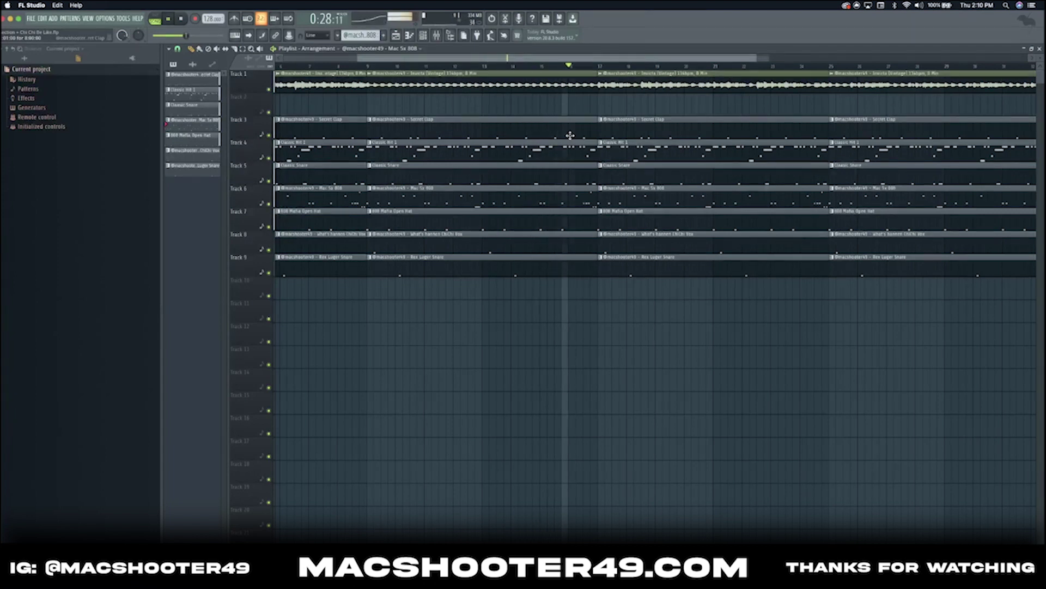
{"action": "key", "text": "space"}
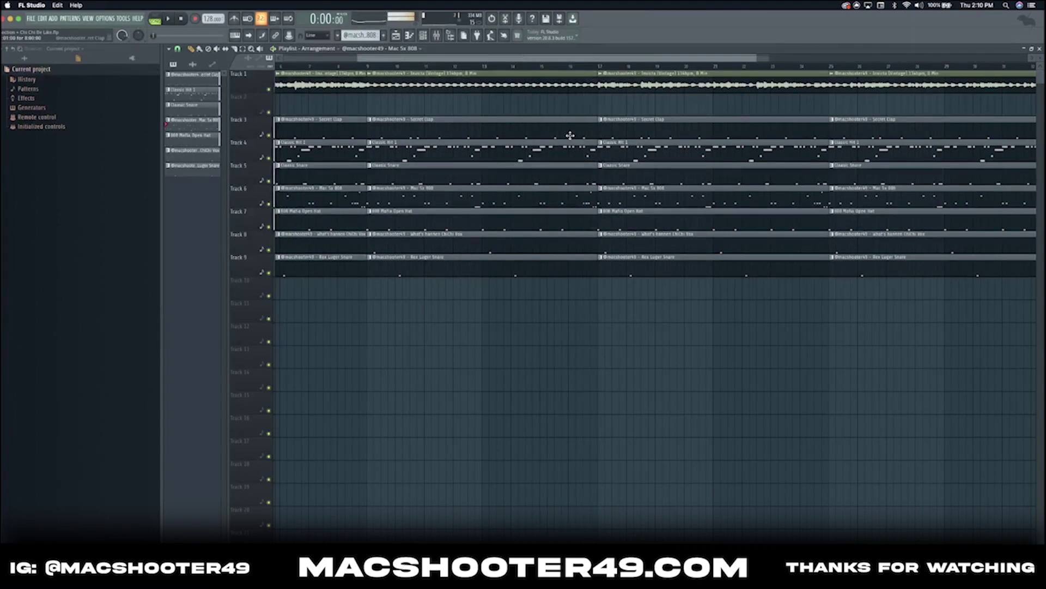
{"action": "left_click", "coordinate": [366, 65]}
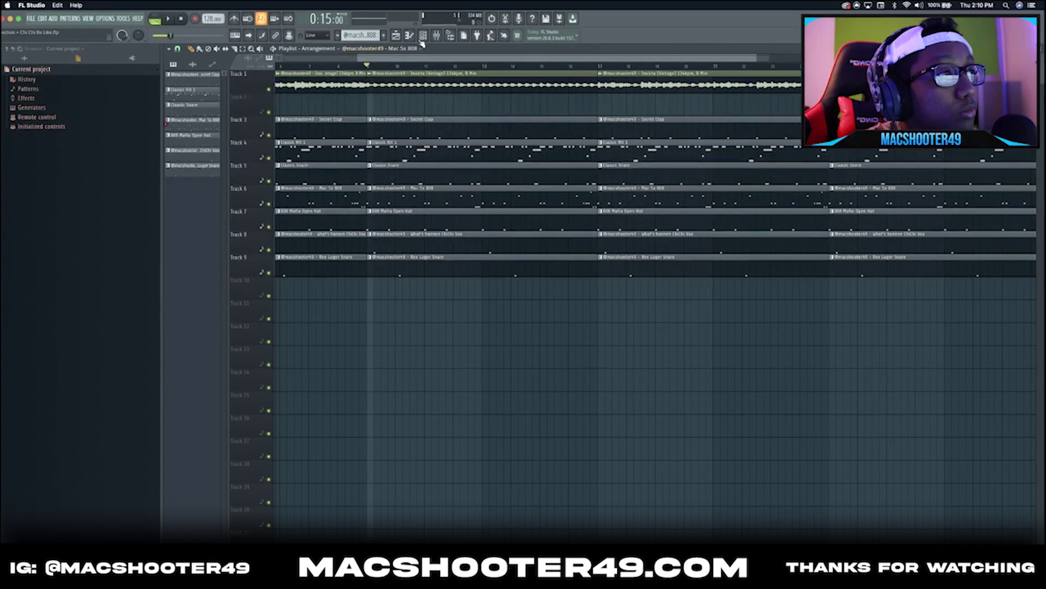
{"action": "scroll", "coordinate": [539, 140], "scroll_direction": "down", "scroll_amount": 3}
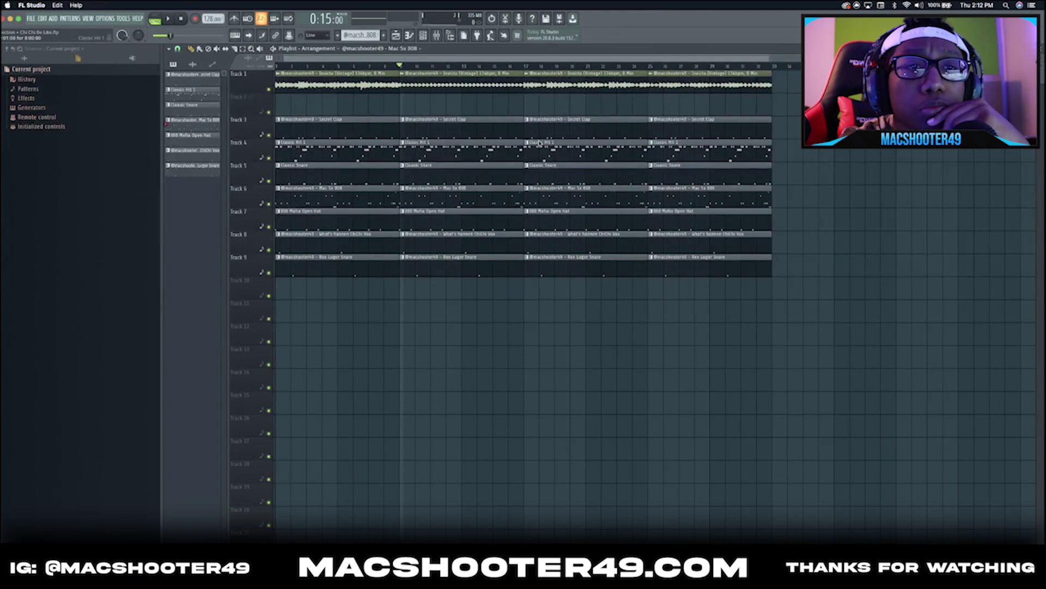
{"action": "left_click", "coordinate": [525, 579]}
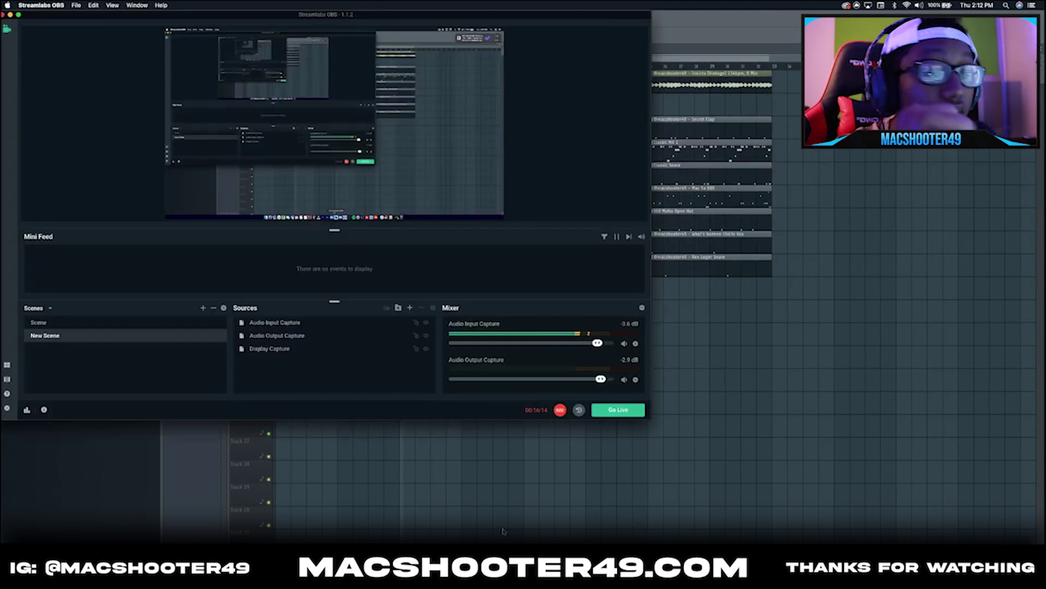